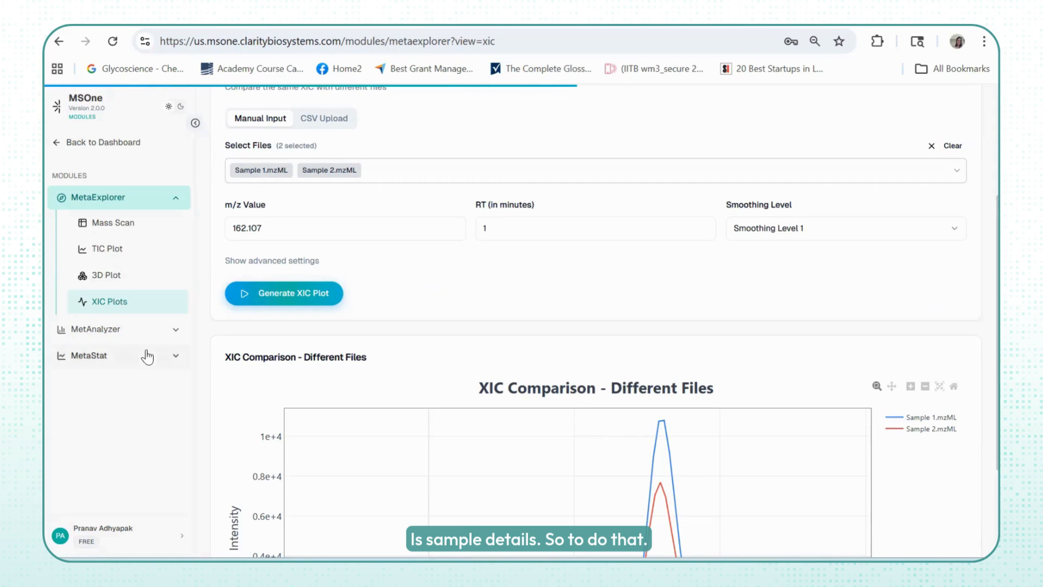
Step: Open the MetAnalyzer parameters and review the preset parameter sets for the different instrument types
left_click(122, 331)
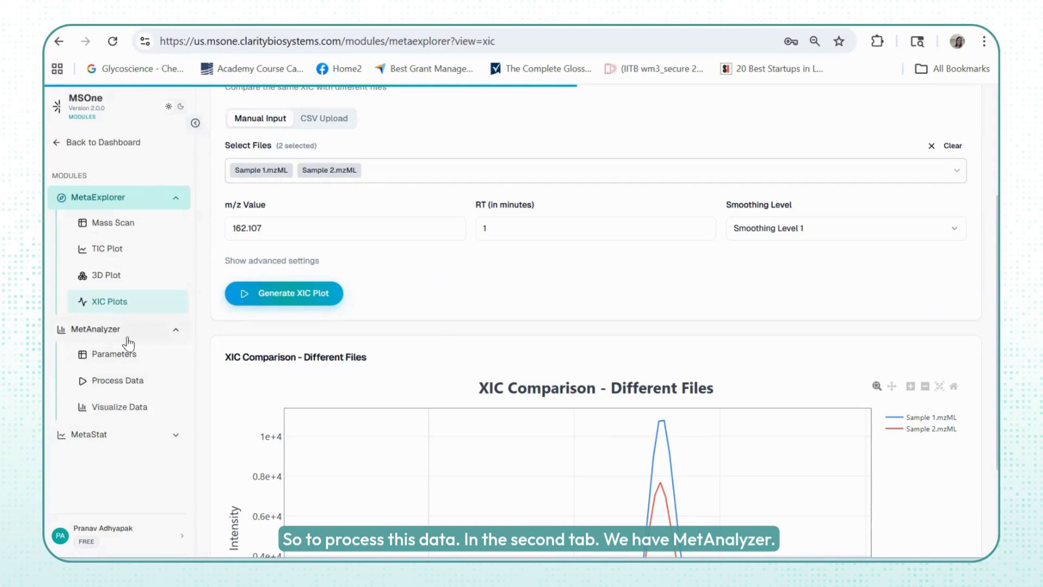
left_click(98, 360)
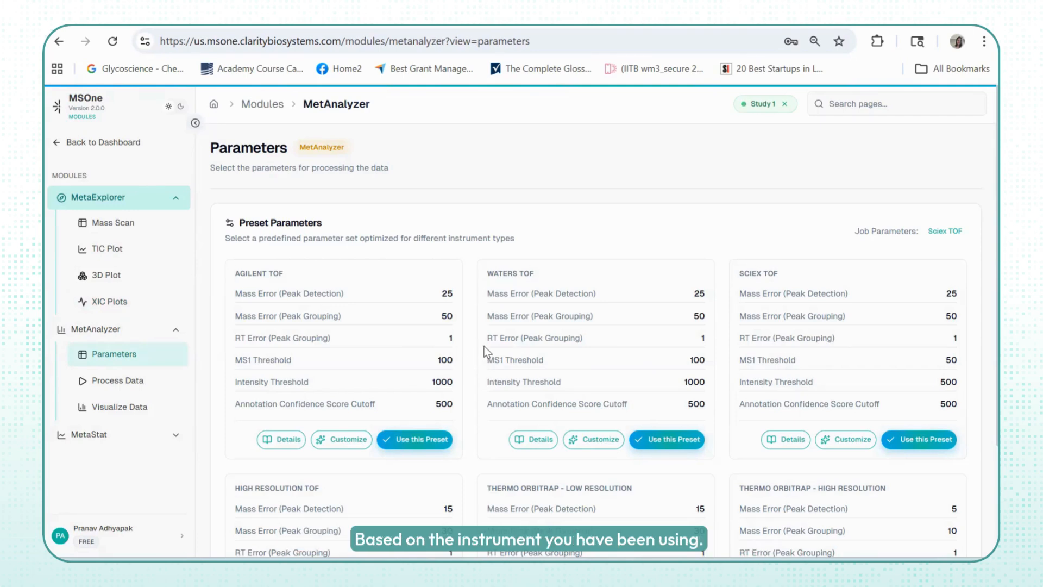
scroll(484, 347, "down", 1)
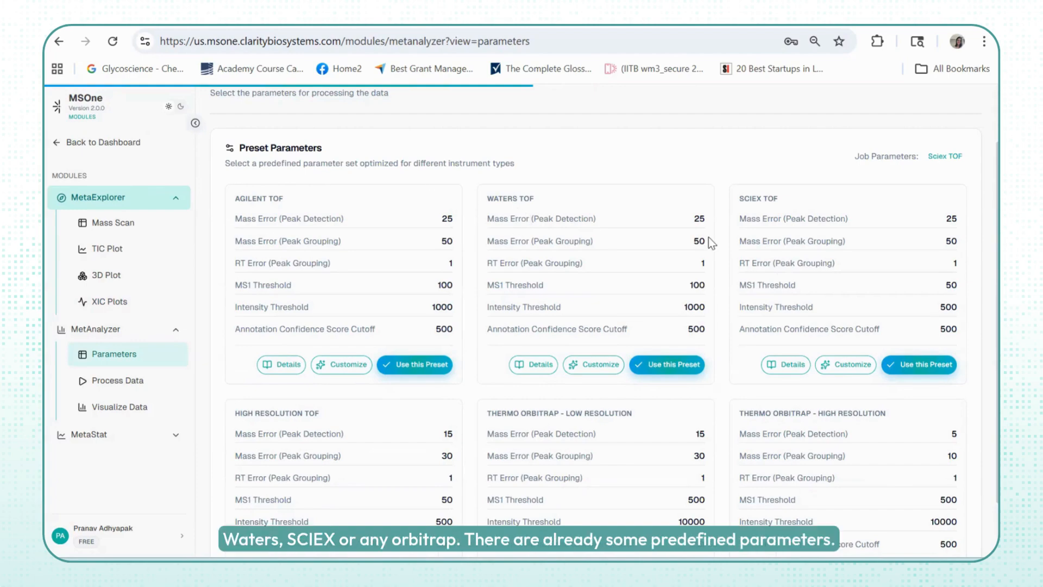
scroll(709, 245, "down", 1)
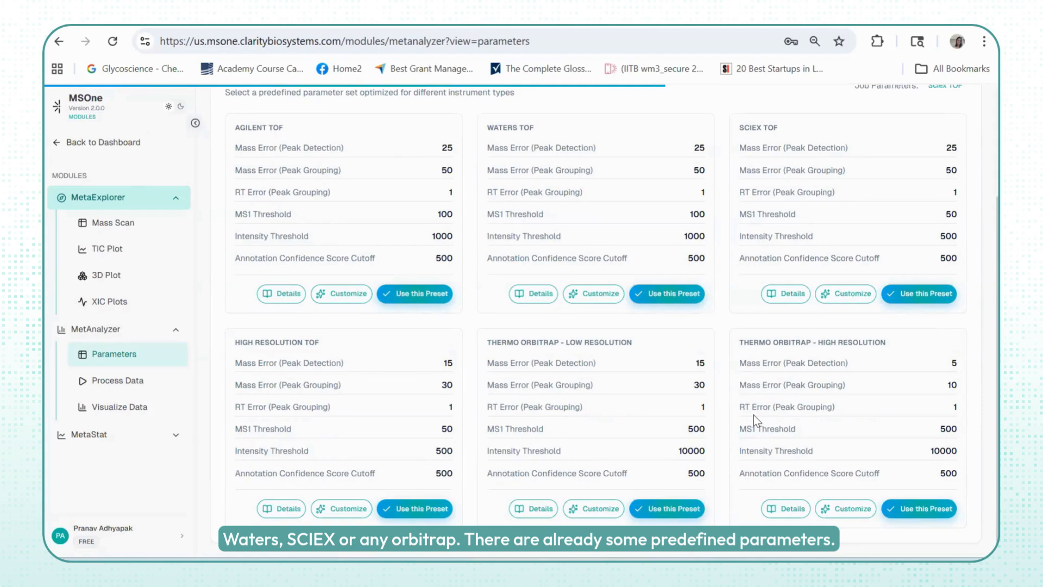
scroll(731, 409, "up", 2)
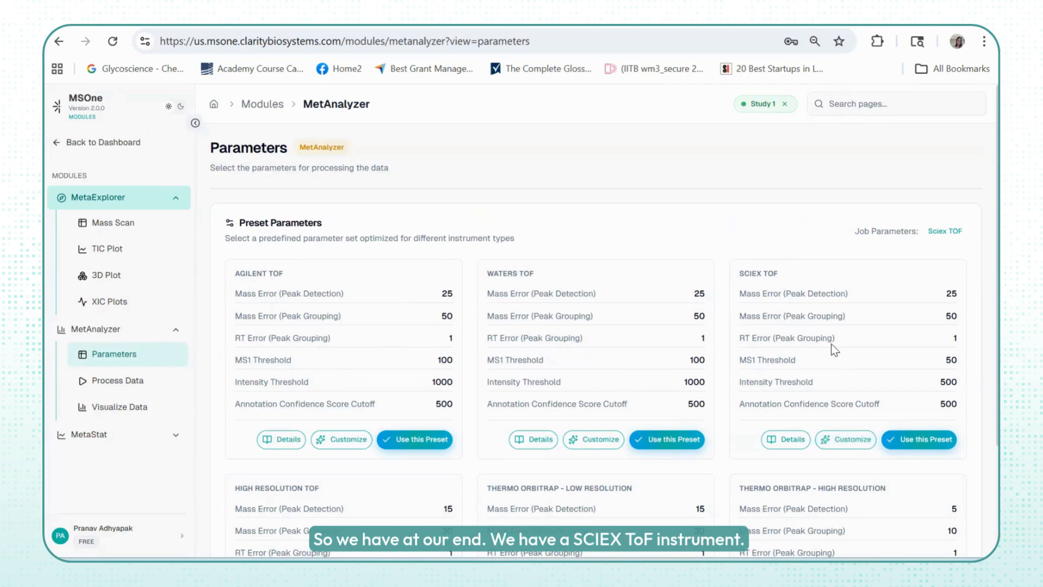
Step: Open the SCIEX TOF preset for customization and check the Polarity and Centroid Method options, keeping Any and Clarity
left_click(844, 447)
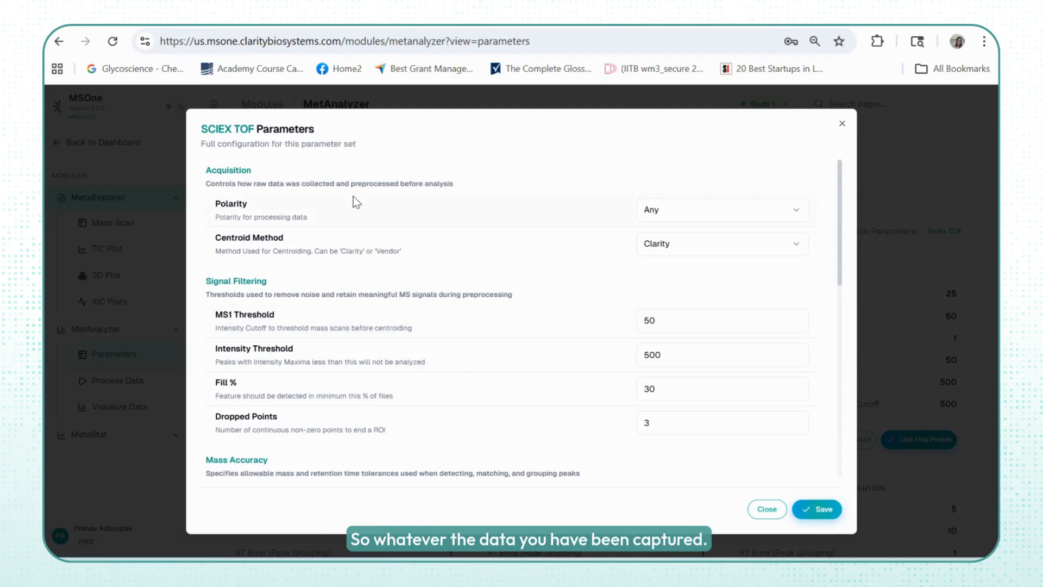
left_click(785, 218)
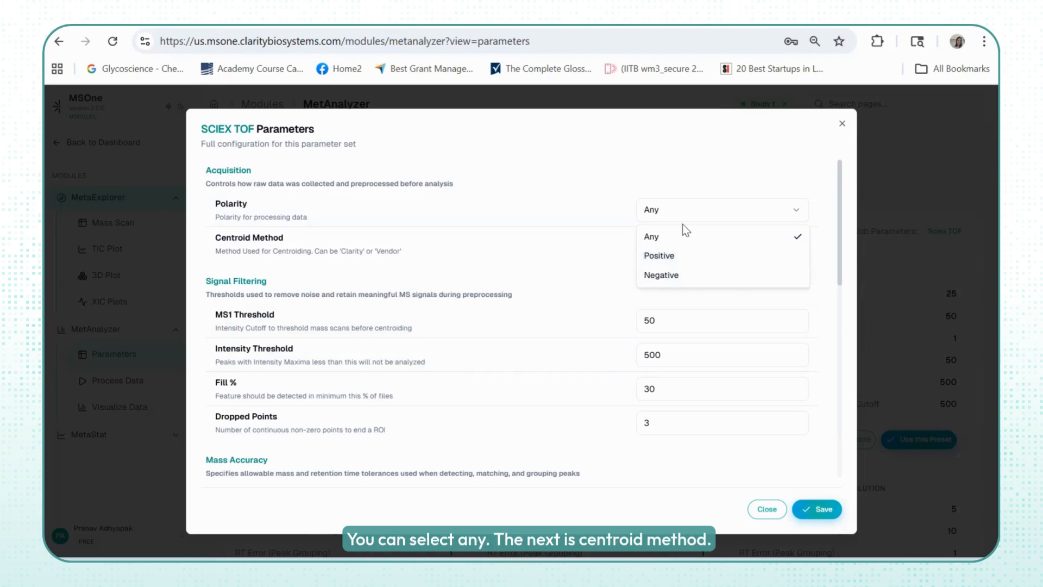
left_click(610, 230)
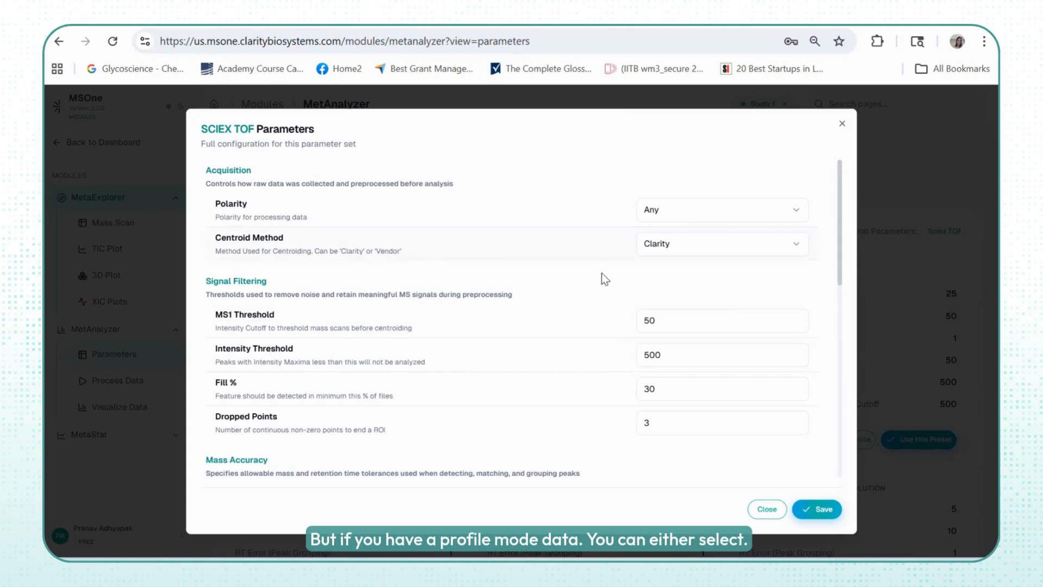
left_click(679, 253)
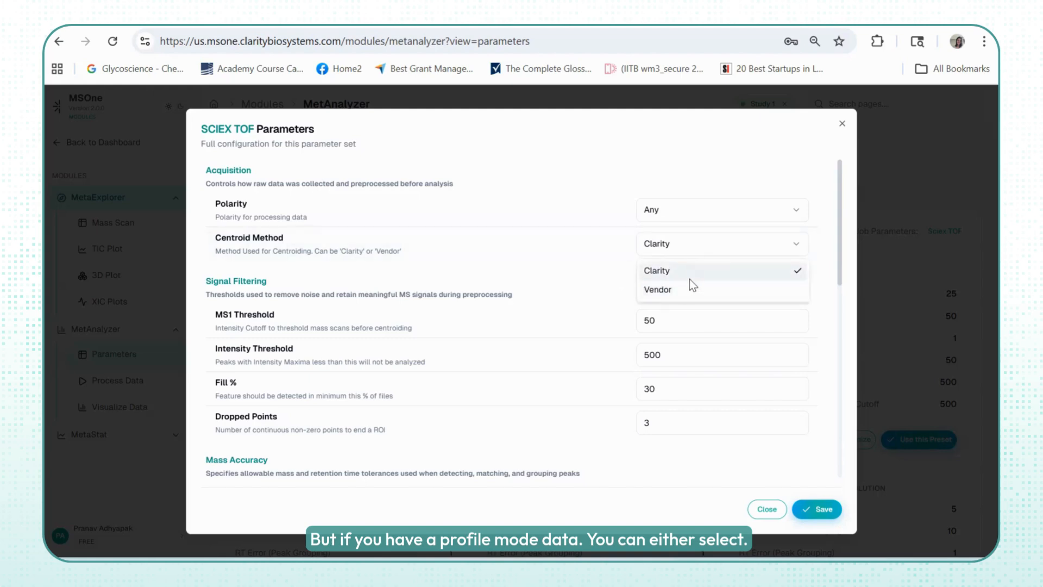
left_click(688, 275)
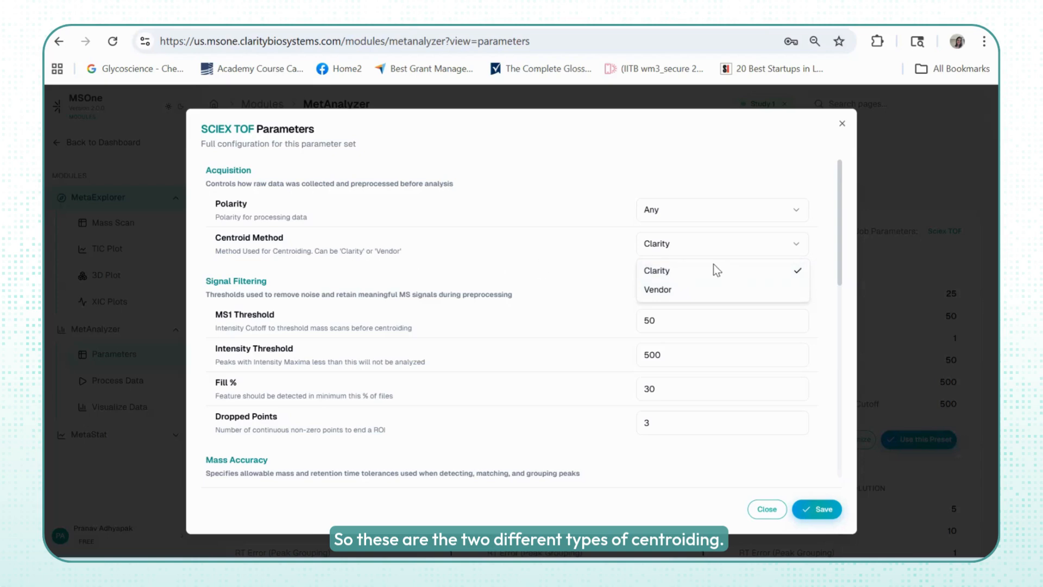
left_click(517, 236)
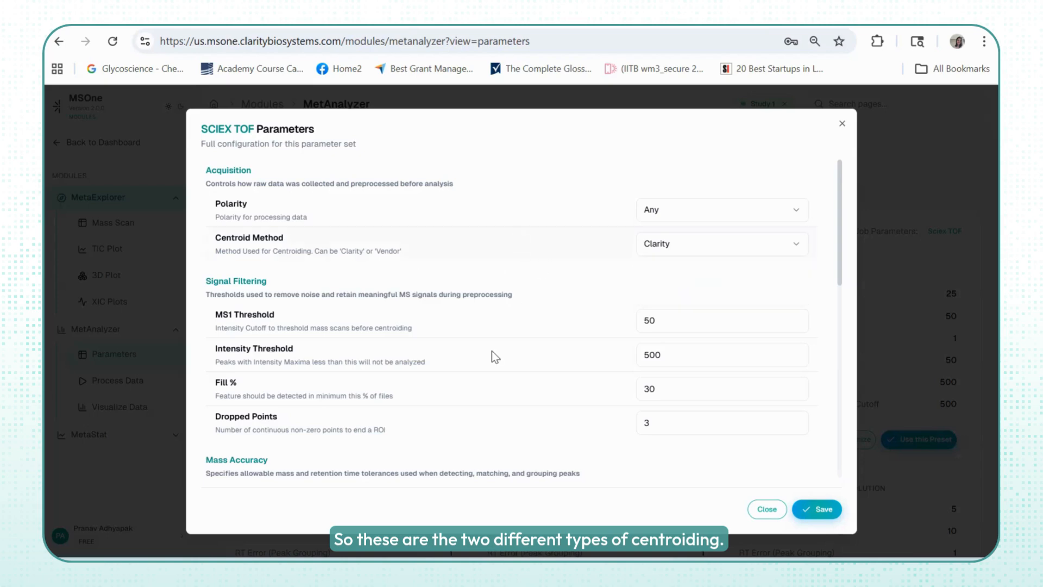
Step: Review the signal filtering and mass accuracy settings, keeping ppm as the mass error unit
scroll(494, 354, "down", 2)
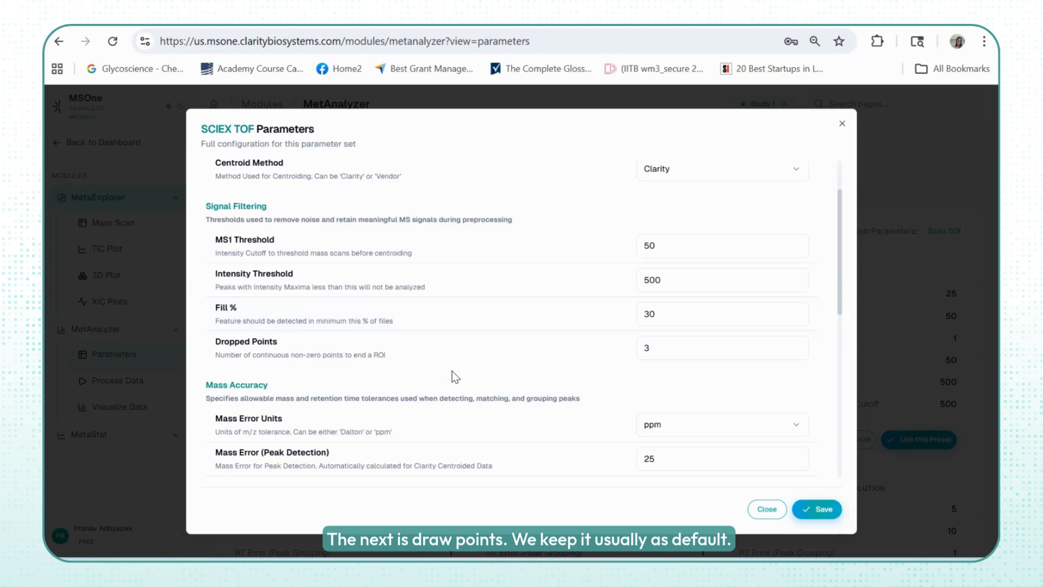
scroll(452, 372, "down", 3)
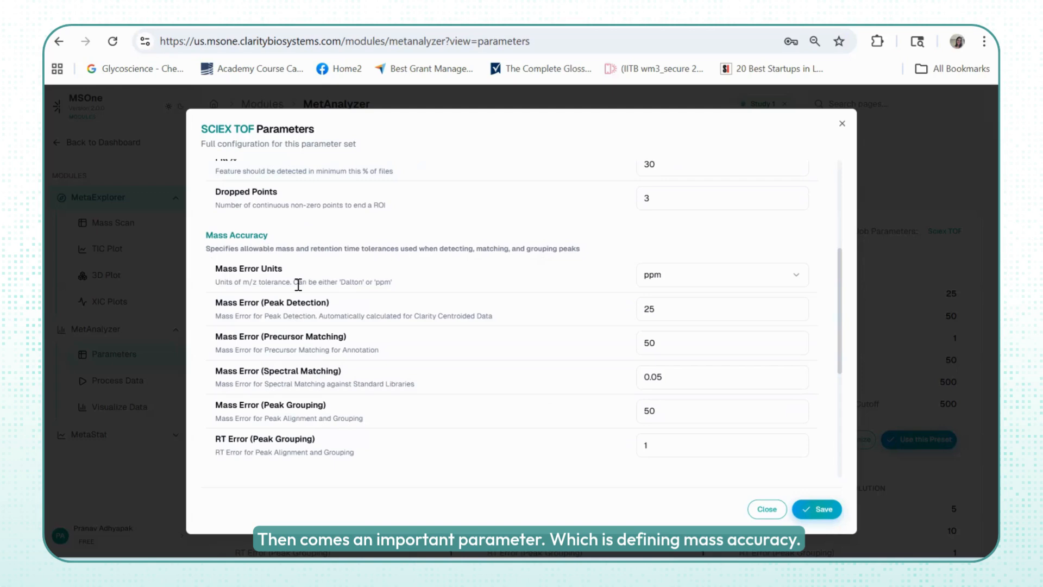
left_click(709, 293)
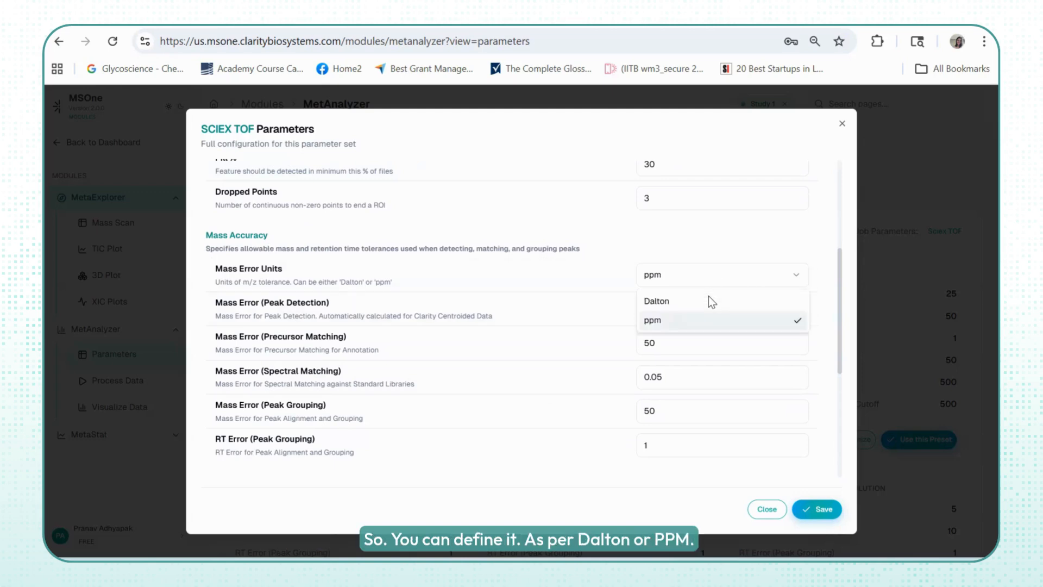
left_click(710, 325)
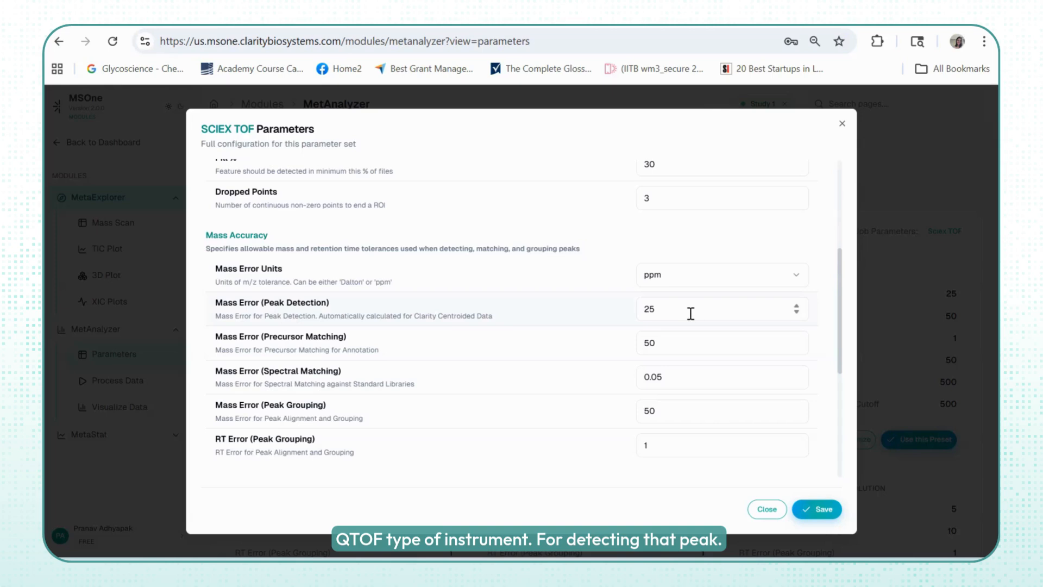
scroll(685, 381, "up", 2)
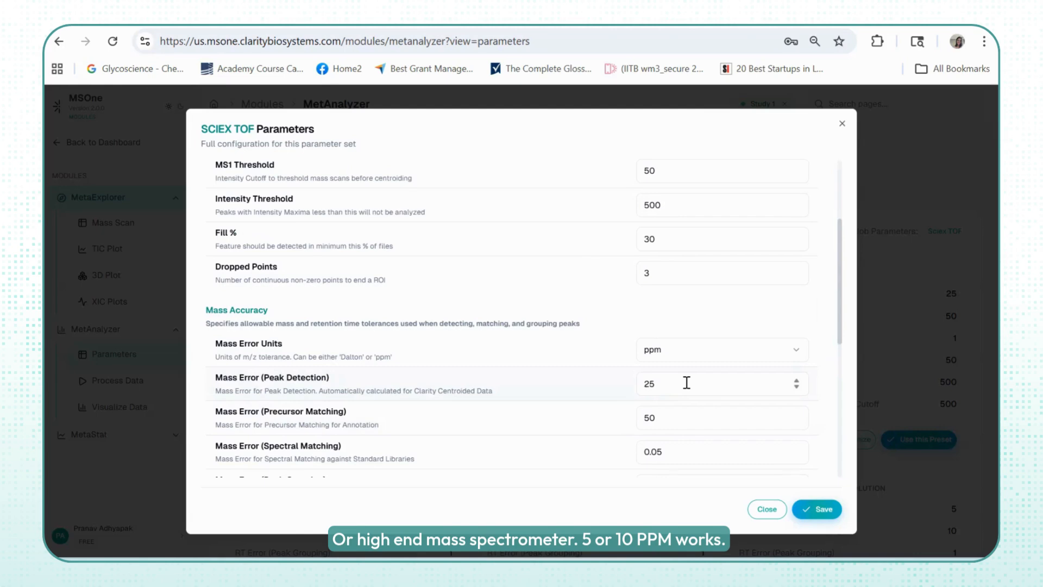
scroll(682, 383, "down", 2)
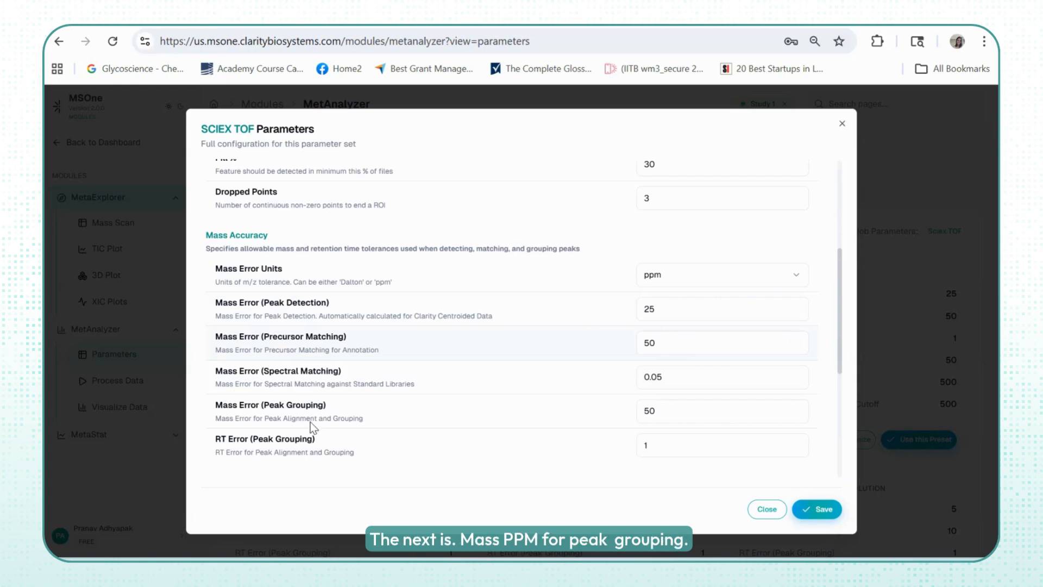
Step: Set the peak detection mass error to 5 ppm and the peak grouping mass error to 10 ppm
scroll(251, 370, "down", 1)
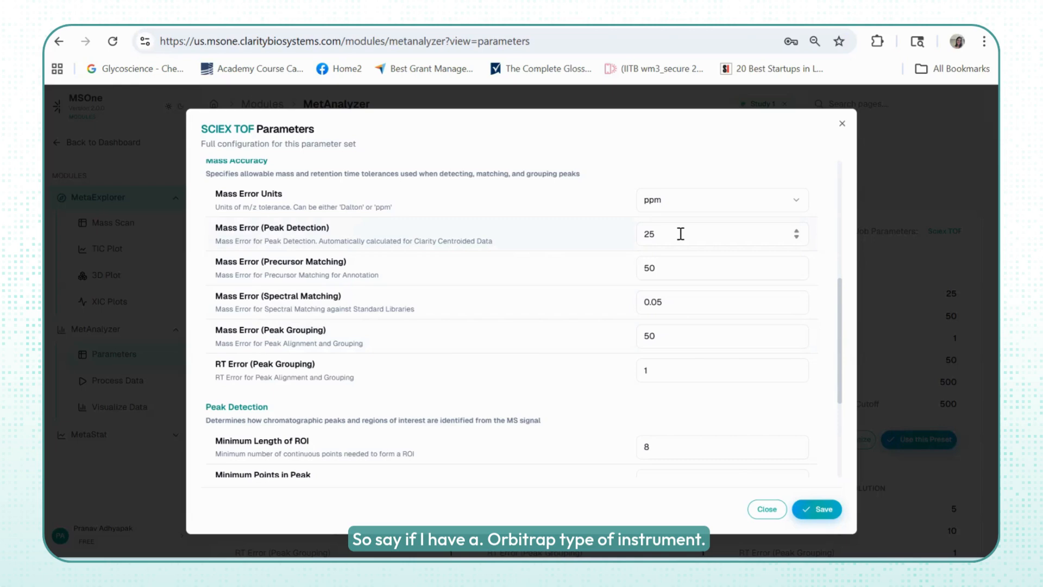
left_click_drag(660, 234, 634, 232)
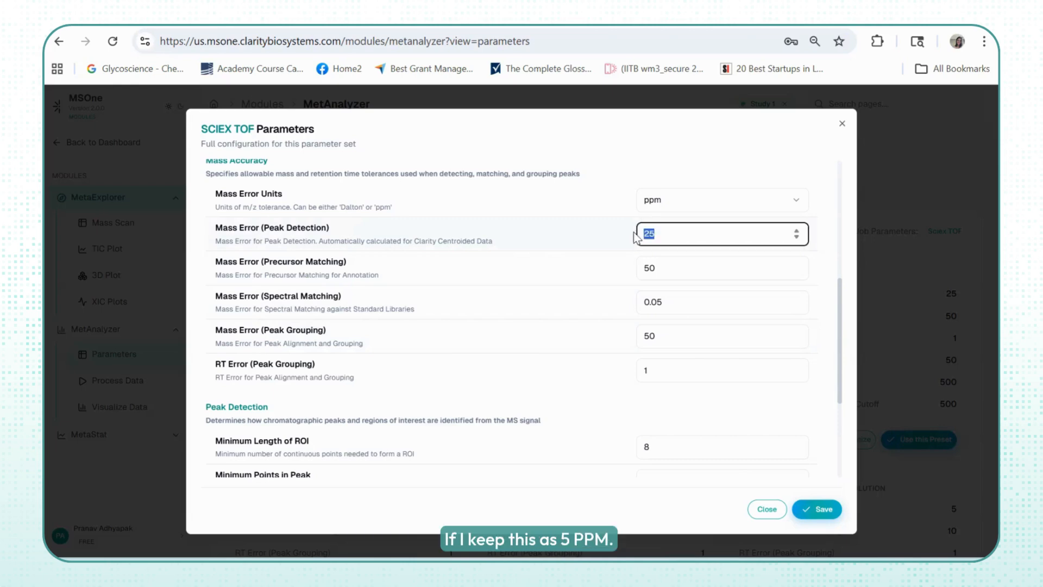
type("5")
left_click_drag(670, 340, 609, 319)
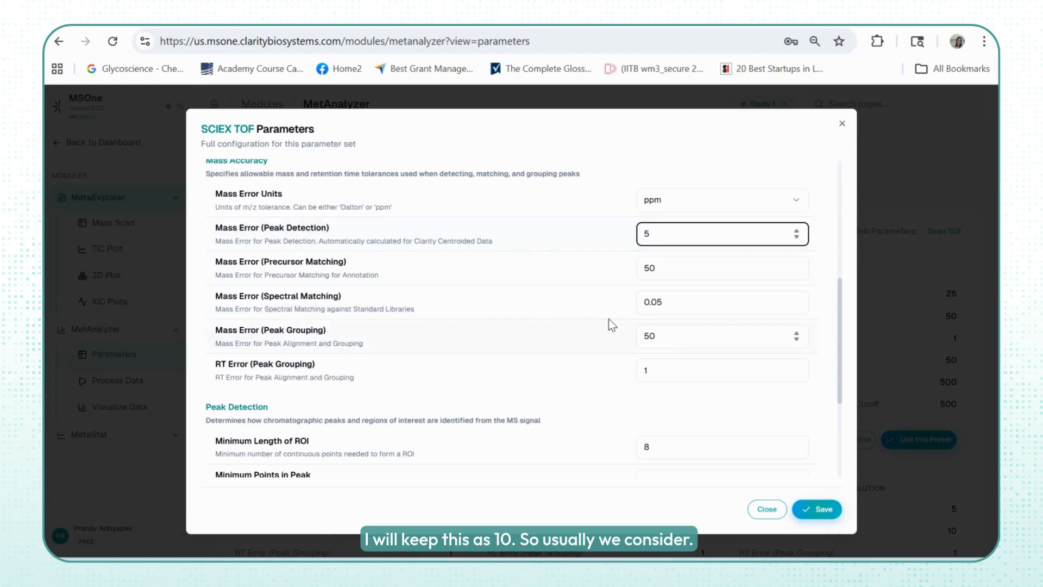
type("10")
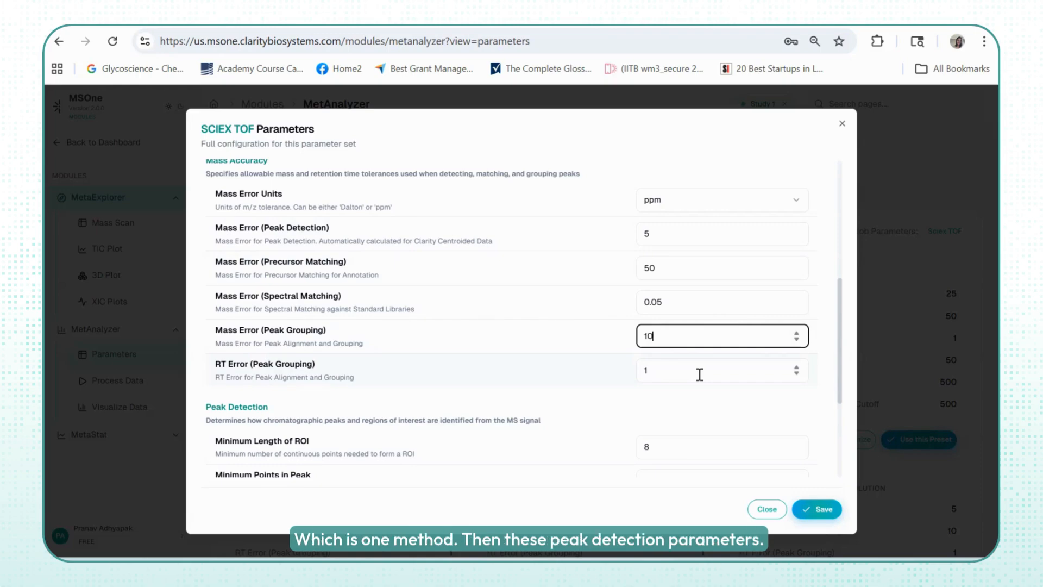
Step: Review the peak detection parameters and check the available smoothing methods, keeping Smoothfit
scroll(696, 377, "down", 1)
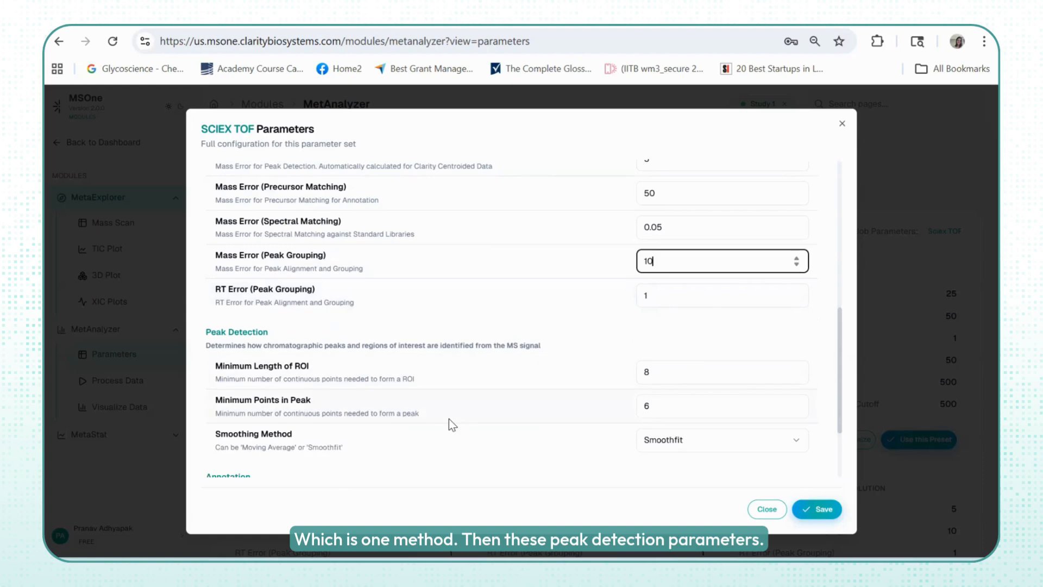
scroll(372, 288, "down", 1)
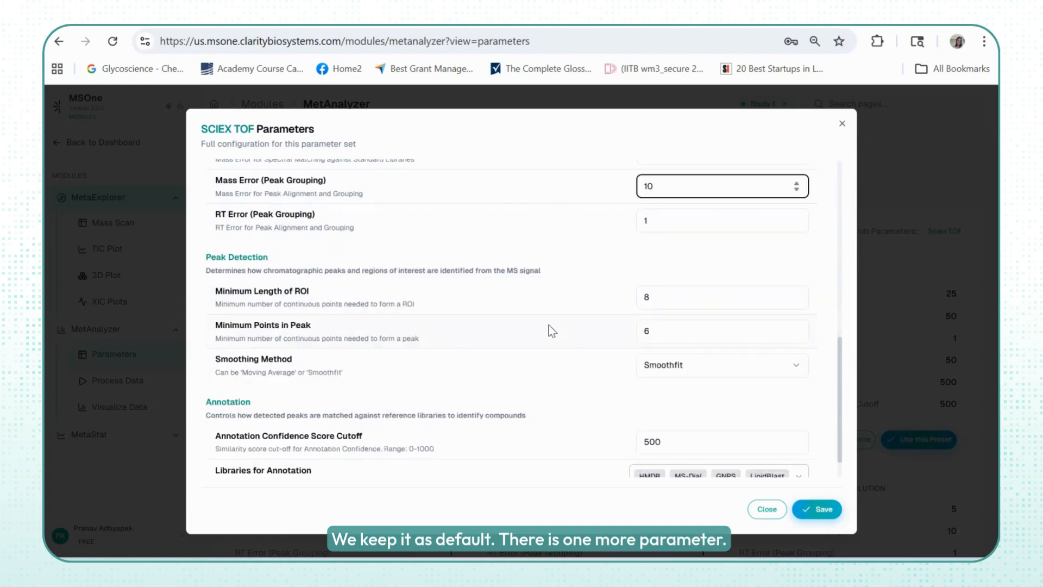
scroll(549, 325, "down", 1)
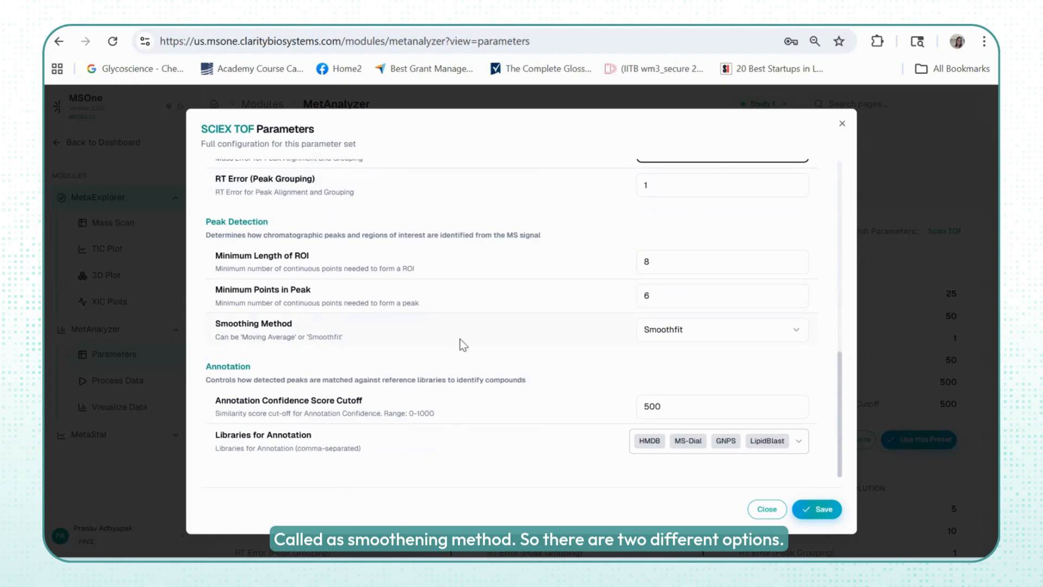
left_click(717, 327)
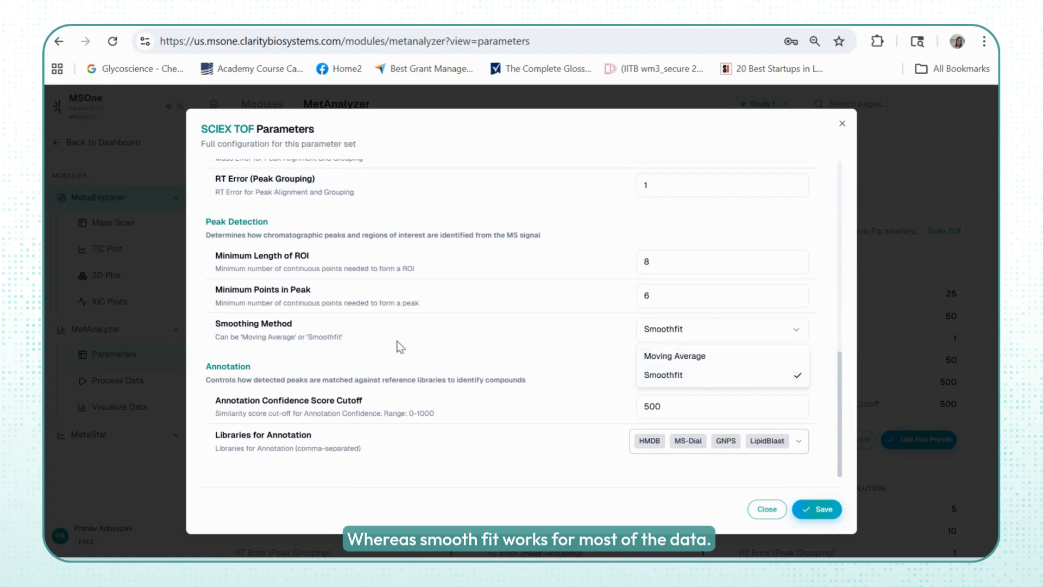
left_click(406, 358)
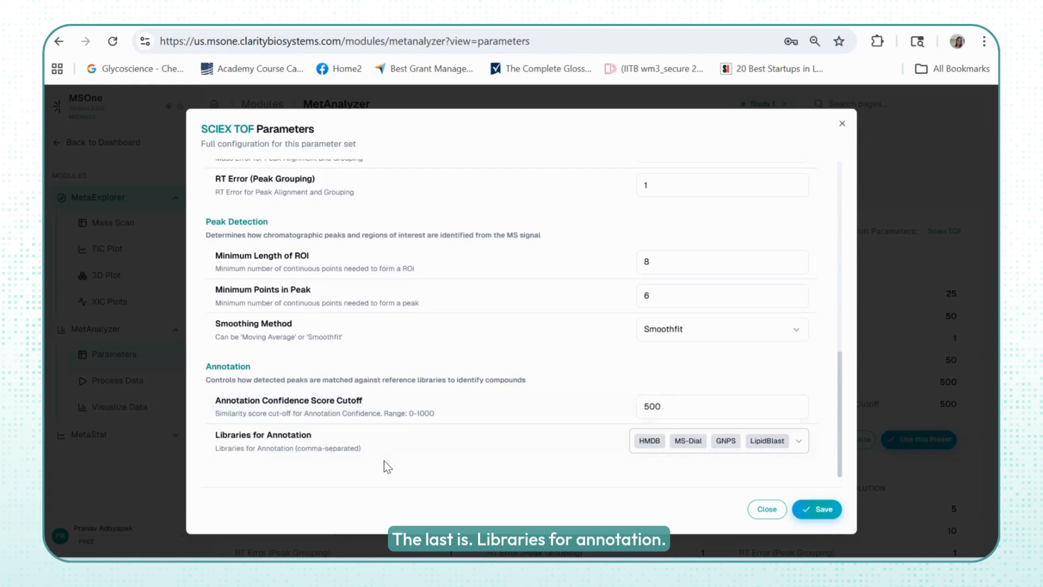
Step: Check the available annotation libraries and close the SCIEX TOF parameters without saving
left_click(800, 444)
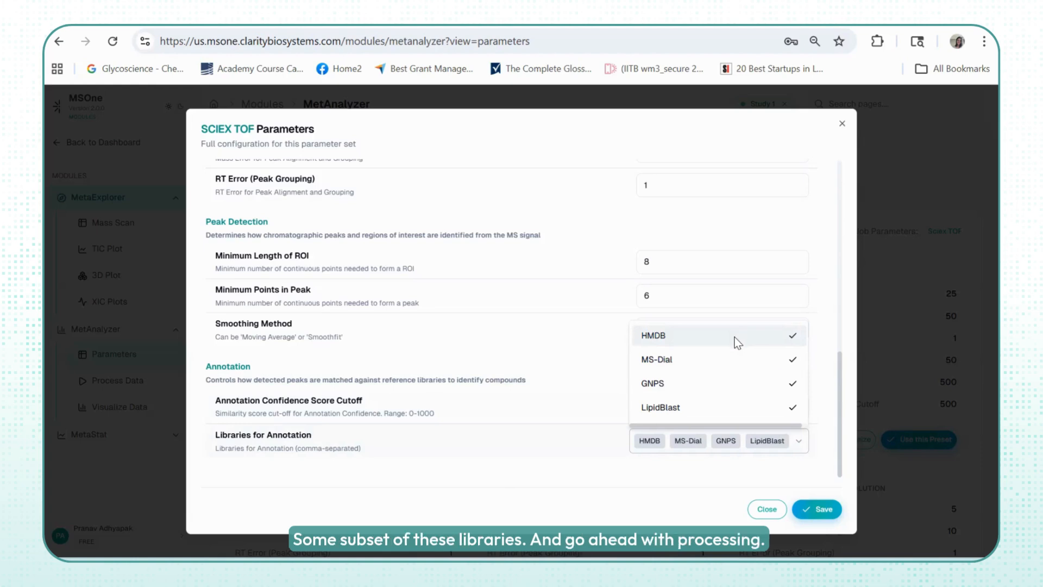
left_click(767, 510)
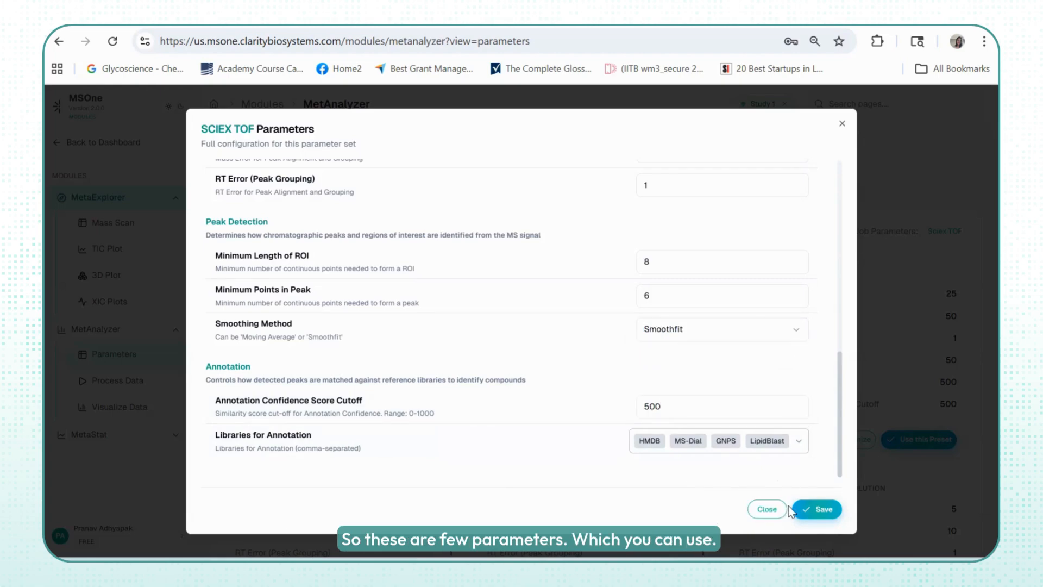
left_click(842, 126)
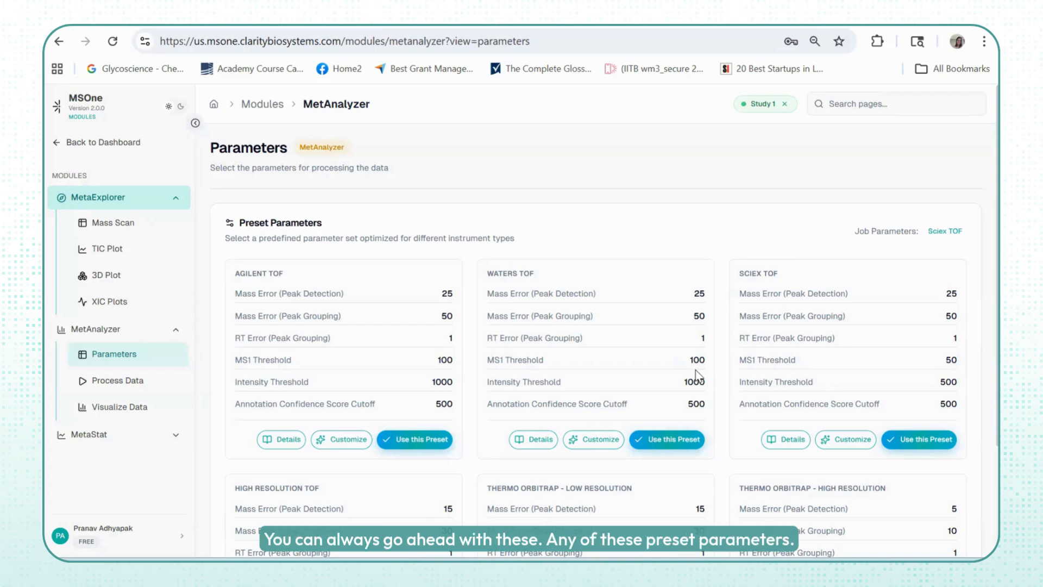
Step: Open the Process Data page of MetAnalyzer and view the Targeted Analysis option, switching back to Global Analysis
scroll(744, 333, "down", 1)
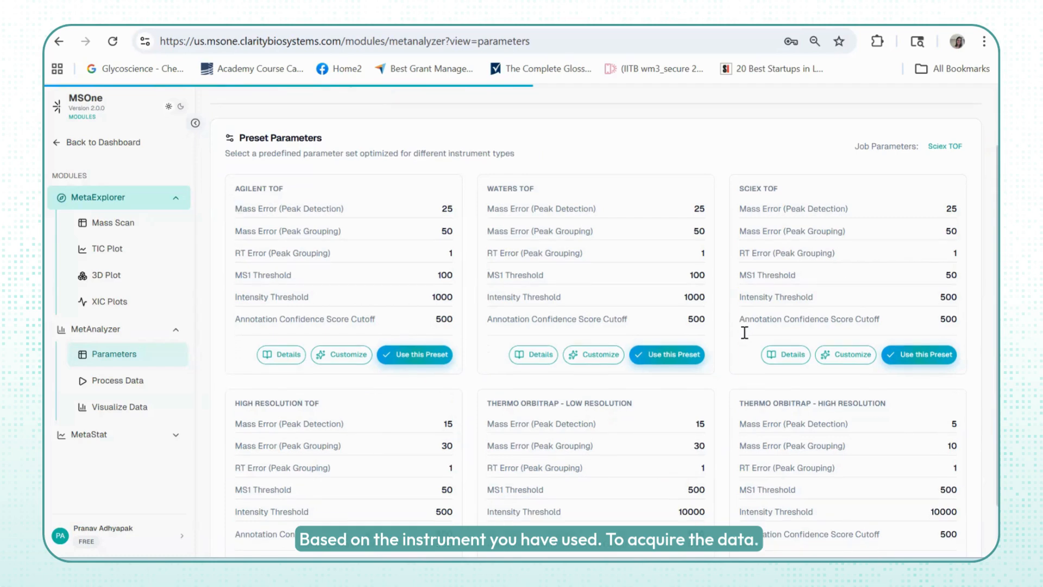
scroll(743, 334, "down", 1)
scroll(741, 337, "up", 2)
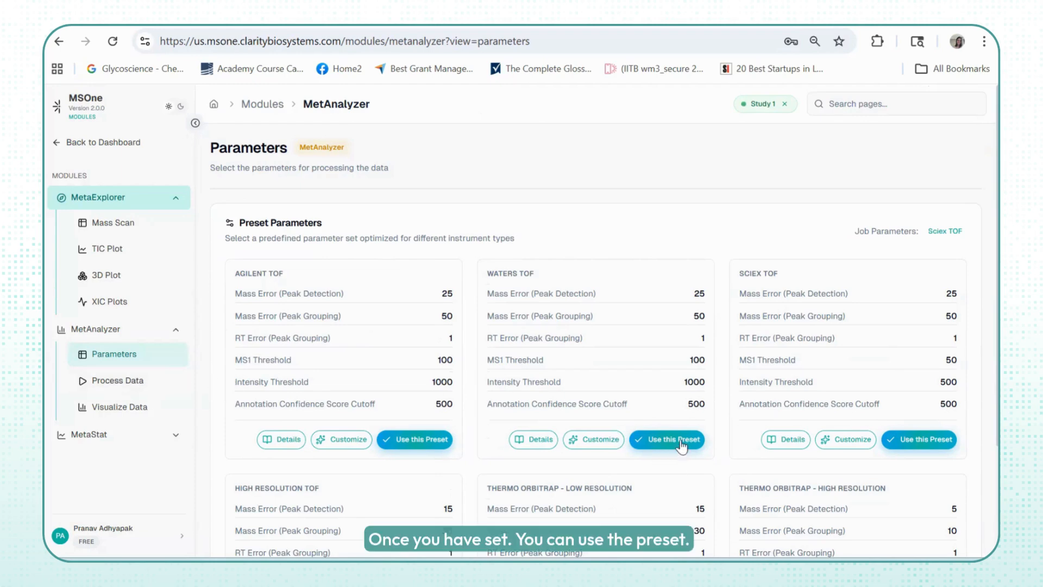
left_click(147, 380)
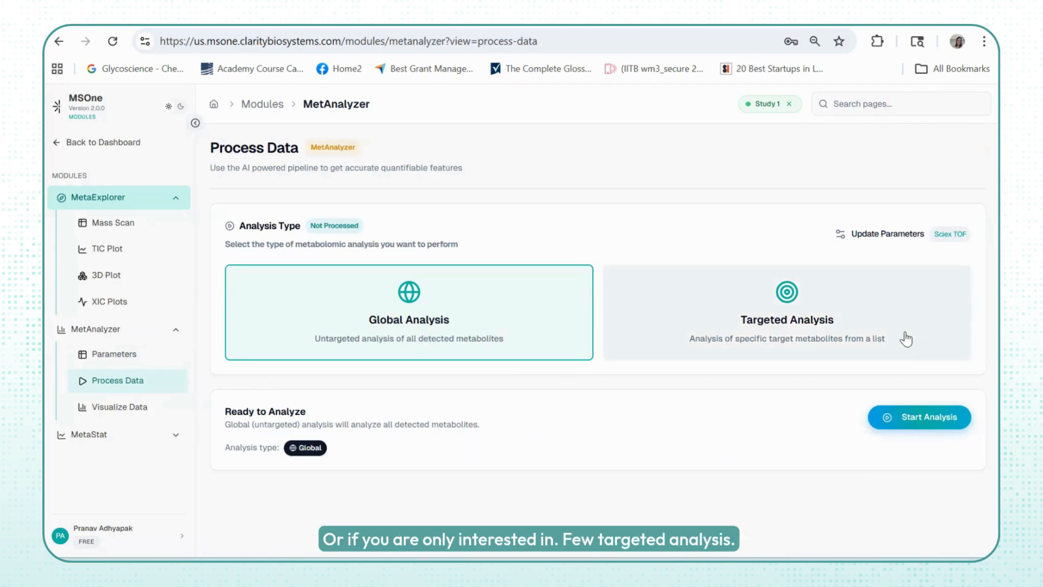
left_click(770, 315)
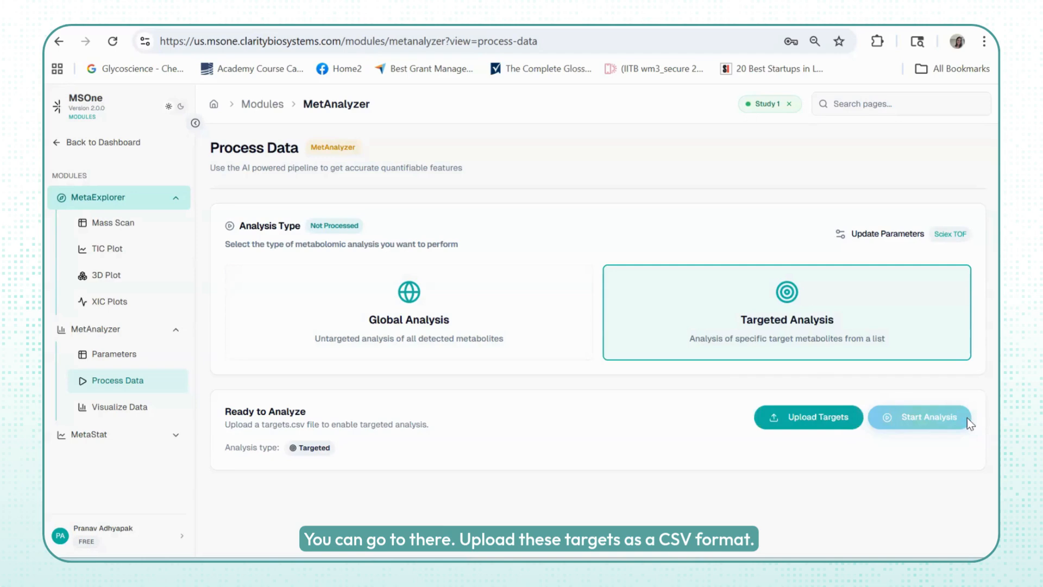
left_click(480, 338)
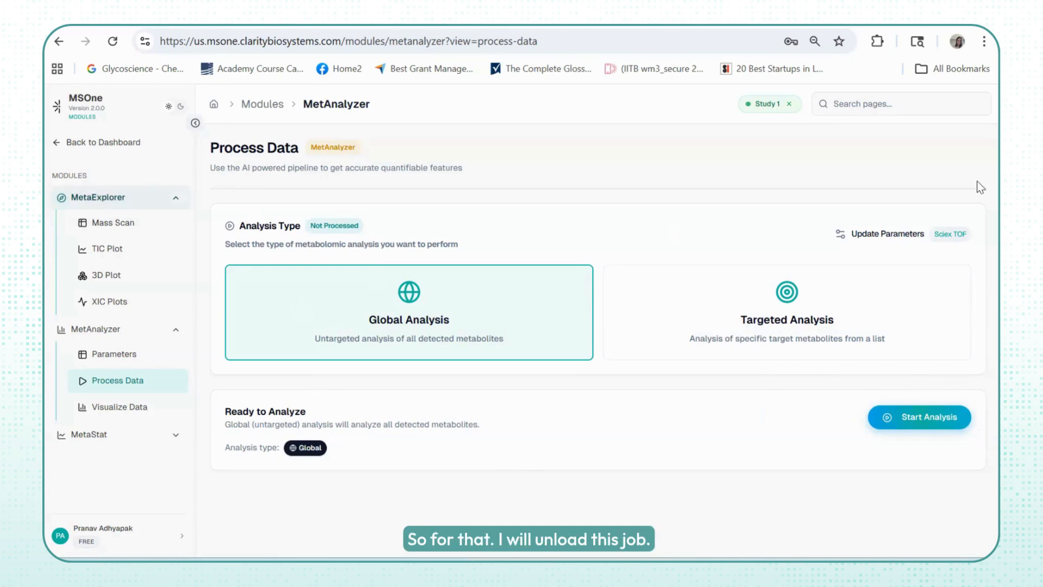
Step: Return to the dashboard and unload the Study 1 job
left_click(110, 141)
left_click(179, 137)
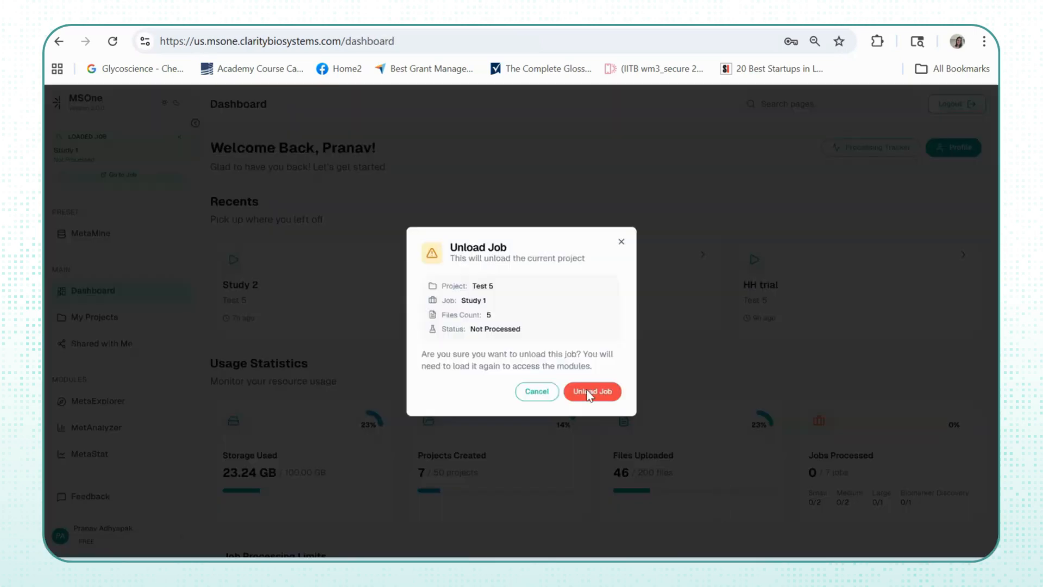
left_click(592, 397)
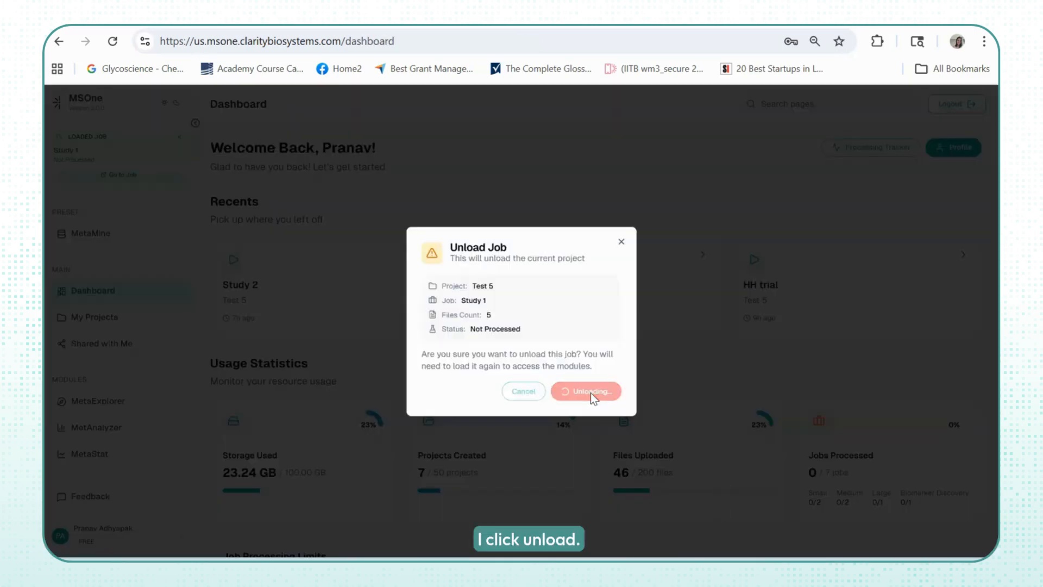
Step: Search the MetaMine datasets for MTBLS10392 and open that study
left_click(118, 239)
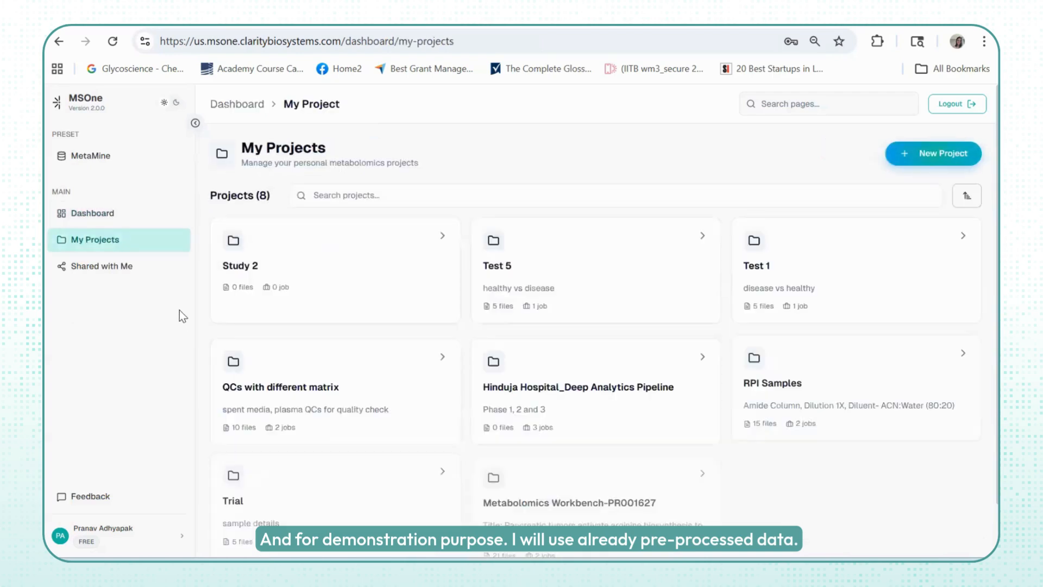
left_click(123, 159)
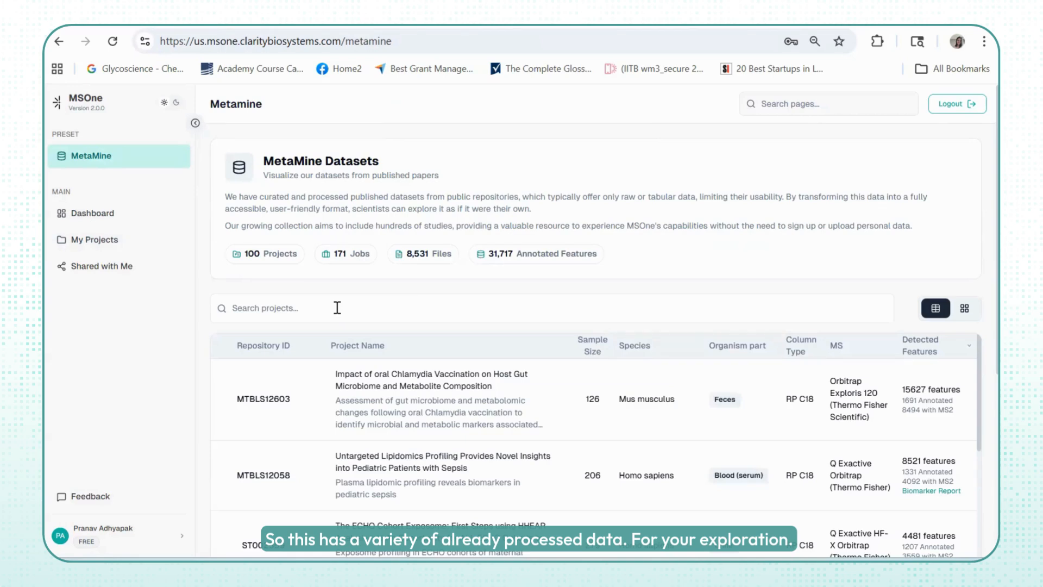
left_click(337, 307)
type("M")
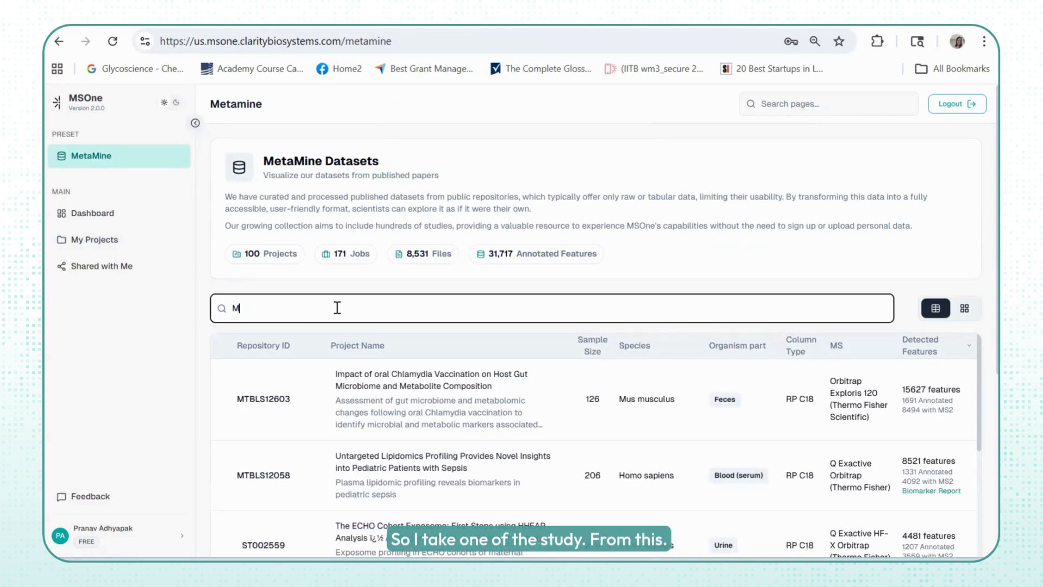
type("TBLS")
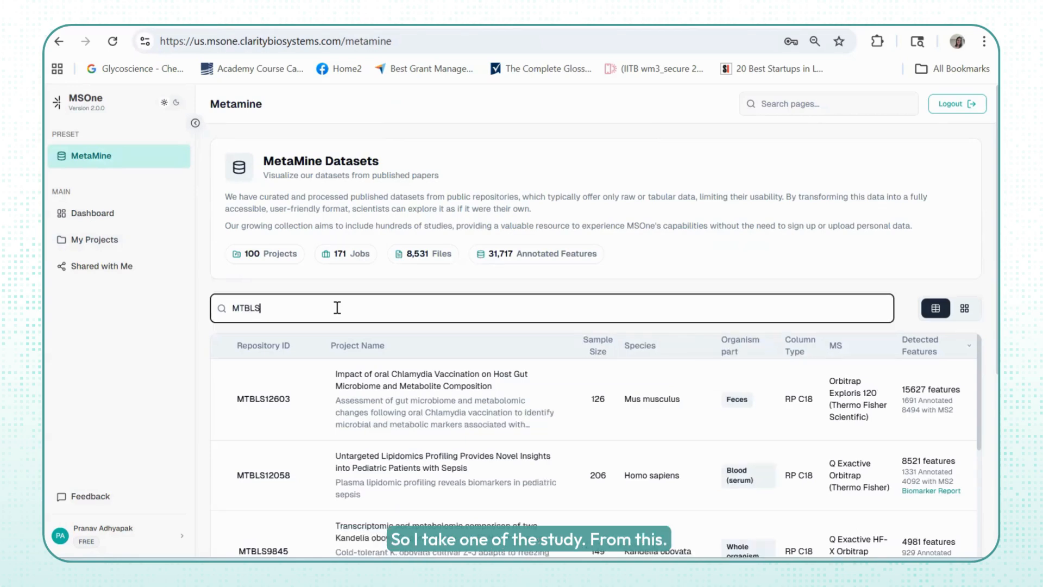
type("10392")
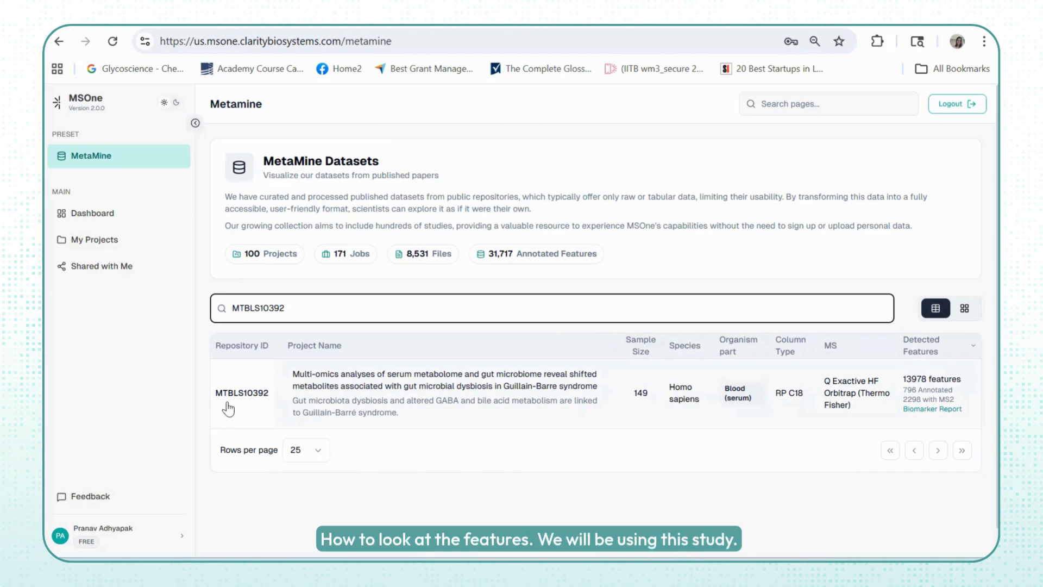
left_click(439, 414)
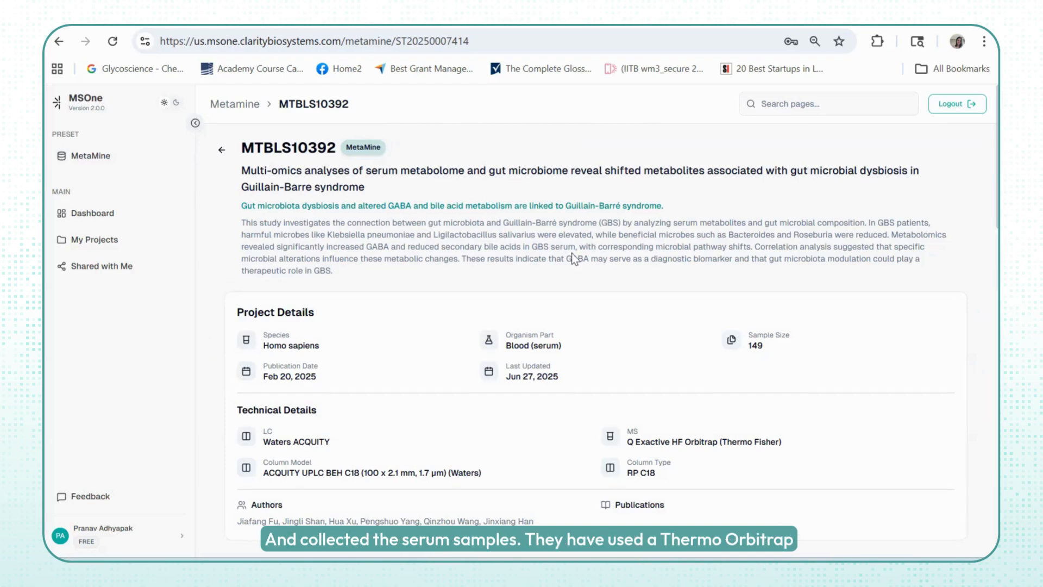
Step: Review the MTBLS10392 project and technical details and load the study's Positive job
scroll(768, 322, "down", 3)
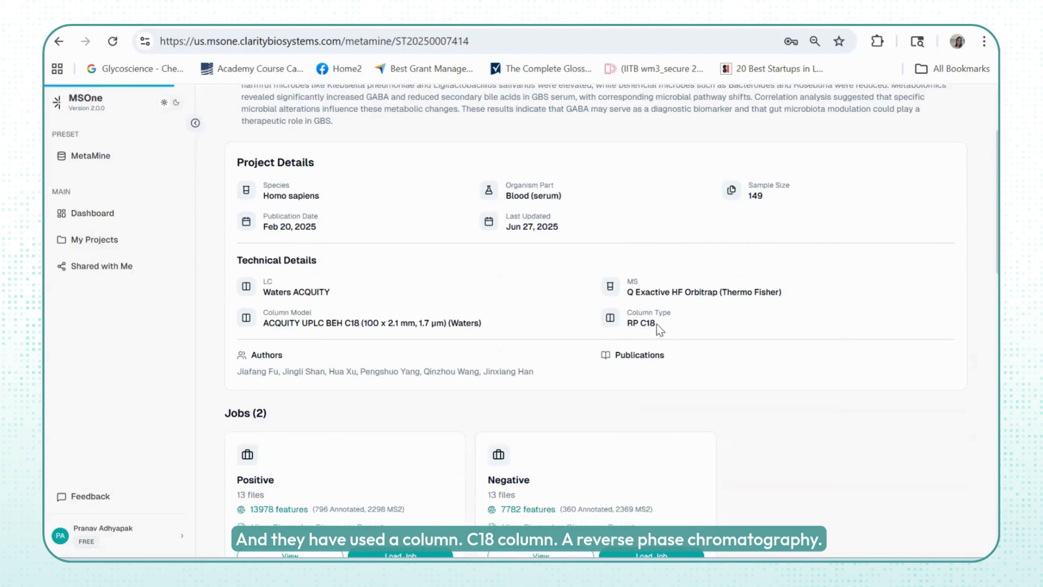
scroll(660, 329, "down", 3)
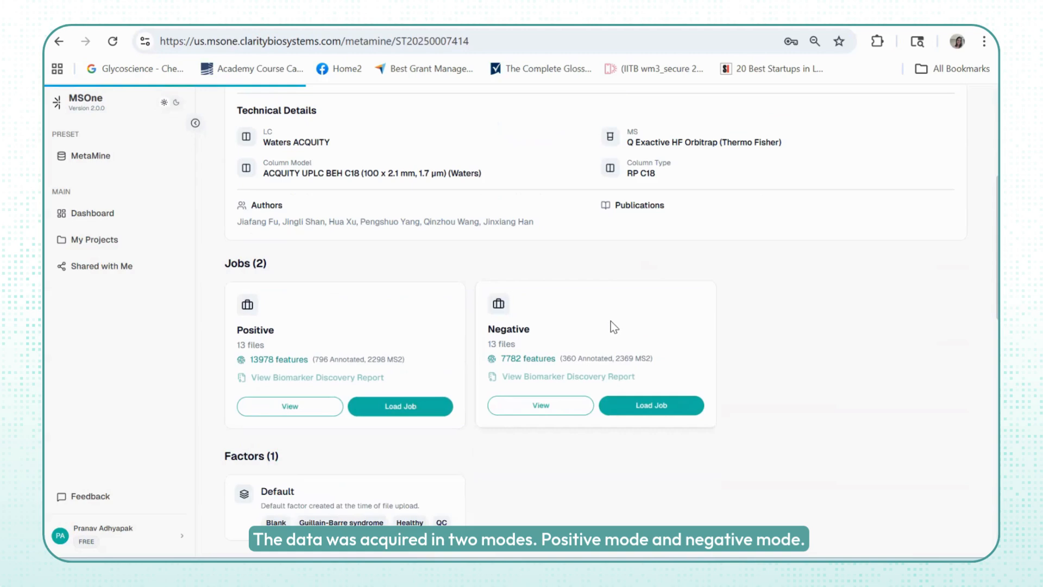
left_click(420, 406)
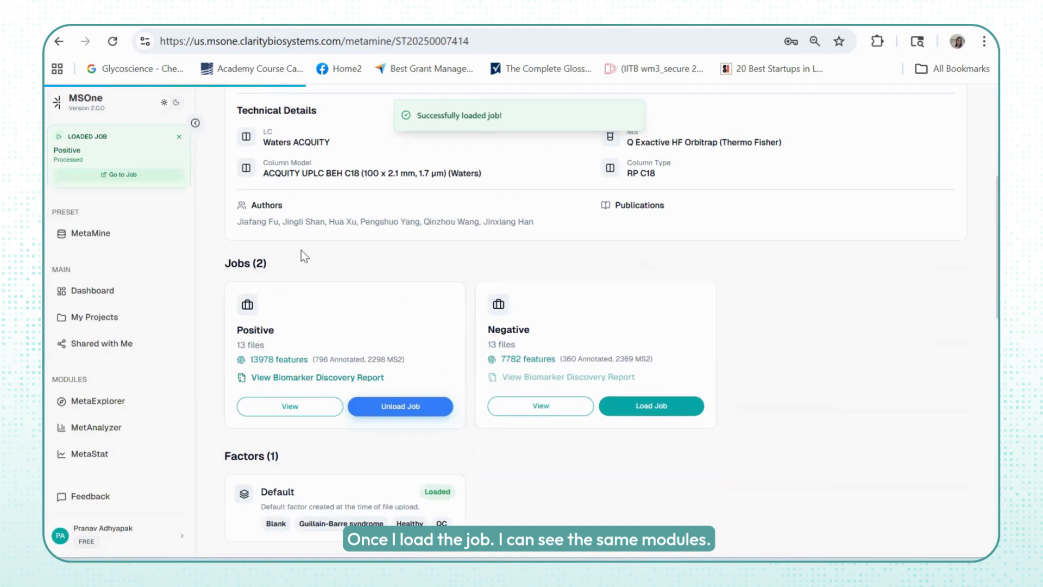
scroll(573, 476, "down", 1)
scroll(572, 476, "up", 1)
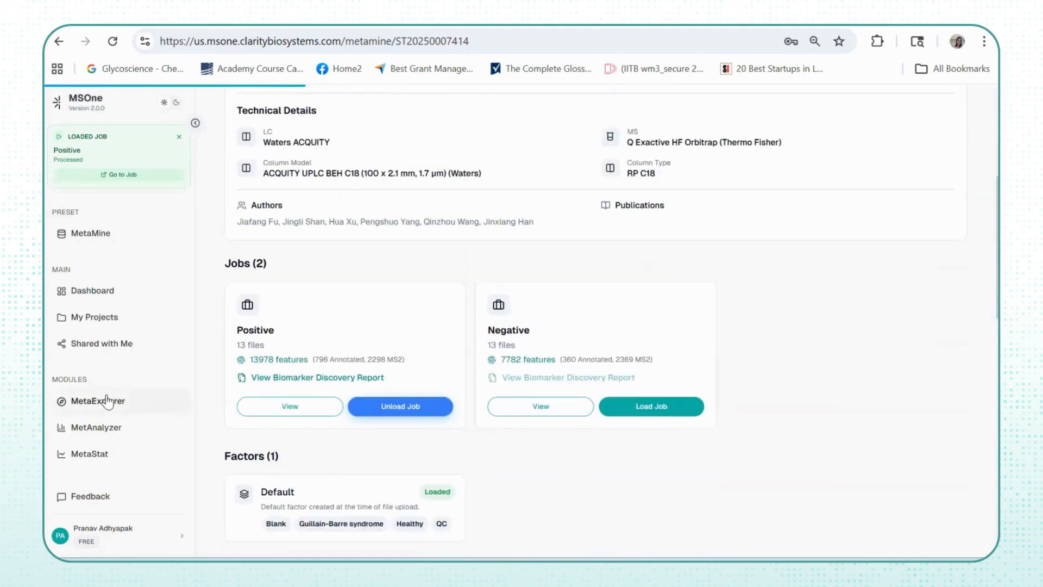
Step: Open the MetAnalyzer results of the Positive job and look through the full table of detected features
left_click(124, 429)
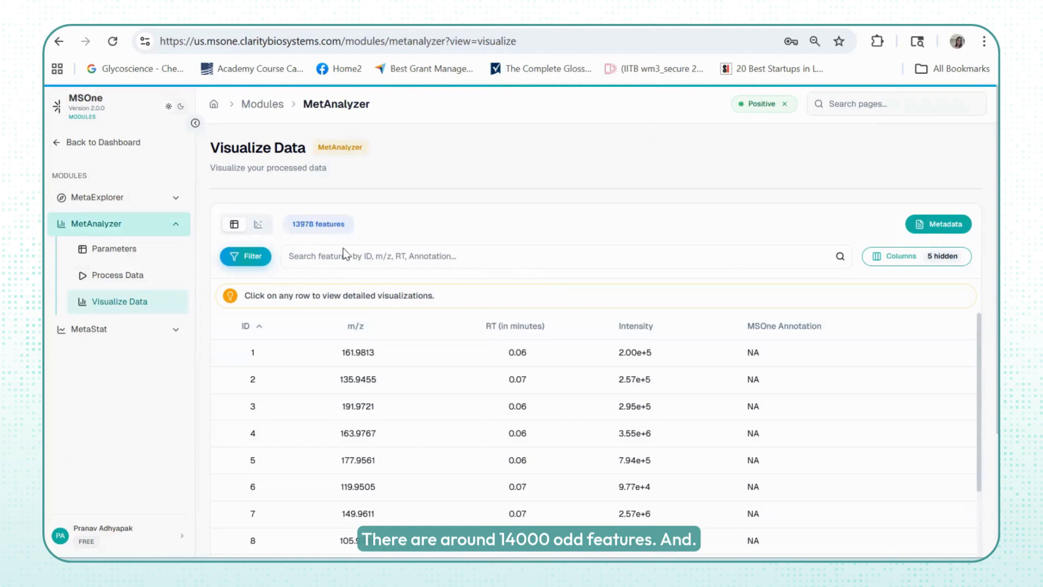
scroll(563, 343, "down", 2)
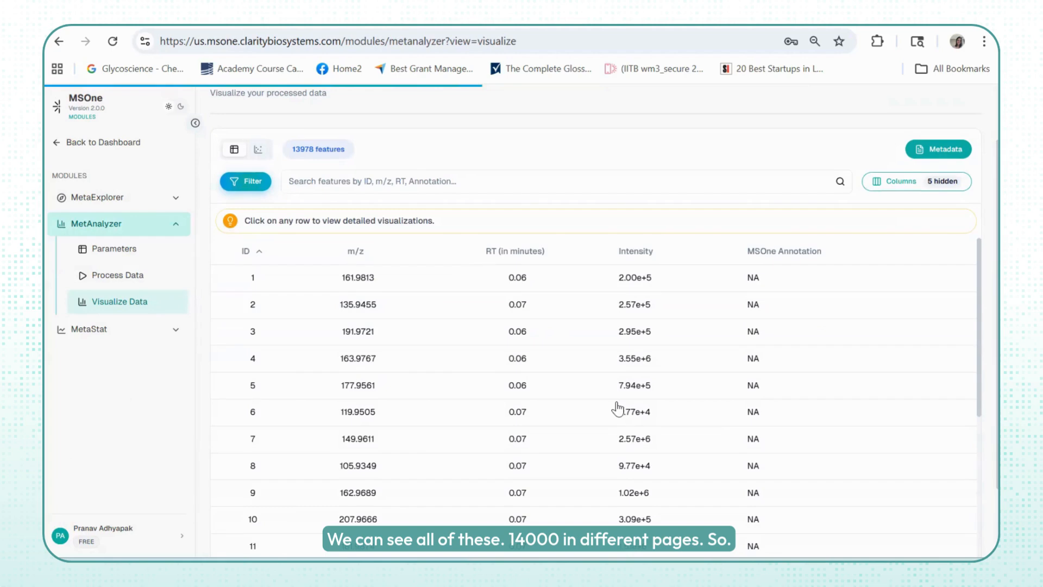
scroll(599, 408, "down", 5)
scroll(498, 460, "down", 3)
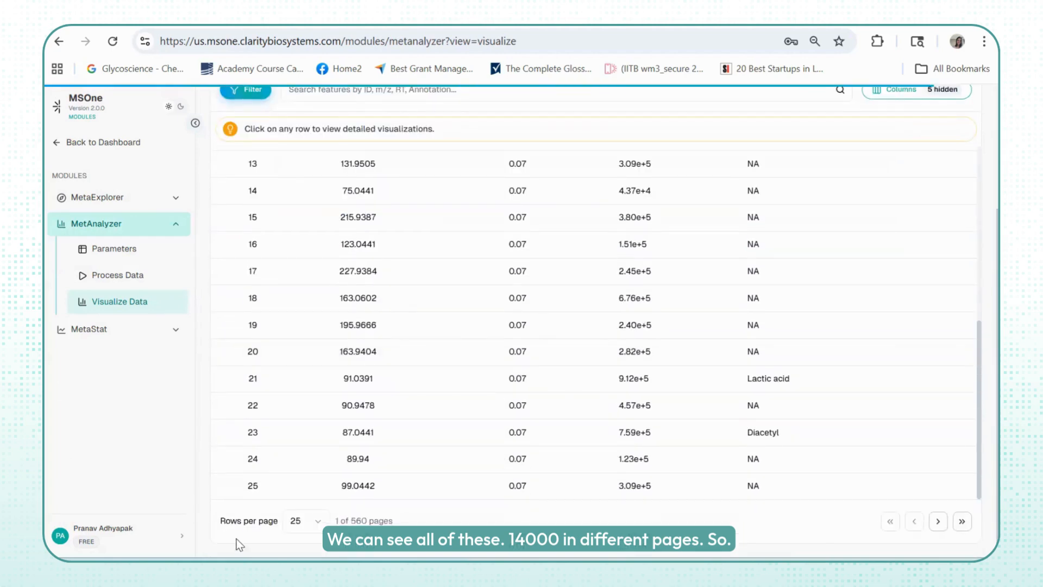
scroll(744, 487, "up", 6)
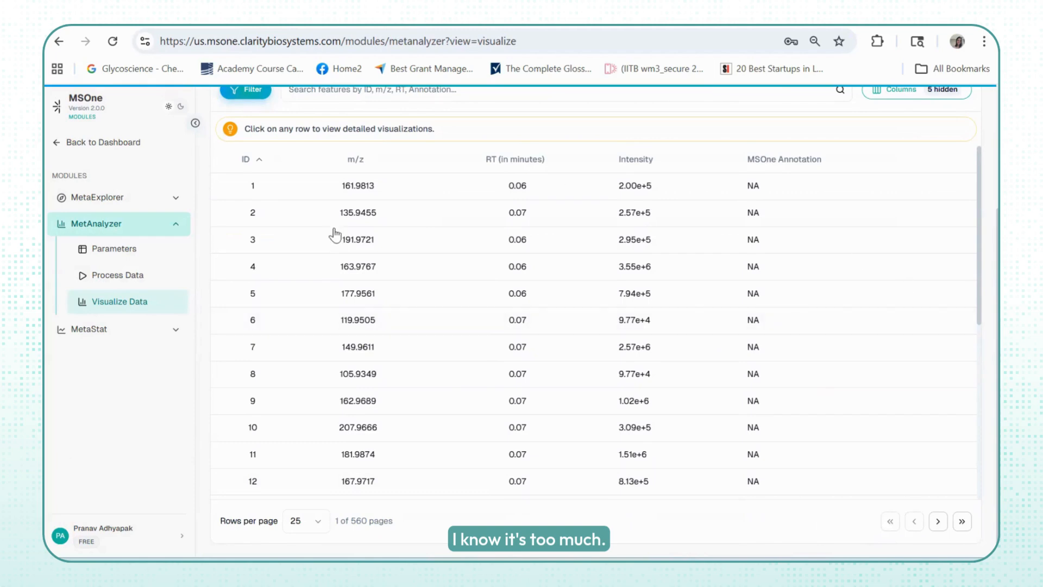
scroll(333, 233, "up", 3)
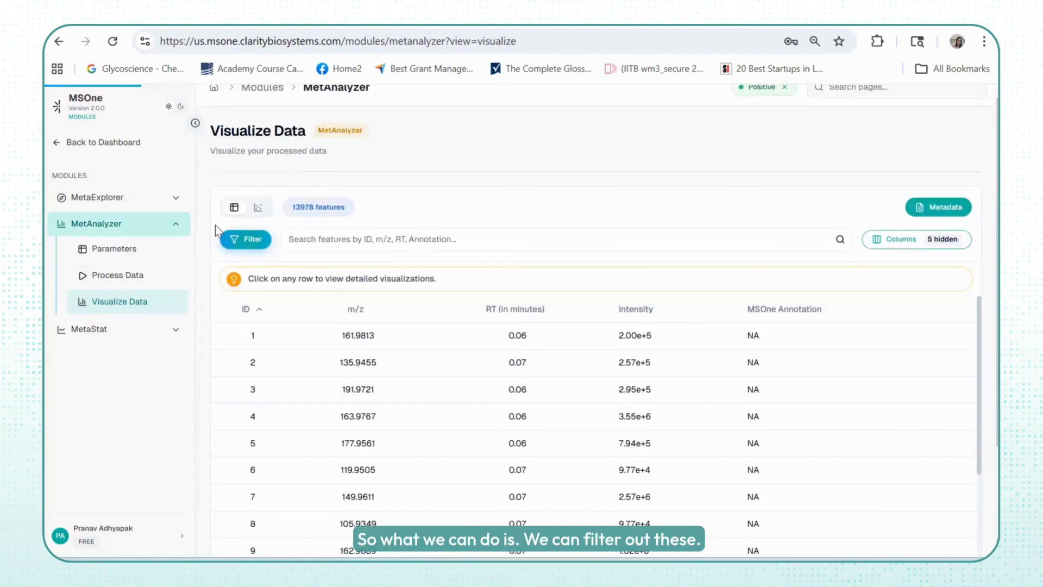
Step: Set the data filter's minimum RT to 0.412 minutes and restrict it to Annotated Features, leaving the MS/MS filter at All Features
left_click(248, 245)
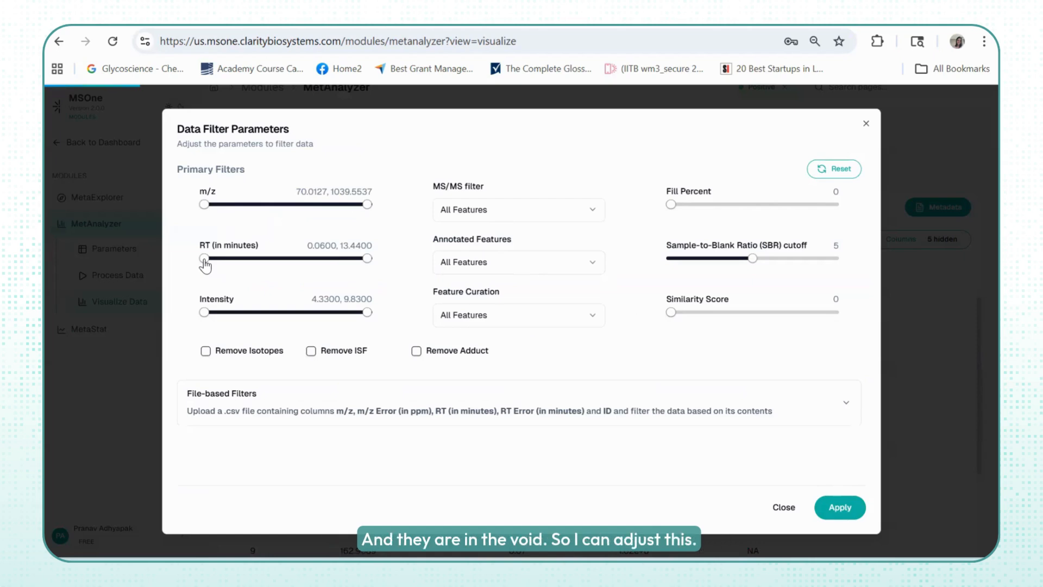
mouse_move(205, 266)
left_mouse_down()
mouse_move(220, 266)
mouse_move(206, 267)
left_mouse_up()
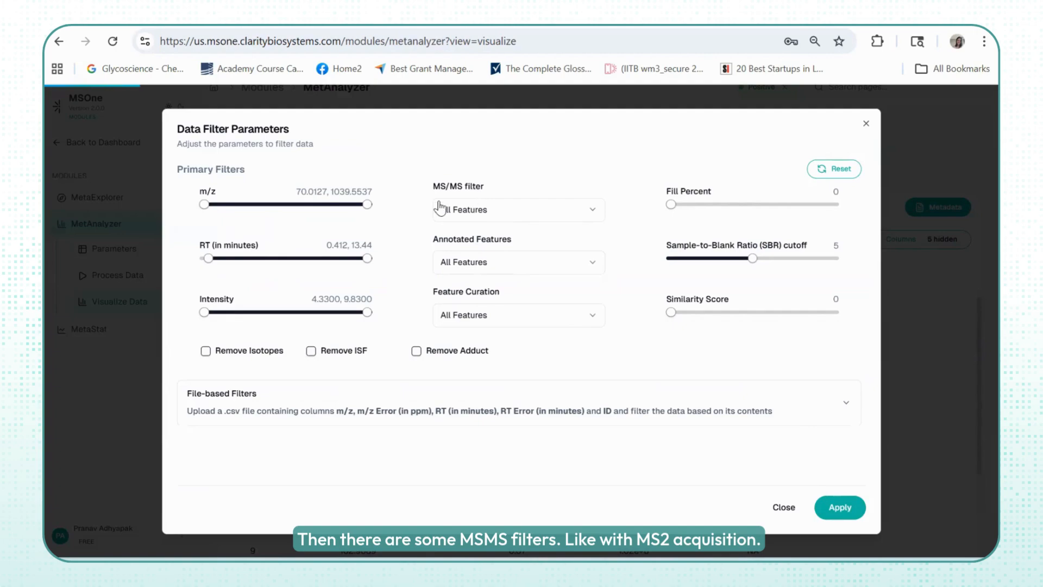
left_click(487, 209)
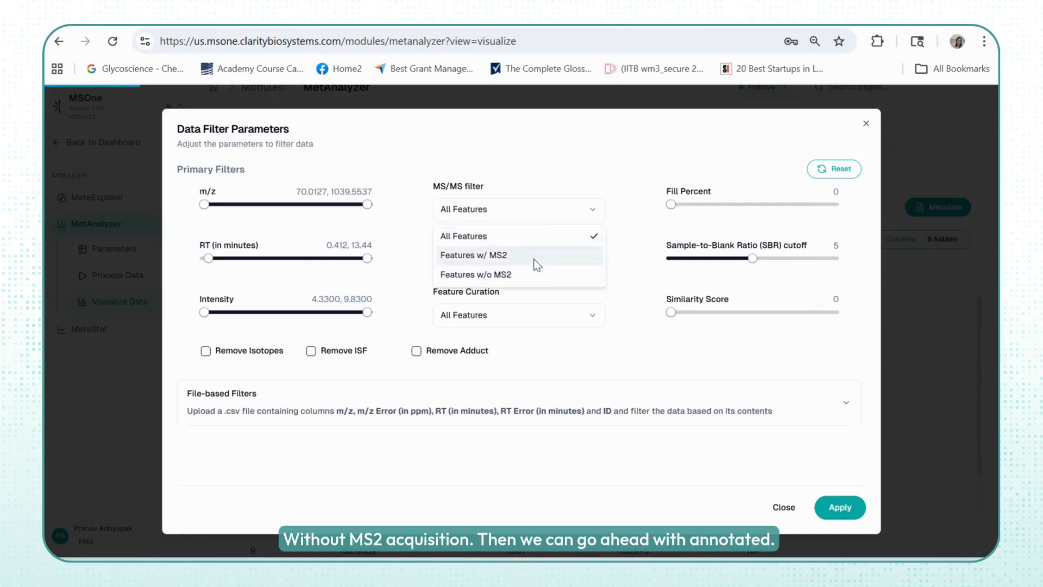
left_click(536, 155)
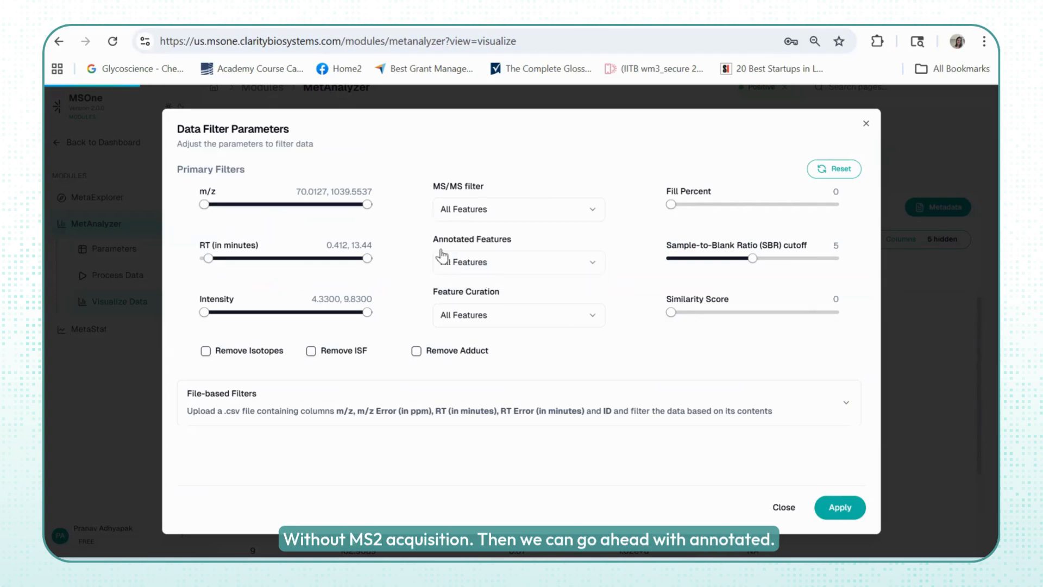
left_click(476, 262)
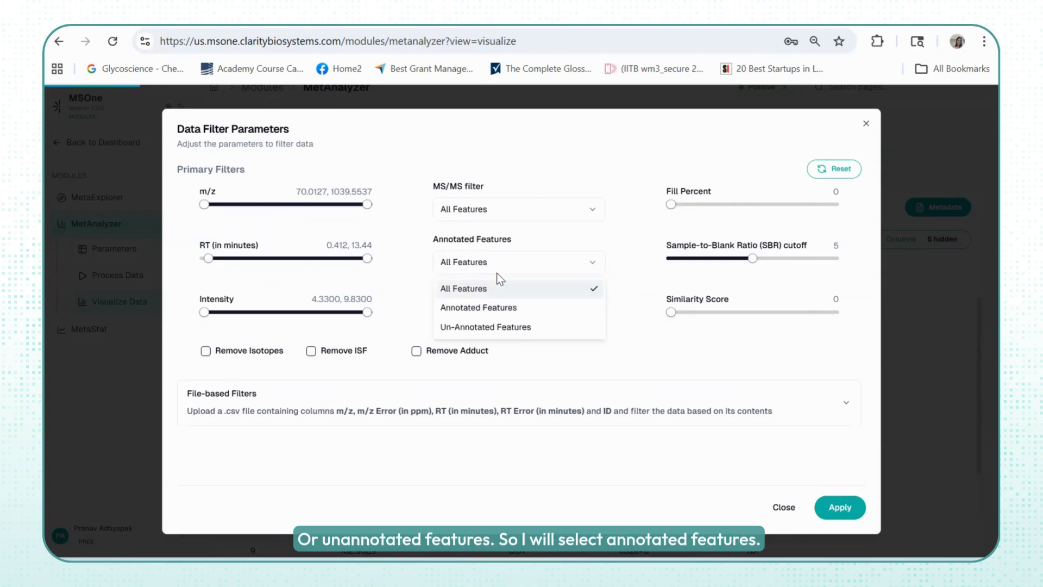
left_click(516, 310)
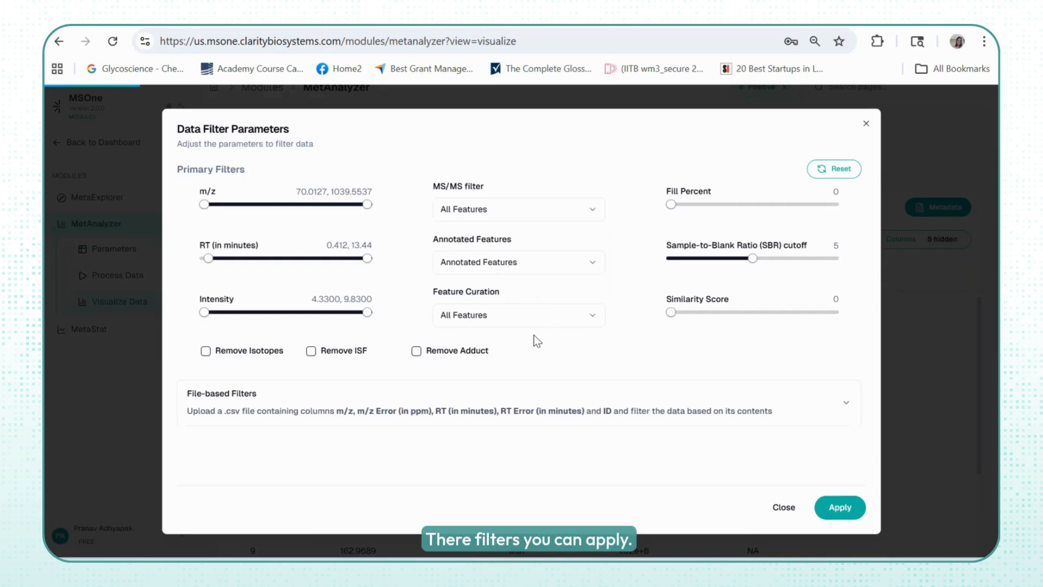
Step: Review the CSV file-based filter modes and apply the data filter parameters to the feature table
left_click(545, 394)
scroll(628, 341, "down", 3)
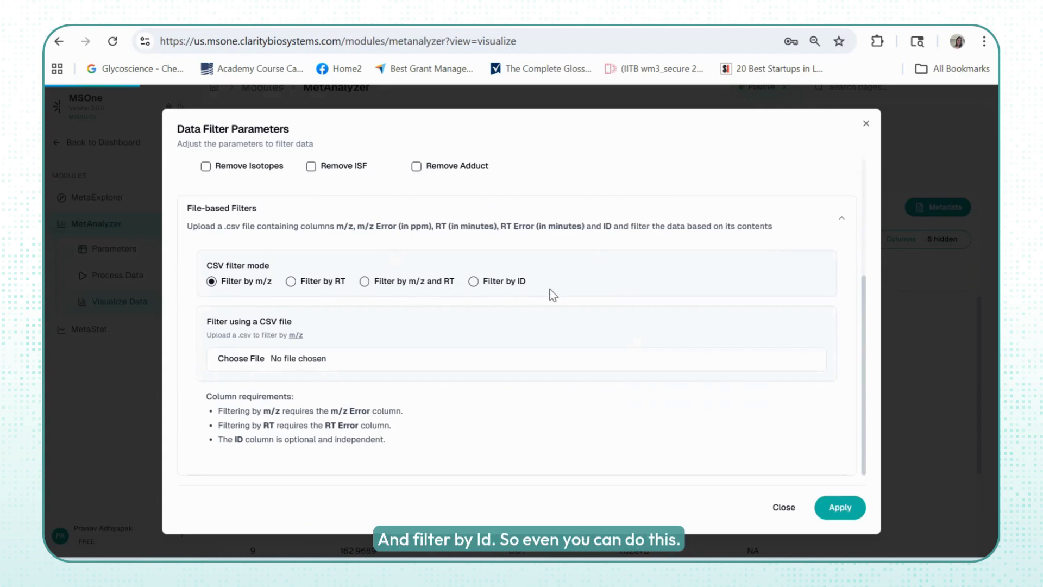
scroll(543, 298, "up", 2)
scroll(305, 345, "down", 2)
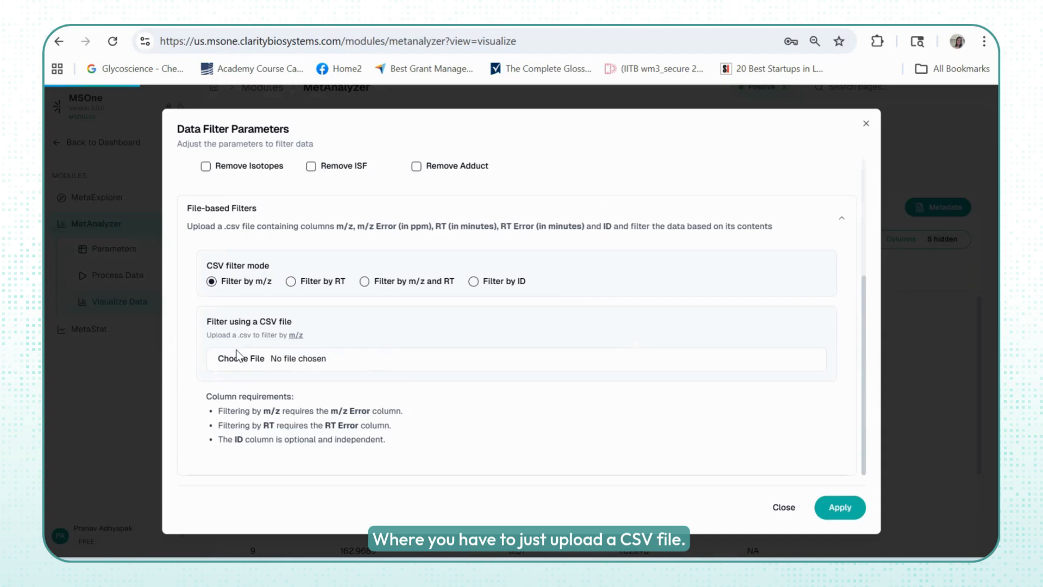
left_click(842, 508)
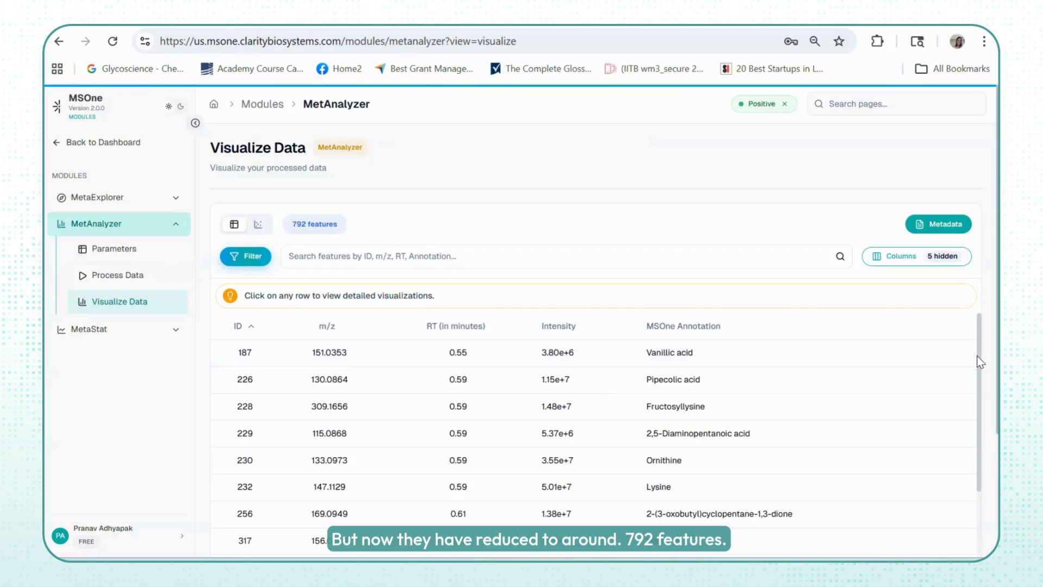
Step: Examine the filtered feature table and its MSOne annotations to find a metabolite for closer inspection
scroll(977, 351, "down", 1)
scroll(977, 351, "up", 1)
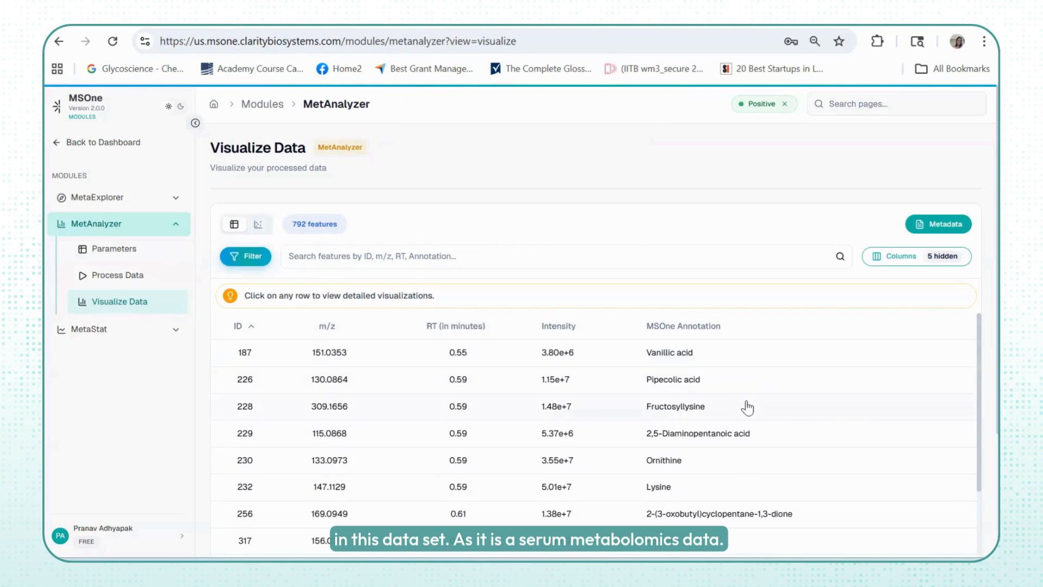
scroll(803, 413, "down", 1)
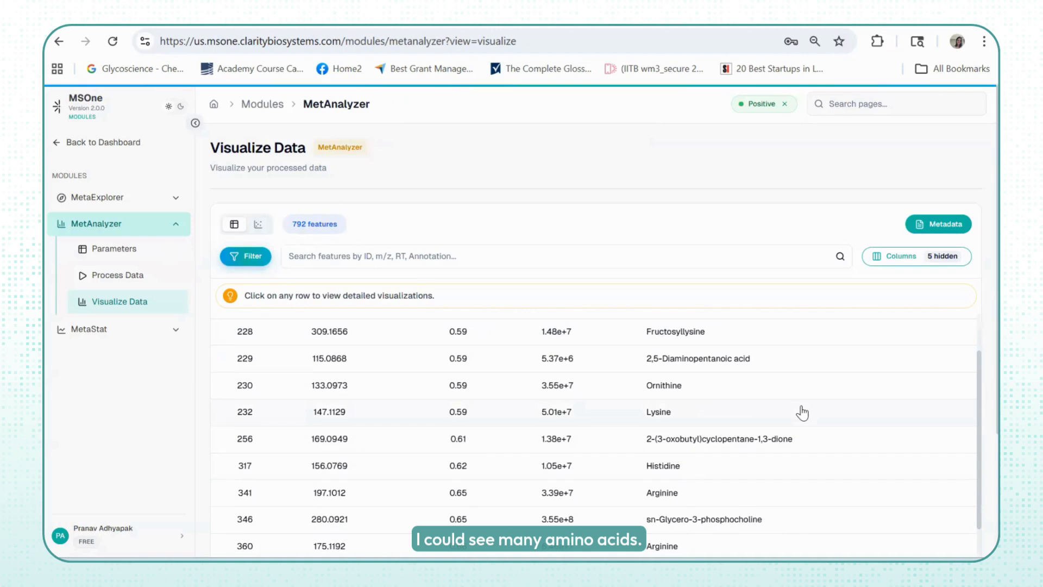
scroll(803, 413, "down", 2)
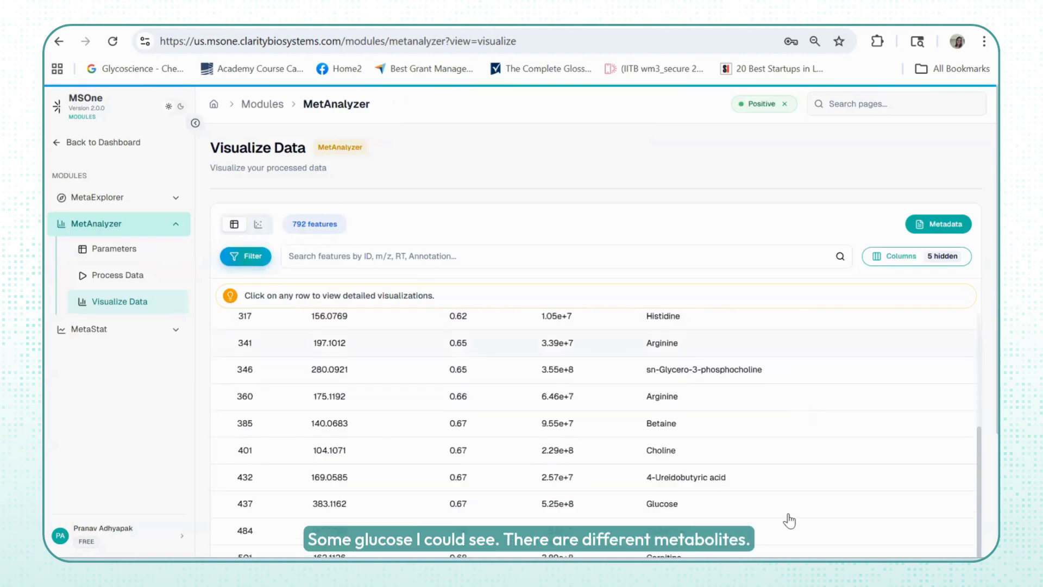
scroll(789, 520, "down", 1)
scroll(787, 520, "up", 1)
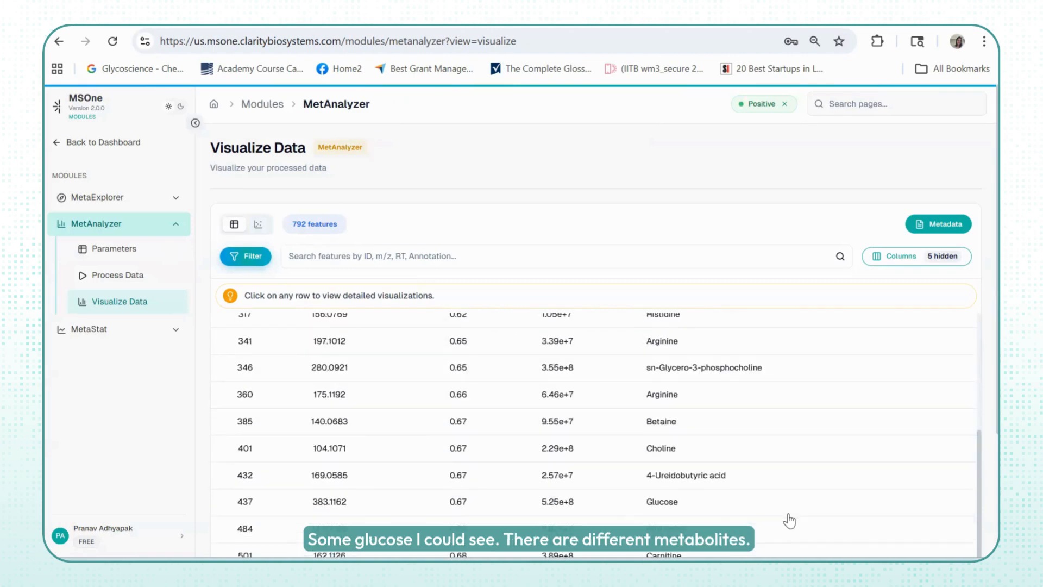
scroll(629, 368, "up", 2)
scroll(629, 368, "down", 3)
scroll(962, 456, "down", 1)
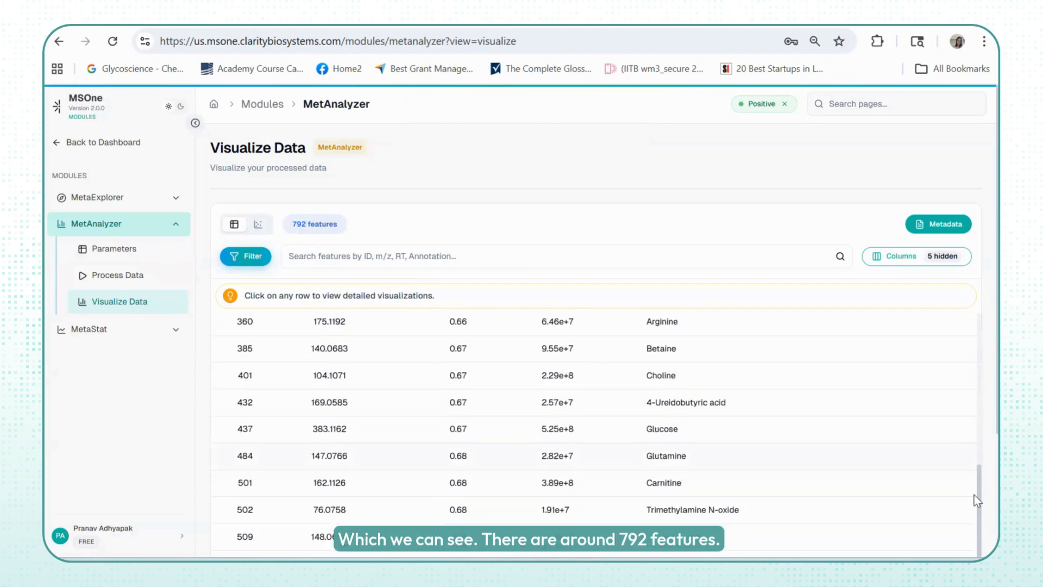
scroll(974, 514, "down", 1)
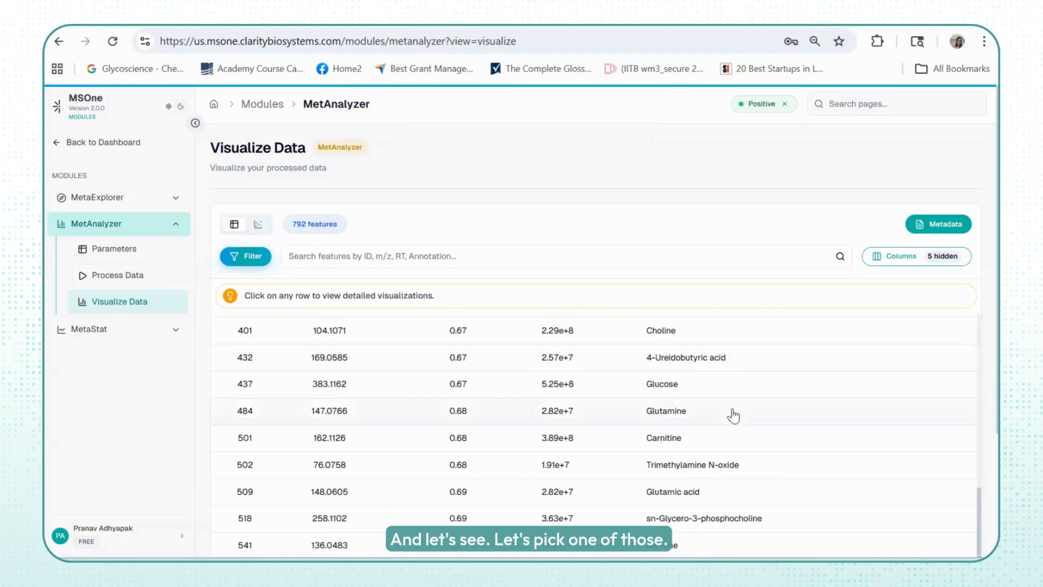
scroll(734, 416, "up", 4)
scroll(734, 416, "up", 3)
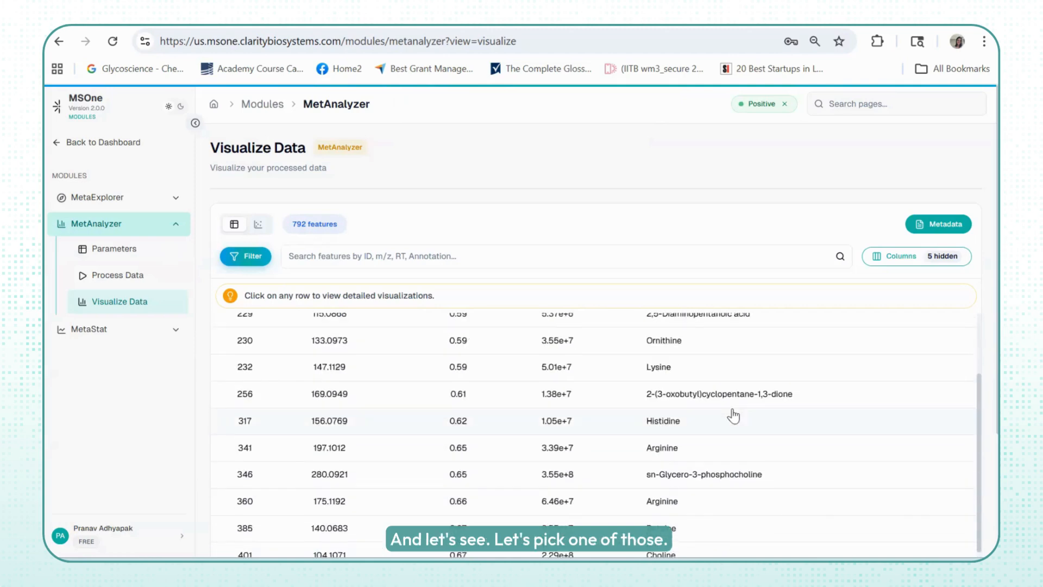
Step: Open the XIC plot of the ornithine feature and fit the plot to its panel
left_click(732, 414)
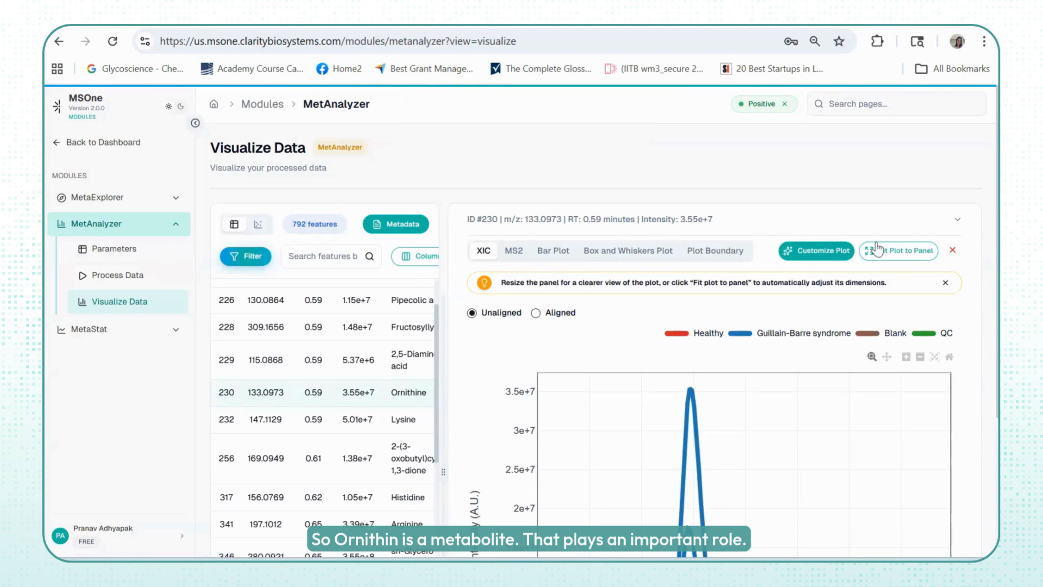
left_click(897, 253)
scroll(974, 331, "down", 1)
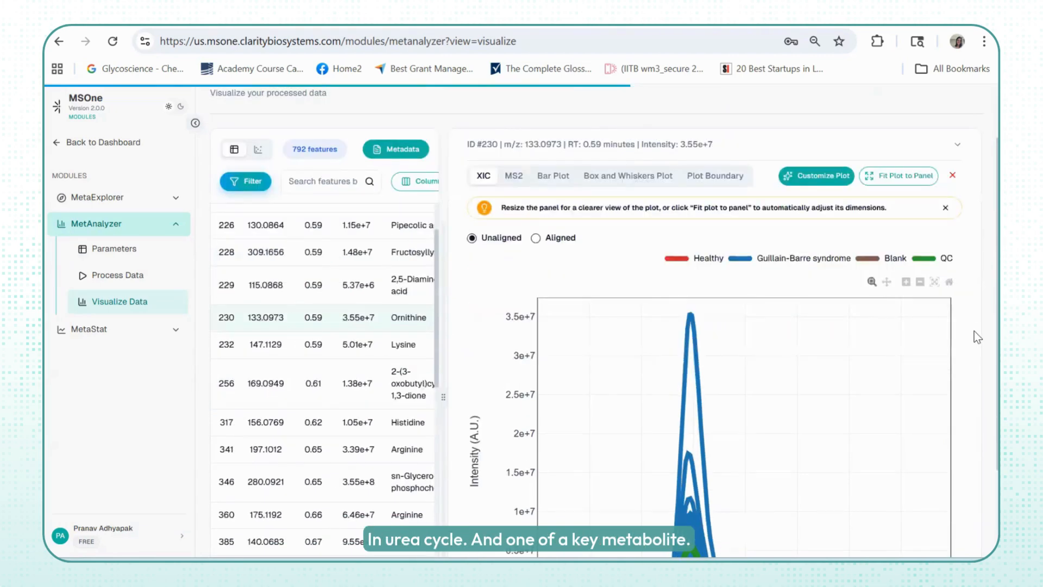
Step: Hide the Blank, Guillain-Barre syndrome and Healthy traces in the unaligned ornithine XIC plot and inspect the QC peak
scroll(980, 252, "up", 1)
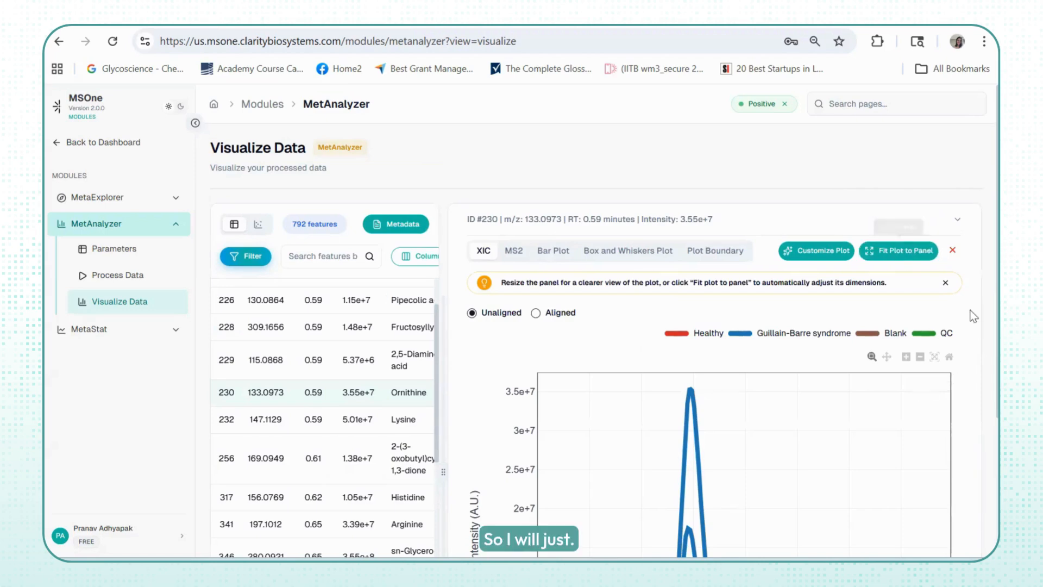
left_click_drag(977, 326, 977, 347)
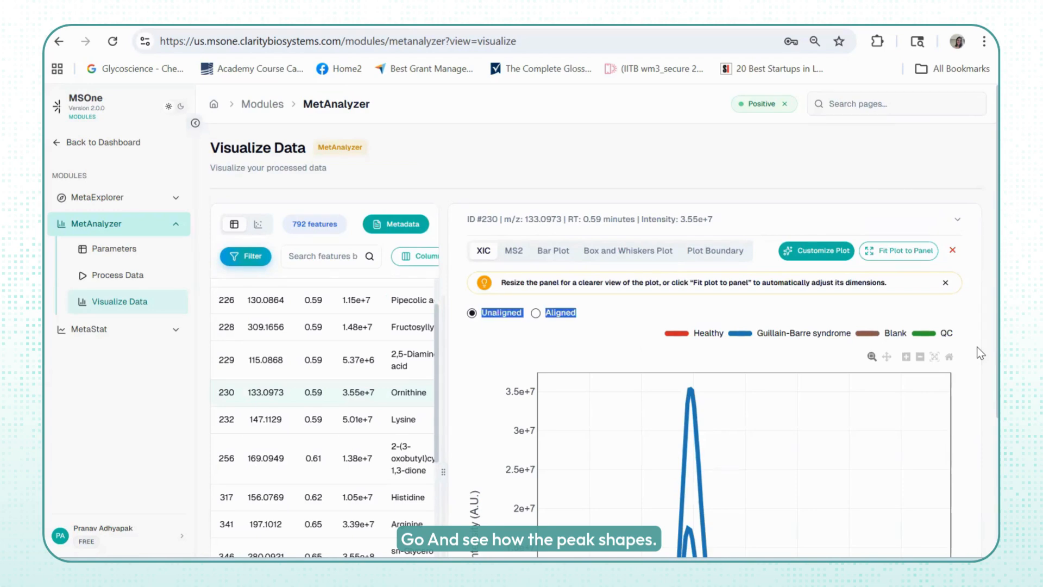
scroll(977, 347, "down", 3)
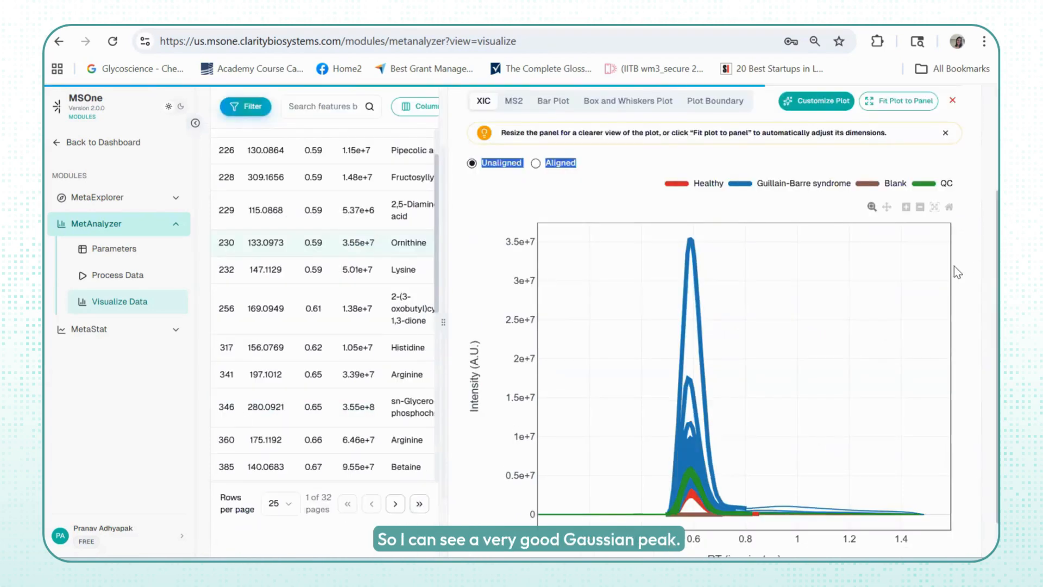
left_click(980, 402)
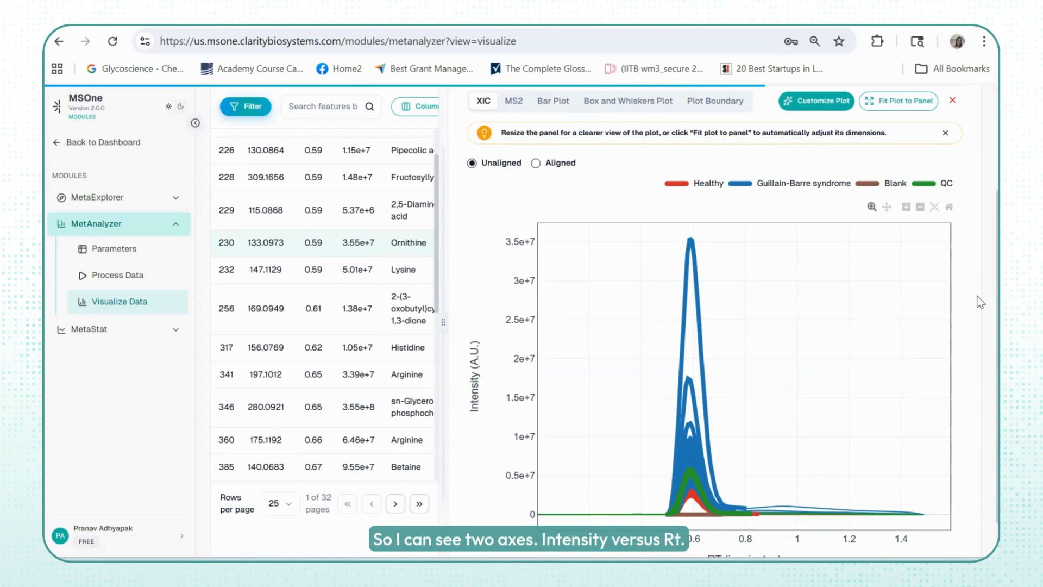
scroll(977, 341, "down", 1)
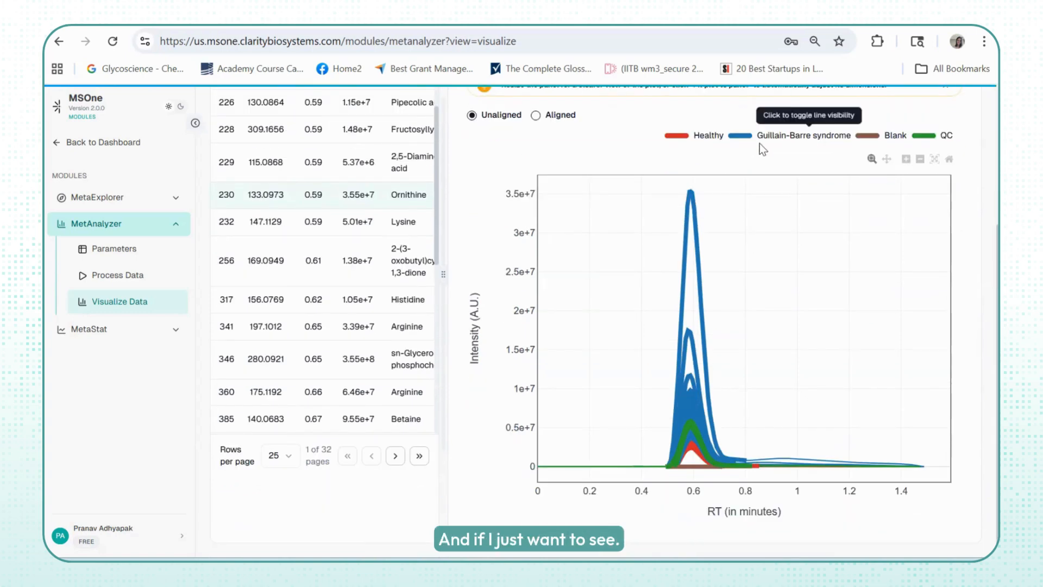
left_click(868, 136)
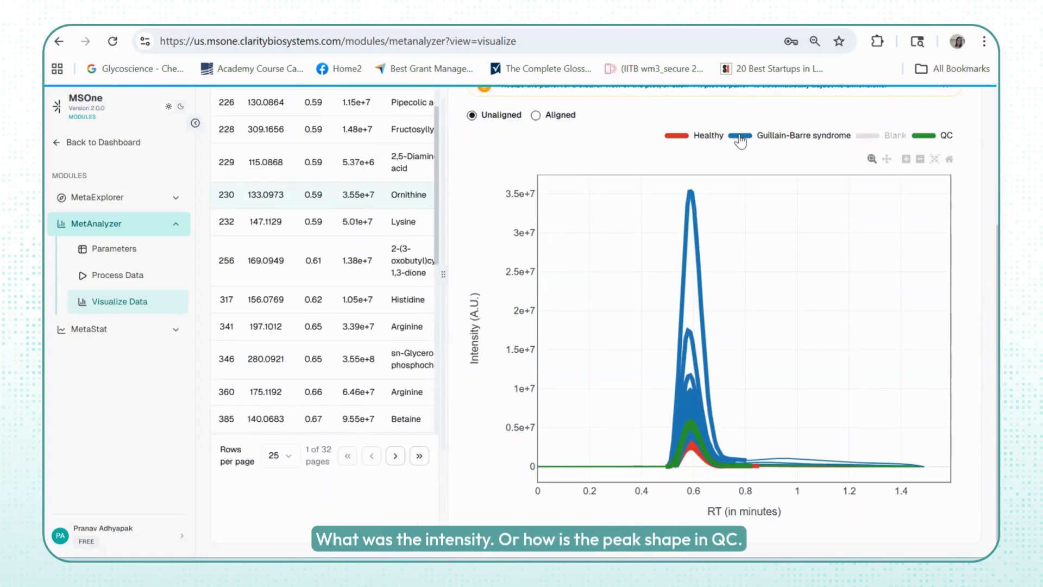
left_click(740, 137)
left_click(678, 137)
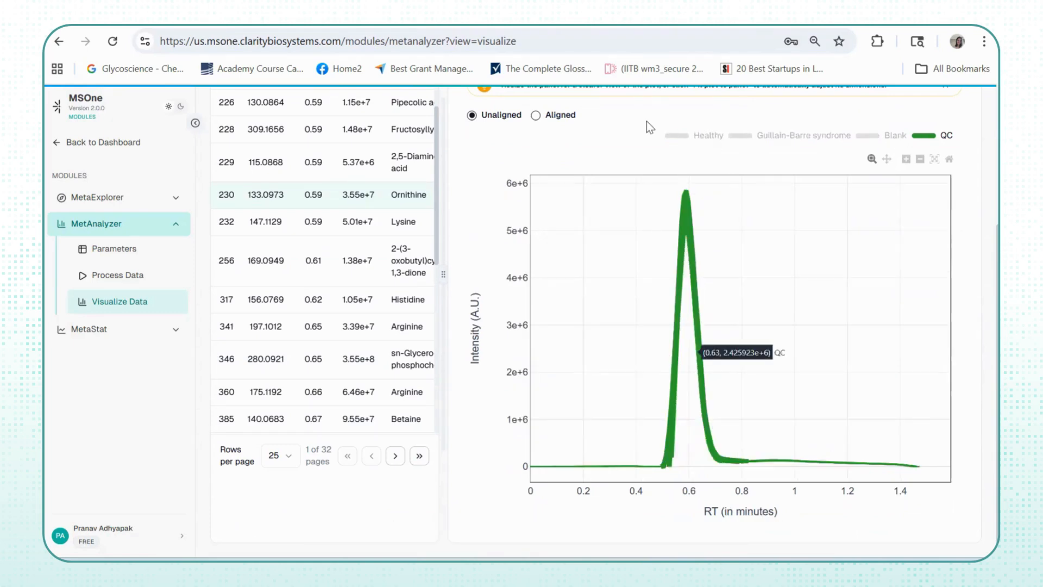
mouse_move(688, 196)
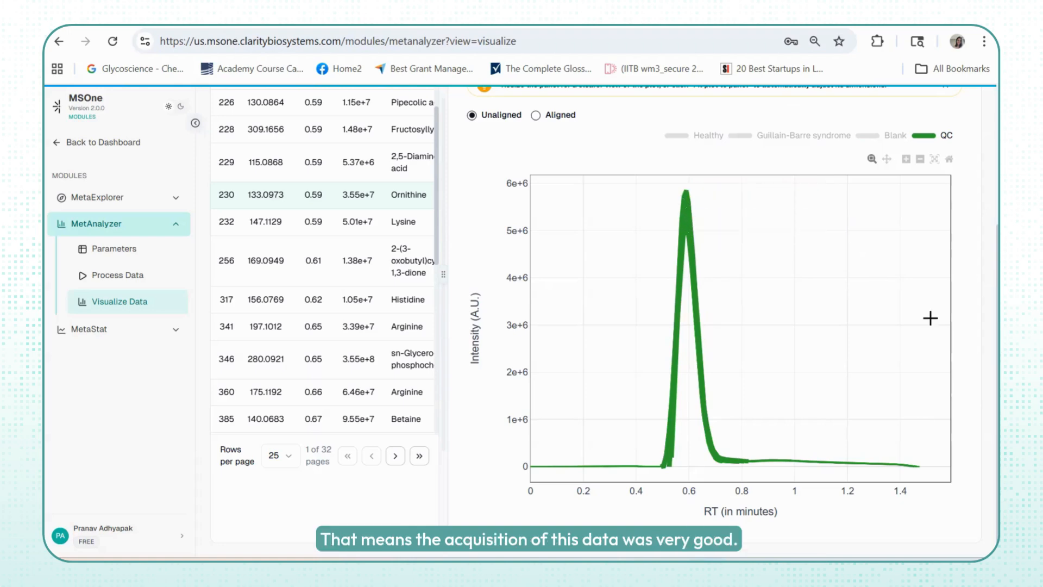
Step: Show the Healthy and Guillain-Barre syndrome traces alongside QC in the XIC plot and fit the plot to its panel
scroll(836, 276, "up", 3)
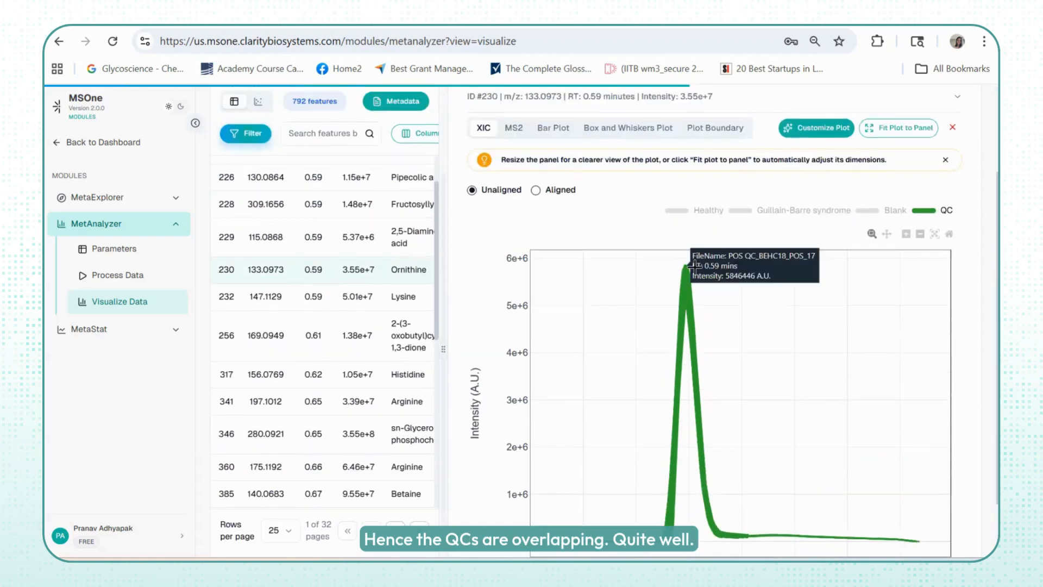
scroll(961, 333, "down", 3)
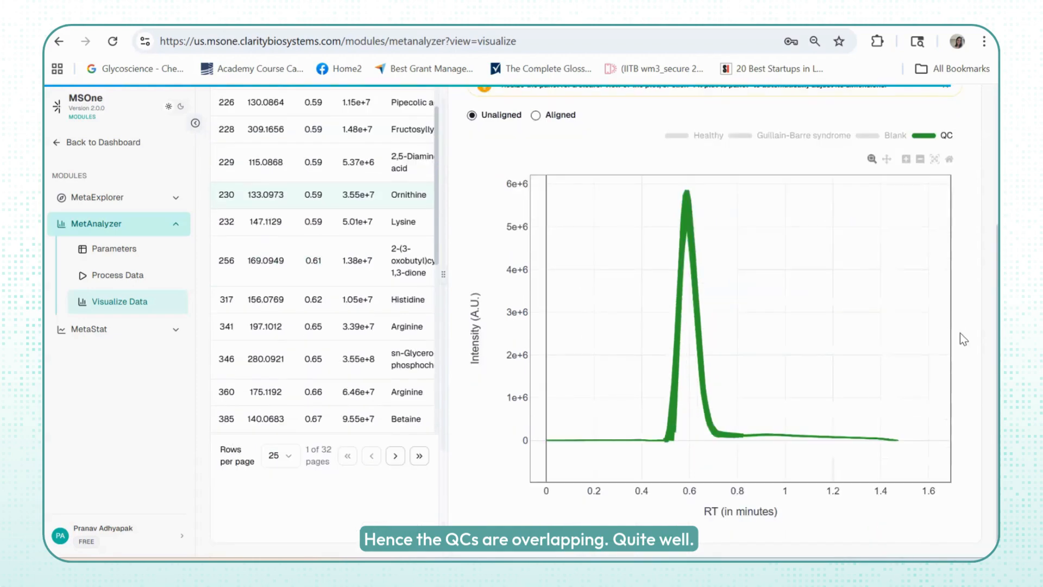
scroll(960, 332, "up", 2)
scroll(961, 333, "down", 3)
scroll(961, 333, "up", 4)
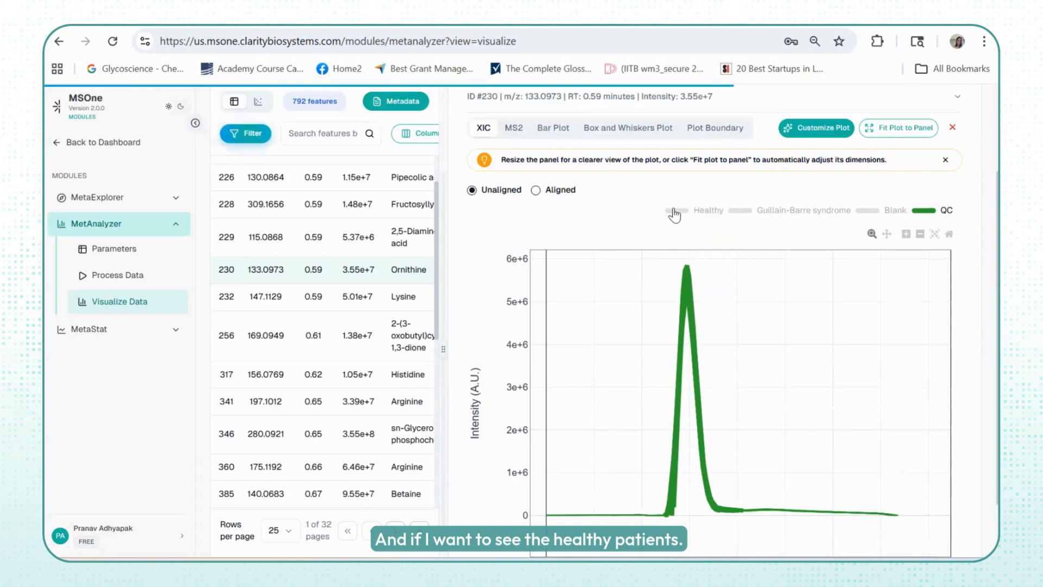
left_click(689, 212)
scroll(911, 296, "down", 3)
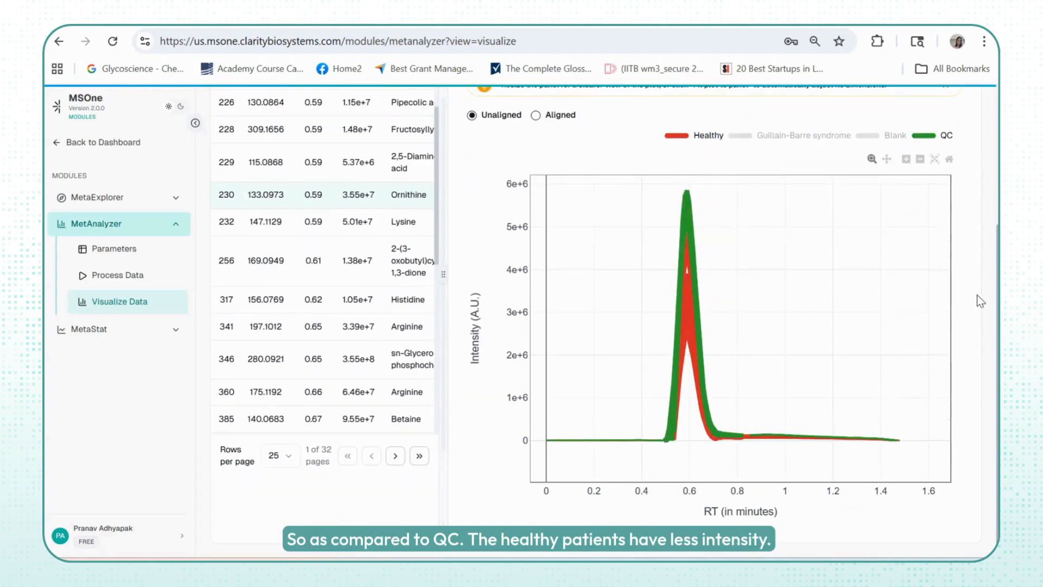
left_click(769, 144)
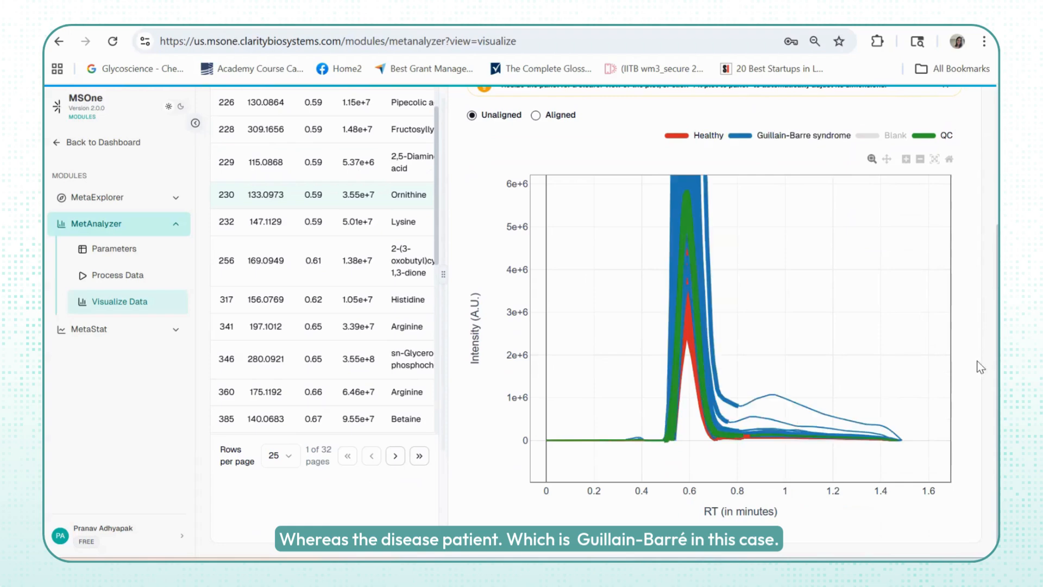
scroll(977, 361, "up", 3)
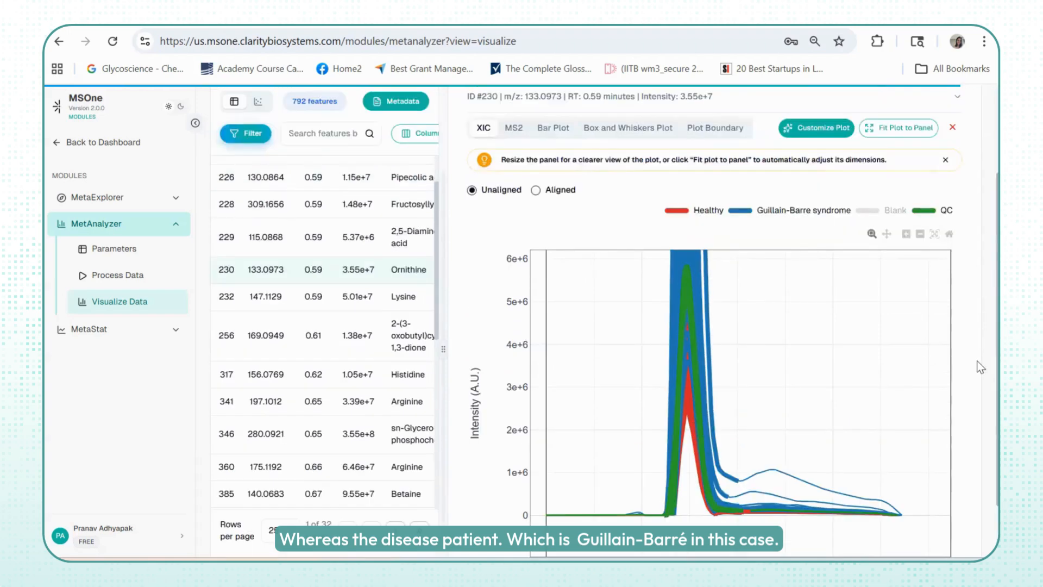
left_click(896, 128)
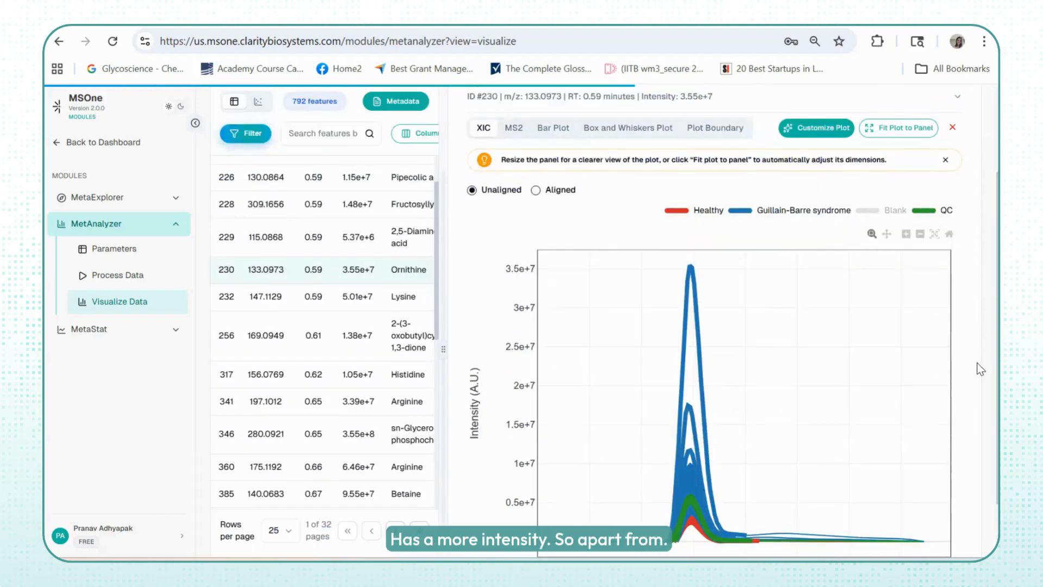
Step: Compare the group peaks in the unaligned ornithine XIC and switch the plot to Aligned
scroll(978, 370, "down", 3)
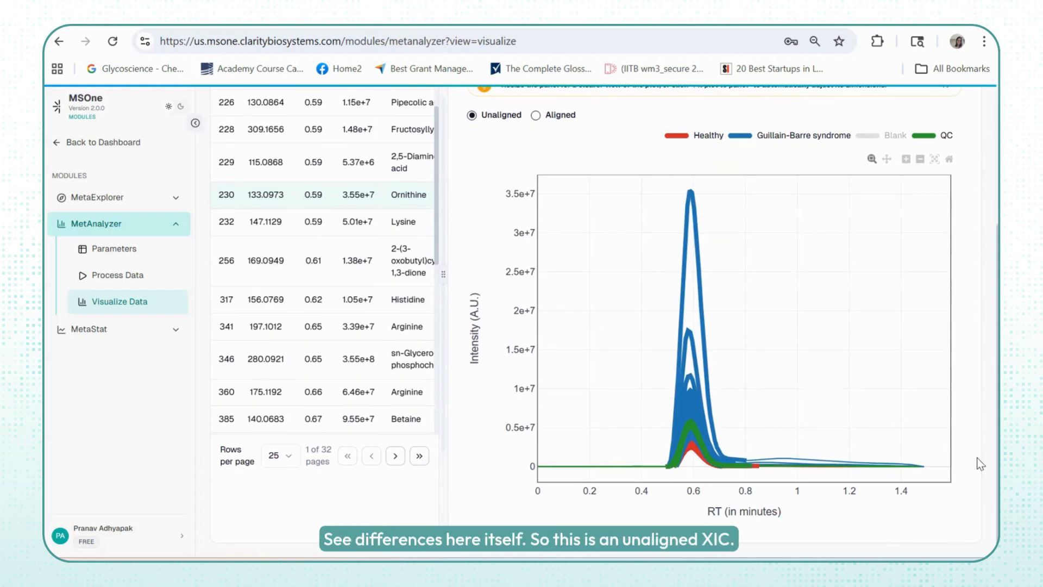
scroll(972, 455, "up", 3)
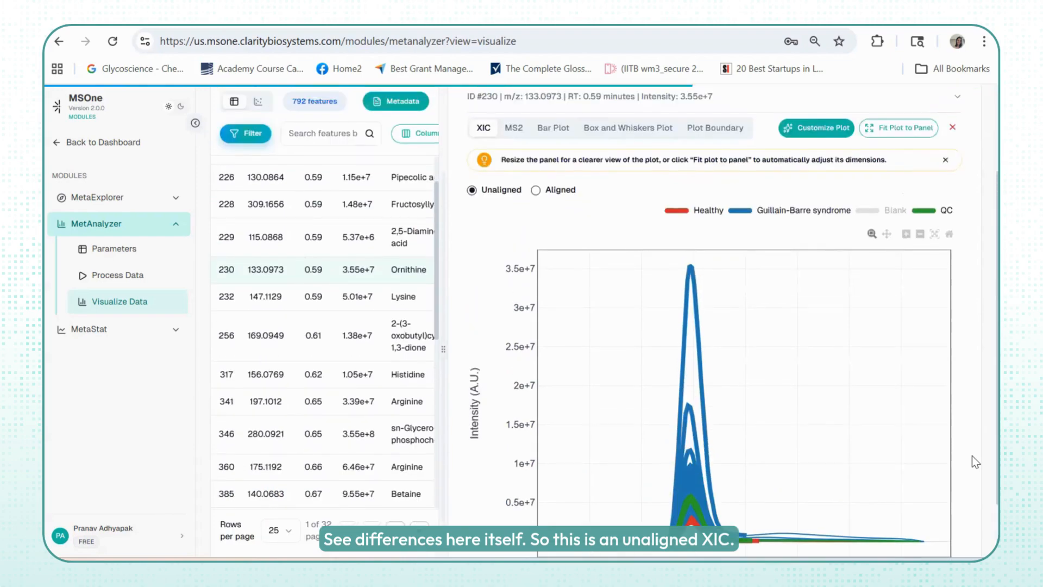
scroll(972, 455, "down", 3)
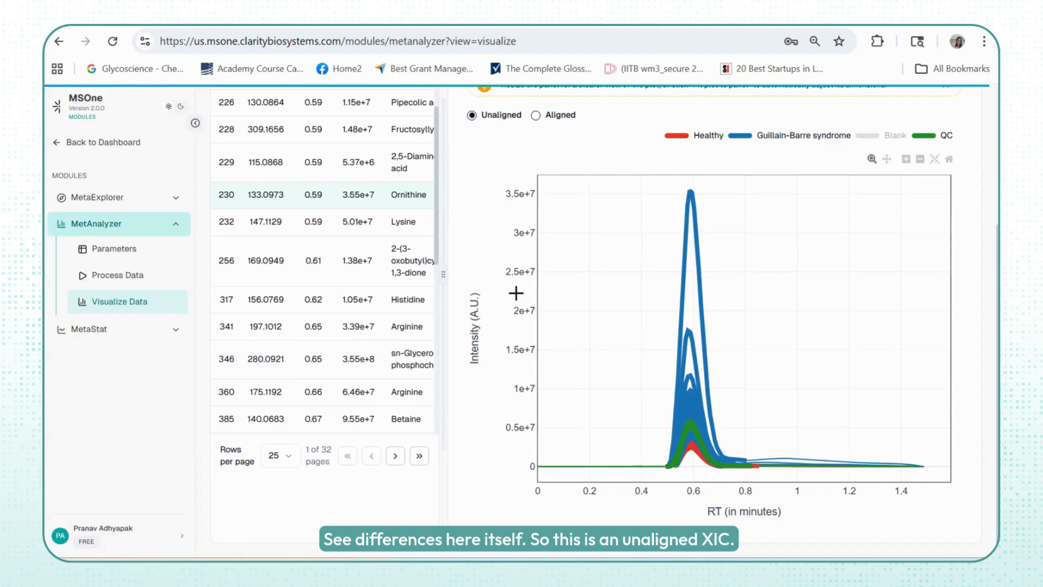
left_click(549, 116)
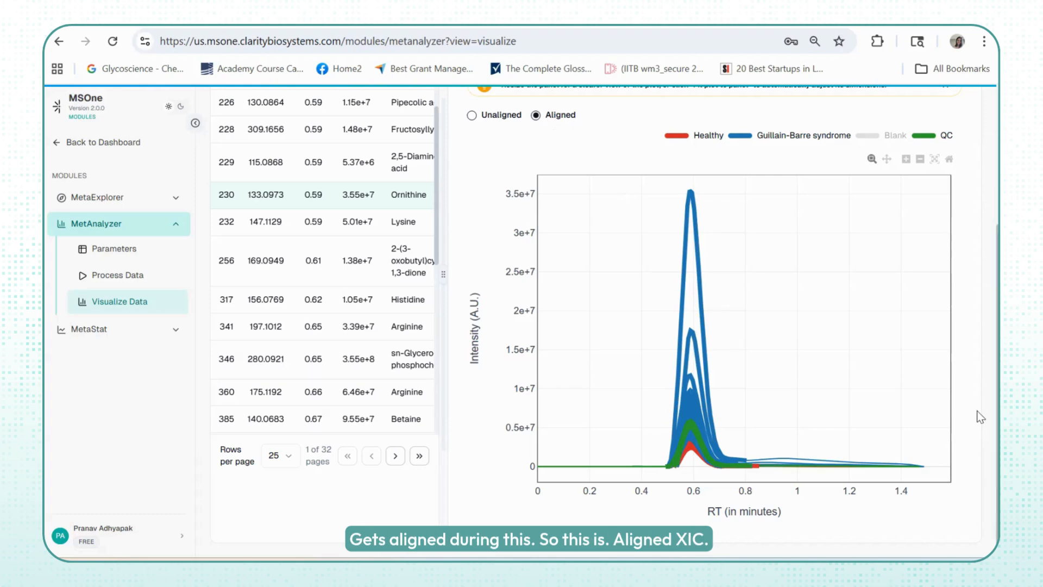
Step: Show the Blank trace in the aligned XIC plot and check its intensity at the ornithine peak
scroll(969, 410, "up", 2)
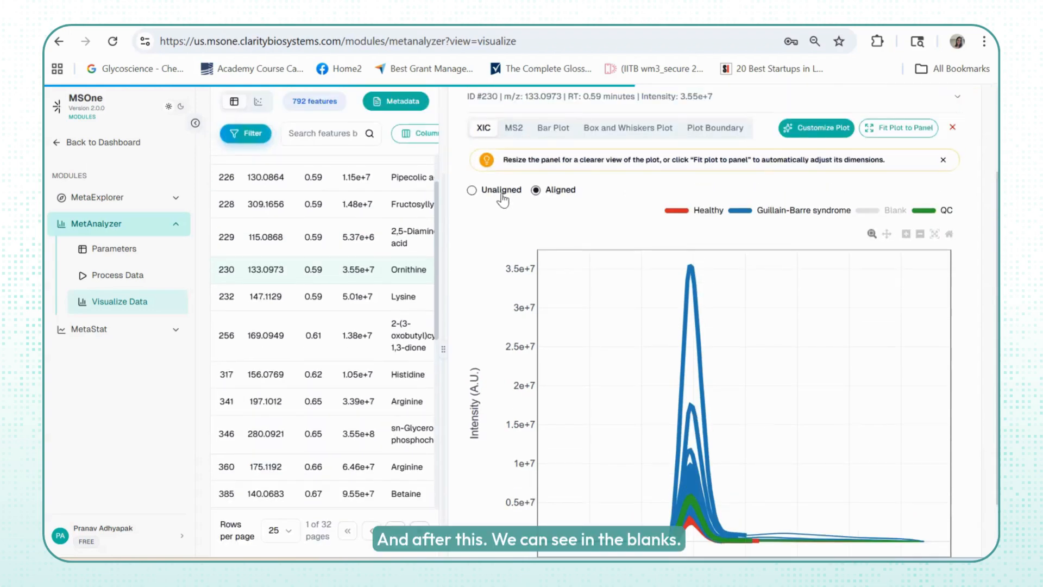
left_click(875, 214)
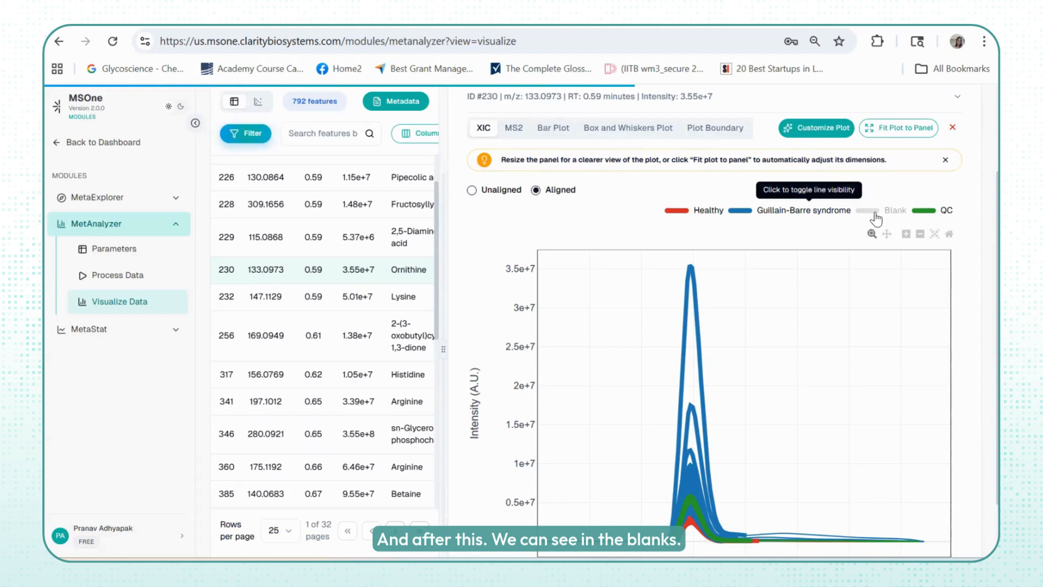
scroll(958, 333, "down", 2)
mouse_move(694, 462)
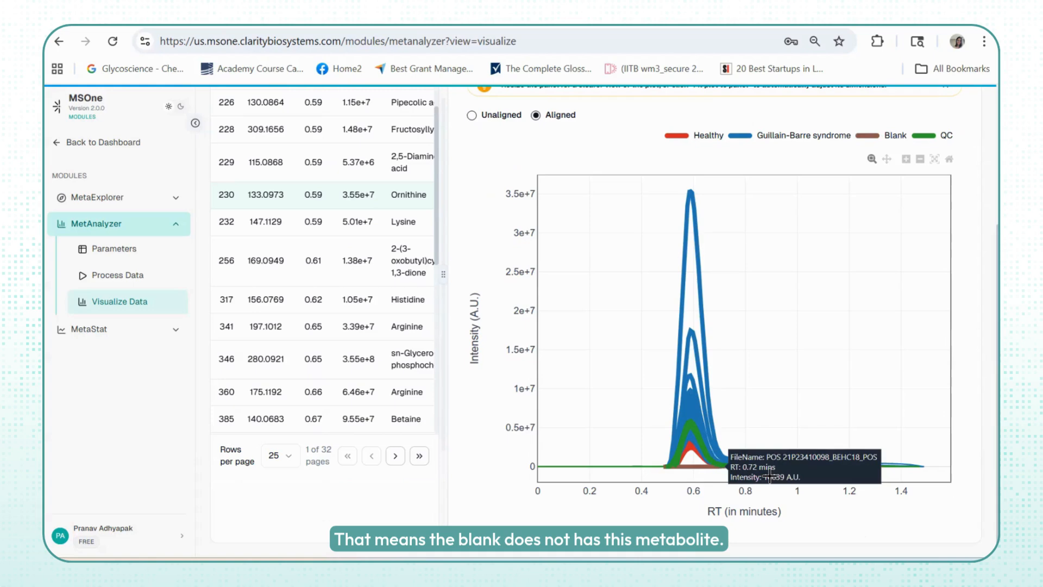
Step: Open the MS2 plot of the ornithine feature and view its experimental and reference spectra for Annotation 1
scroll(977, 434, "up", 2)
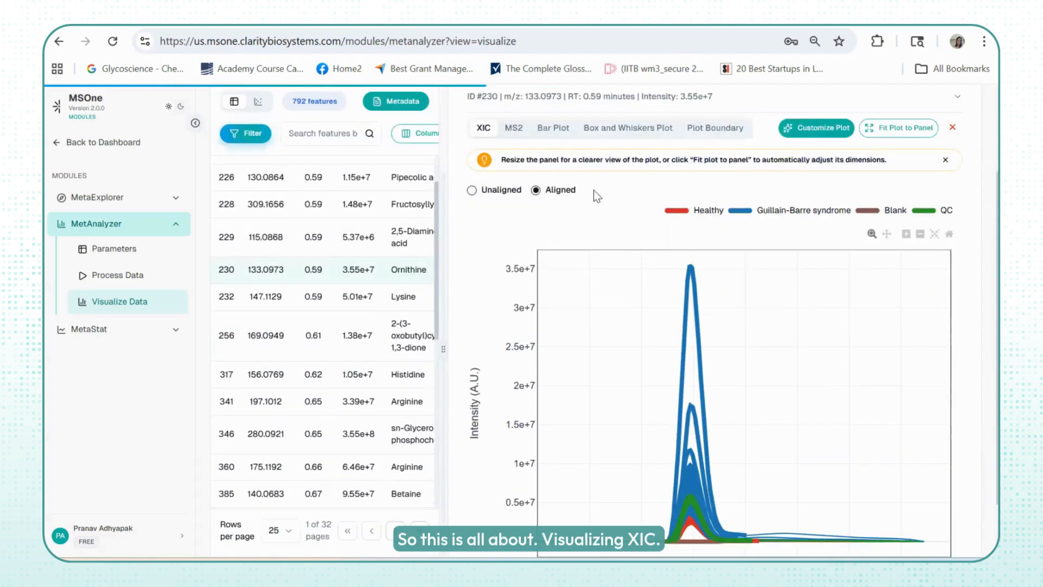
left_click(513, 133)
scroll(837, 268, "down", 2)
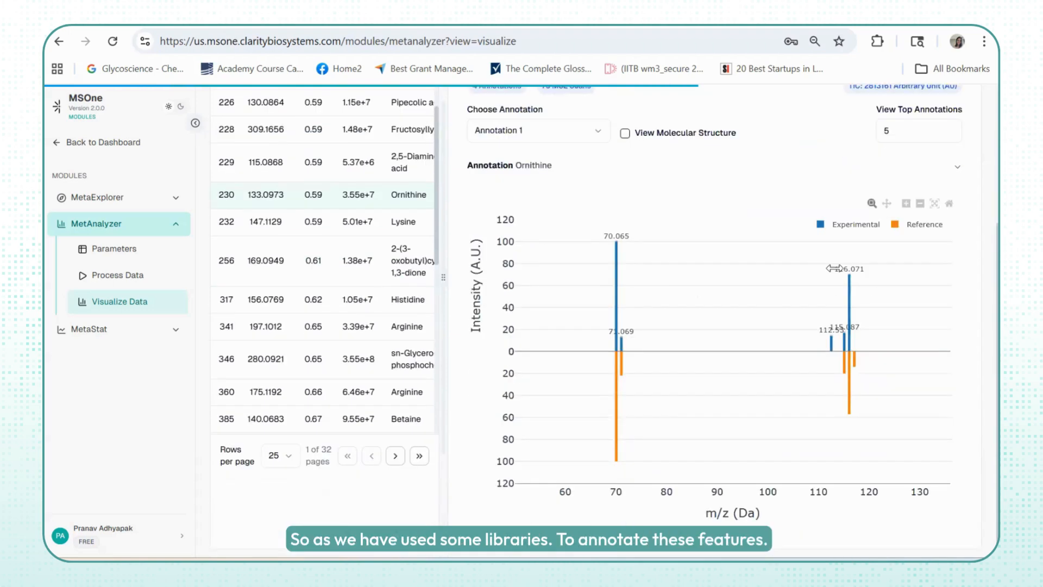
scroll(835, 268, "up", 1)
scroll(978, 346, "down", 1)
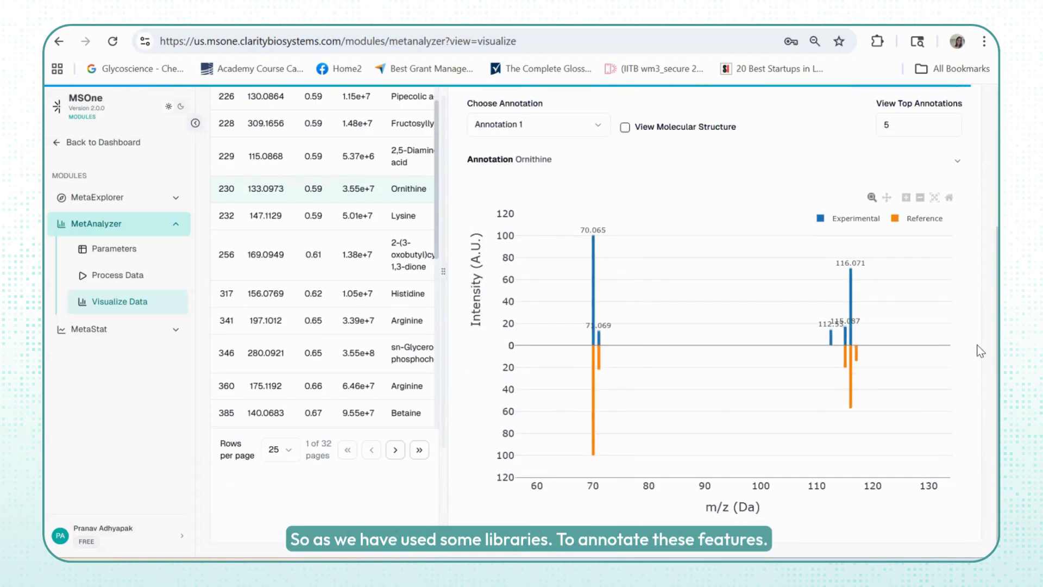
Step: View Annotation 2 in the MS2 plot, switch to Annotation 3, and compare its reference spectrum with the experimental one
scroll(977, 346, "up", 2)
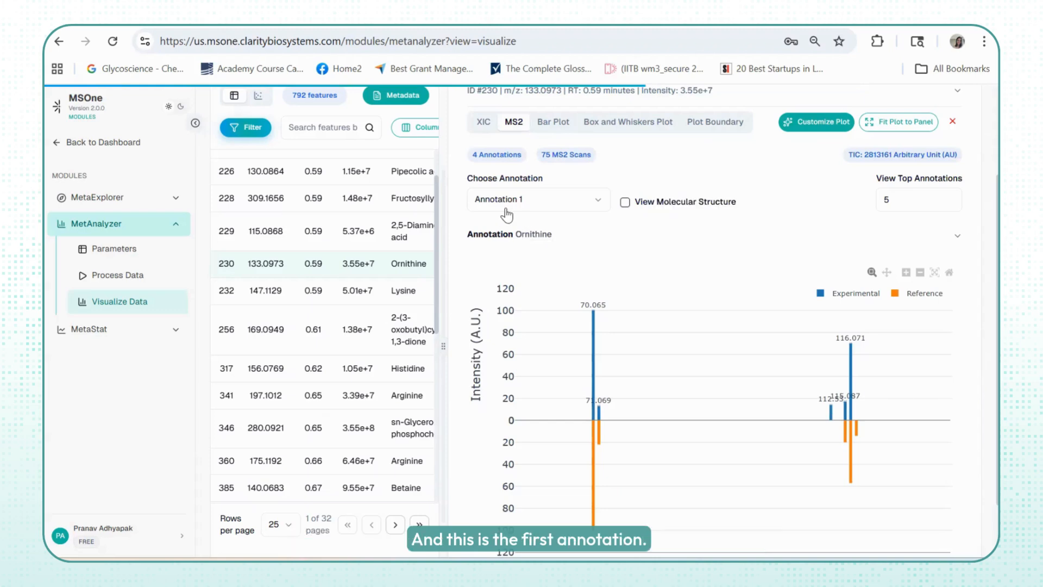
left_click(537, 201)
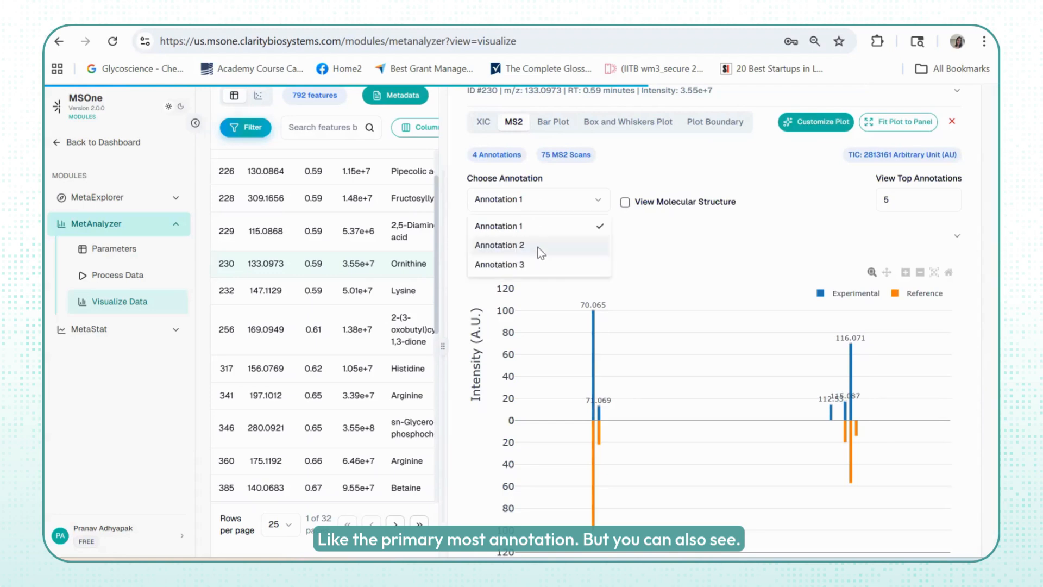
left_click(545, 208)
left_click(542, 209)
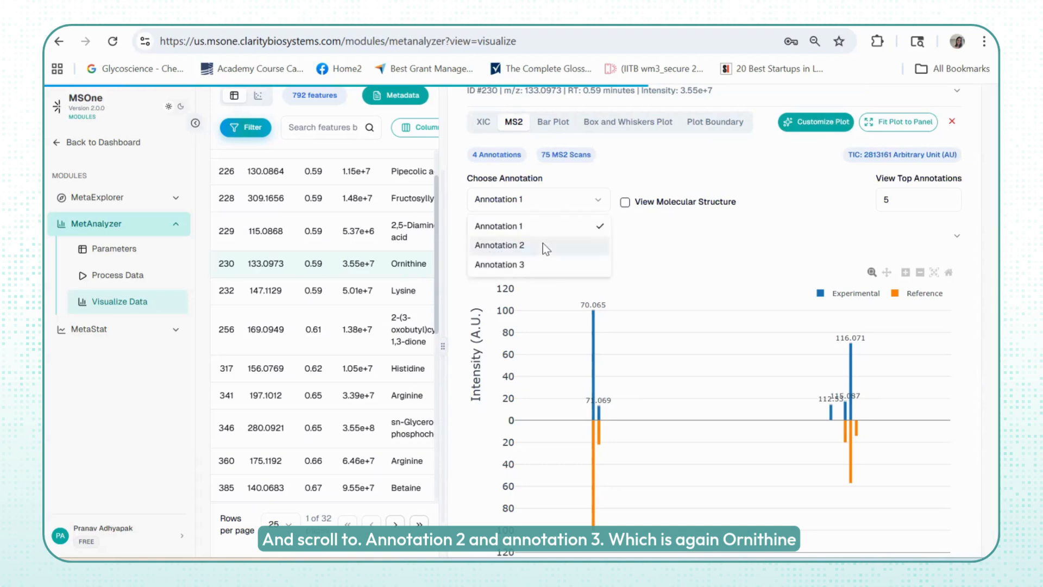
left_click(543, 244)
left_click(549, 201)
left_click(550, 261)
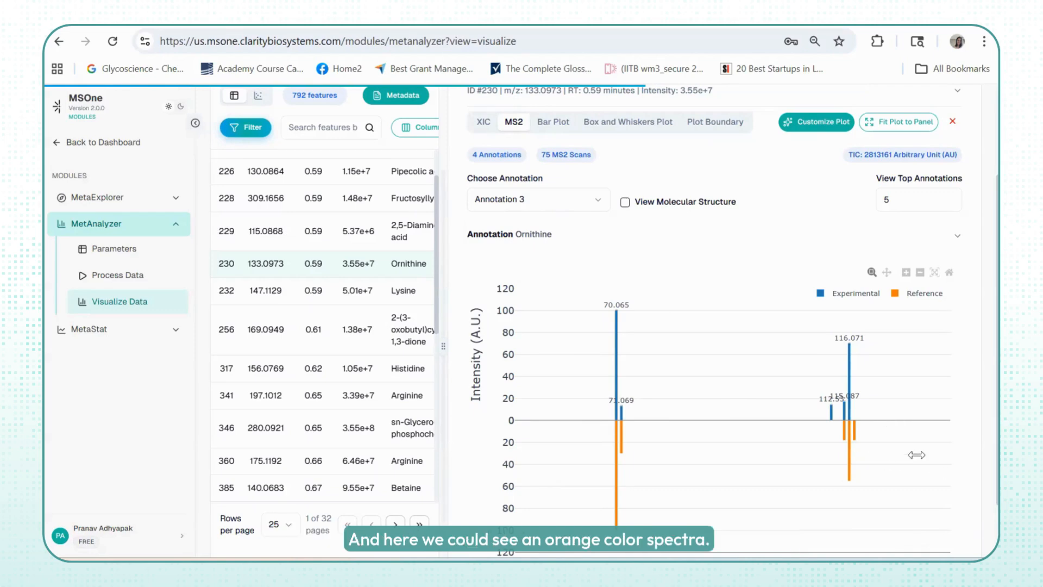
scroll(917, 455, "down", 2)
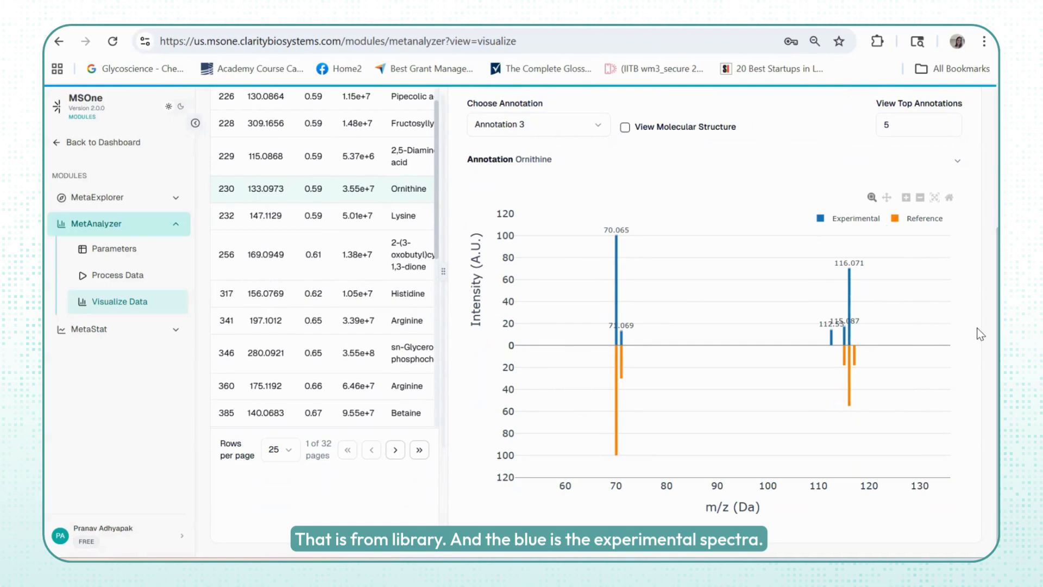
scroll(977, 327, "up", 2)
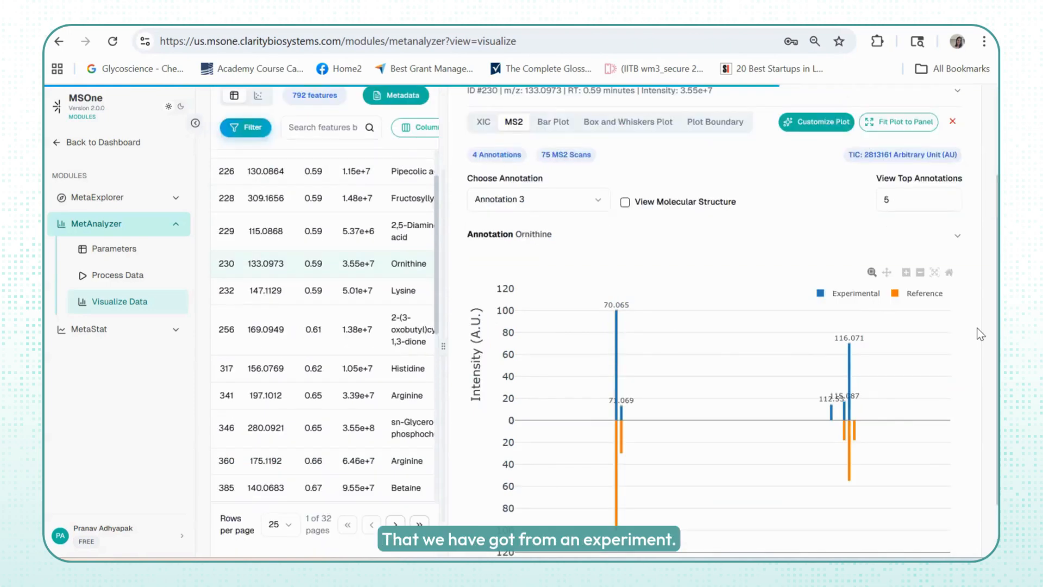
Step: Expand the ornithine annotation details and review the formula, adduct, library, similarity score, matched fragments, INCHI and Smiles
left_click(499, 238)
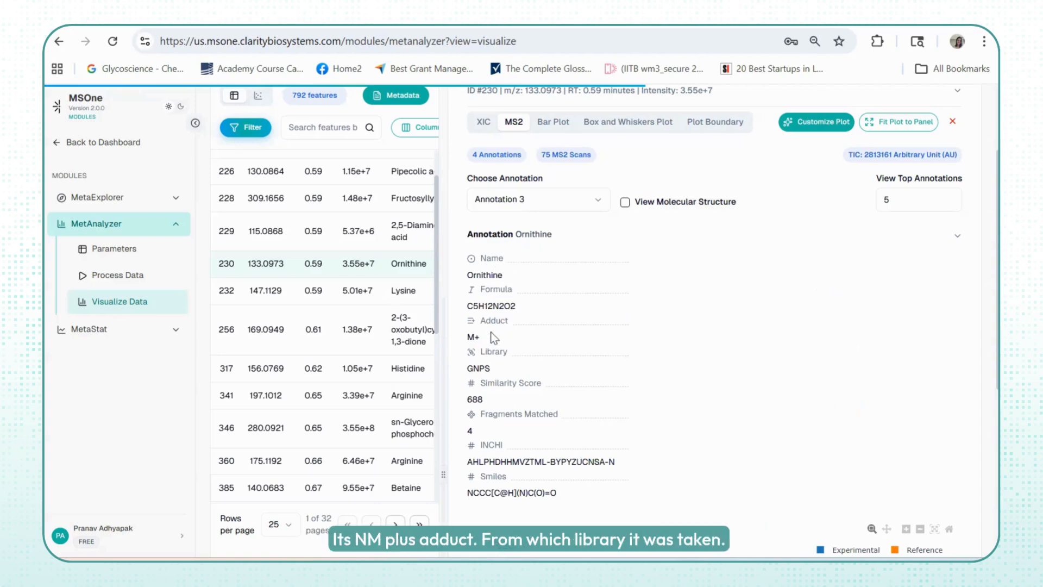
scroll(491, 332, "down", 1)
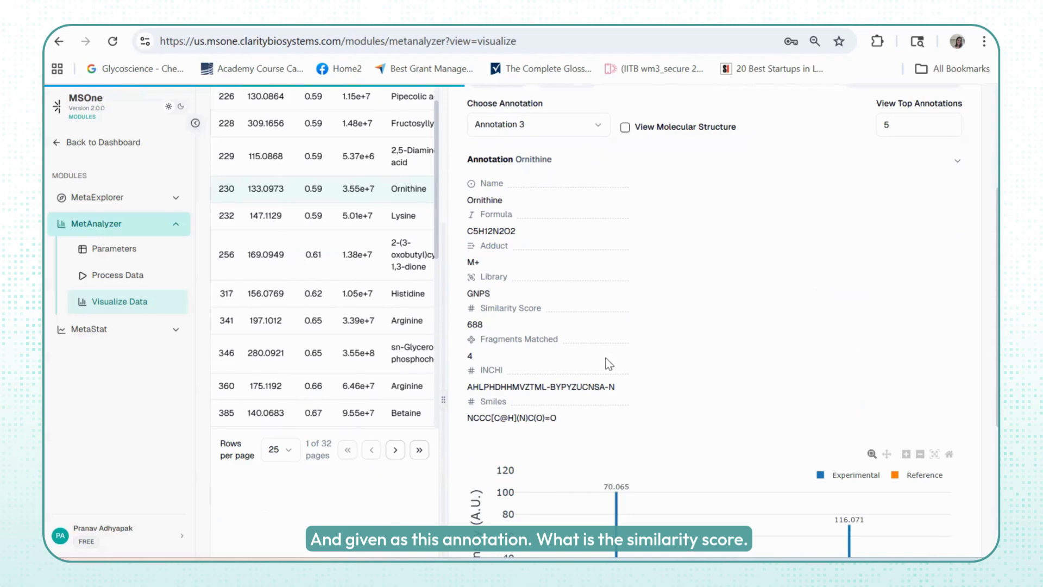
scroll(776, 389, "down", 1)
scroll(869, 434, "down", 1)
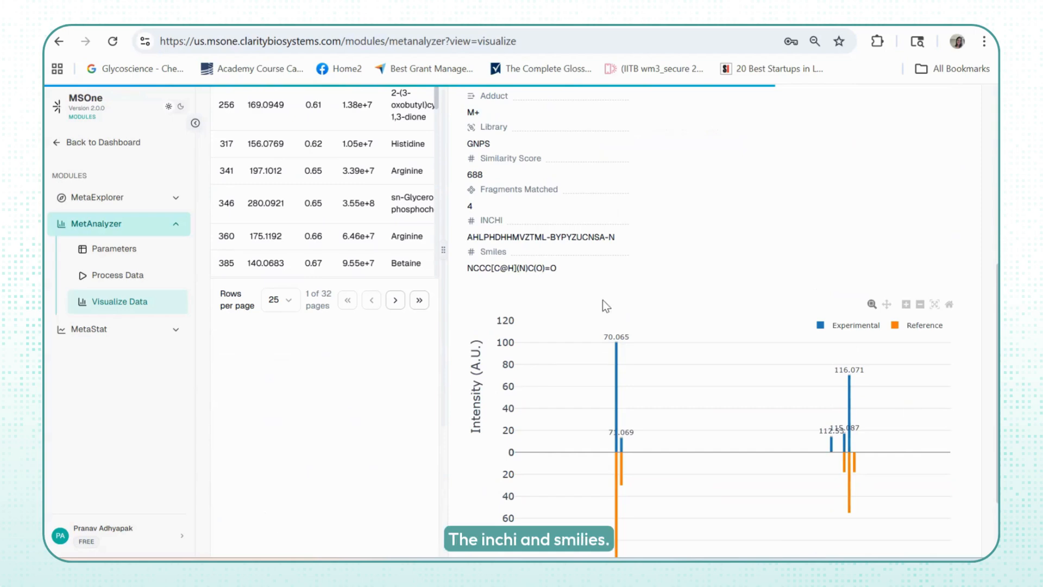
scroll(602, 300, "up", 3)
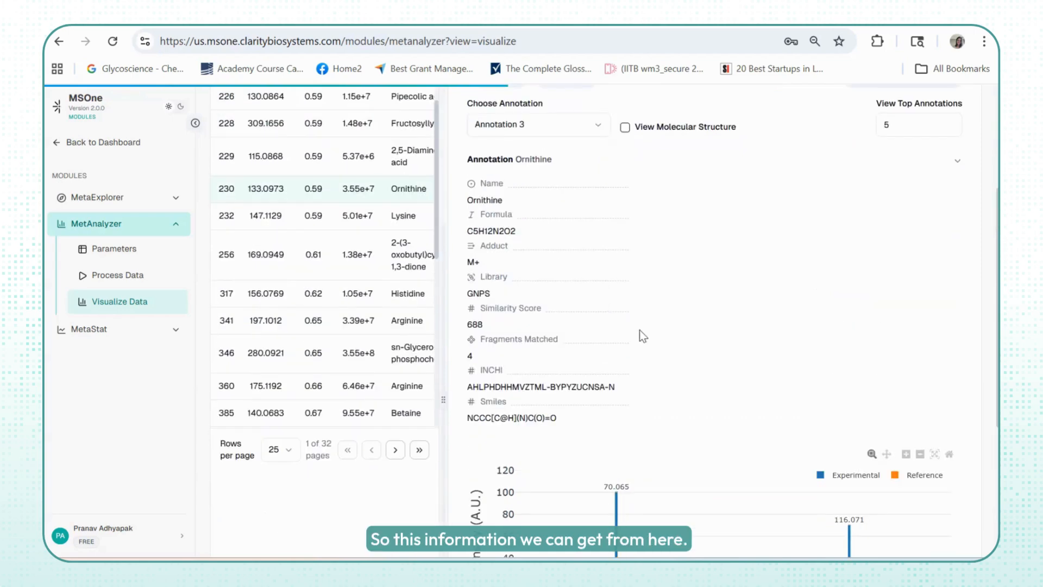
Step: Switch the ornithine MS2 view from Annotation 3 to Annotation 1 and review its annotation details
scroll(762, 255, "down", 1)
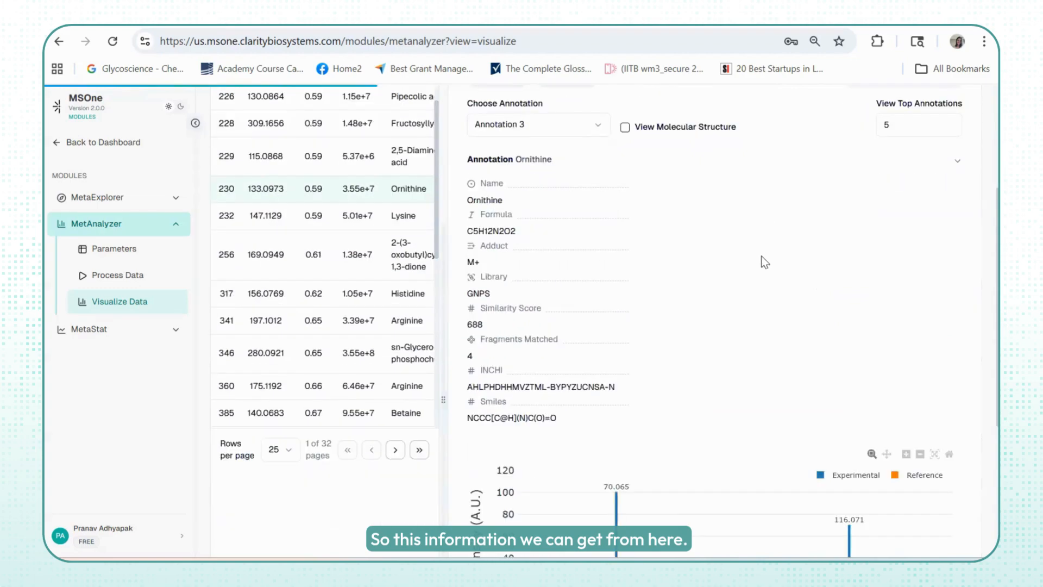
scroll(526, 201, "up", 1)
left_click(526, 198)
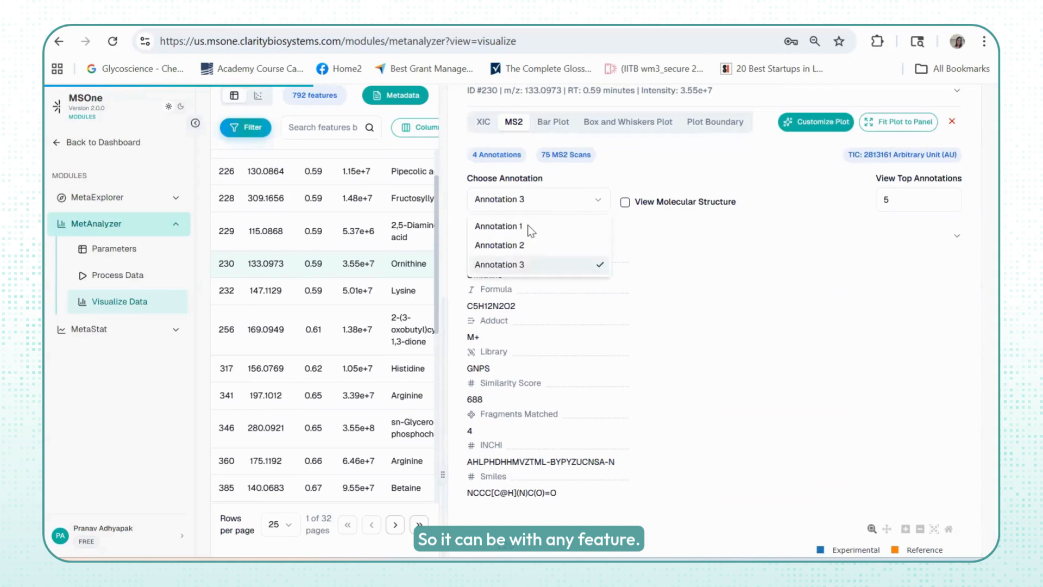
left_click(527, 223)
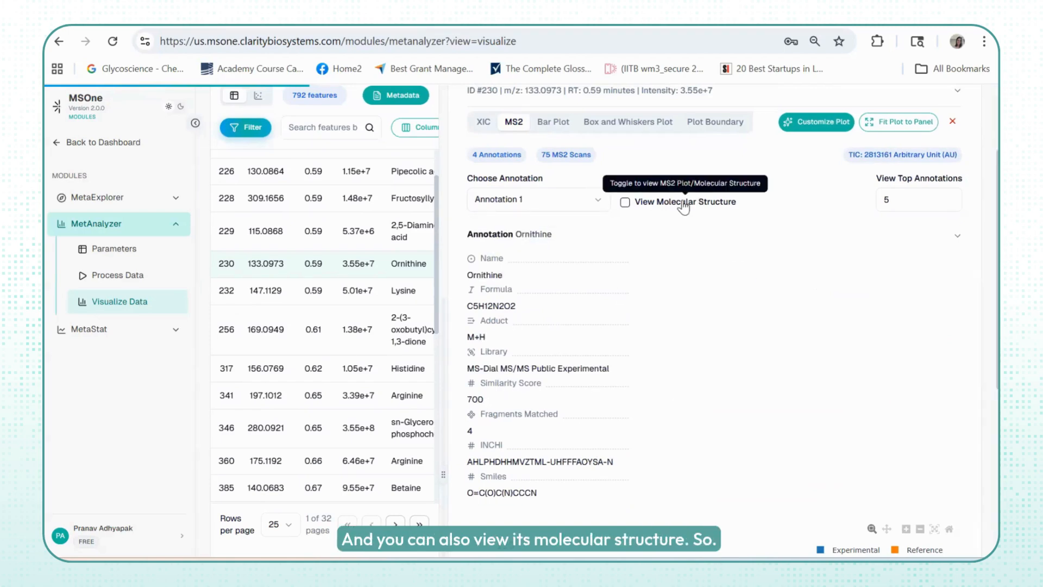
Step: Turn on the molecular structure view for Annotation 1 and display ornithine's structure in 2D
left_click(626, 203)
scroll(934, 391, "down", 3)
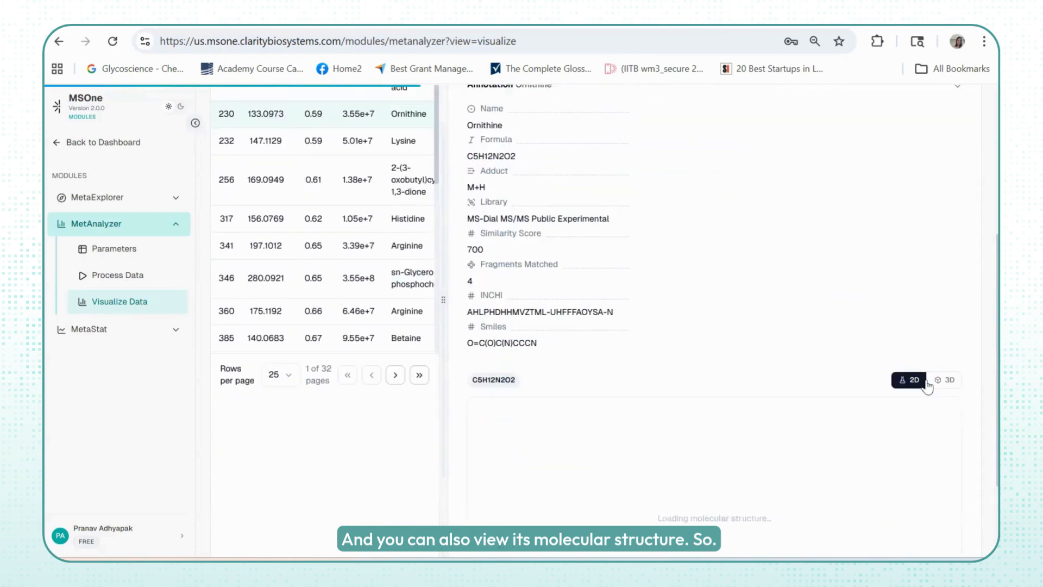
scroll(560, 243, "up", 5)
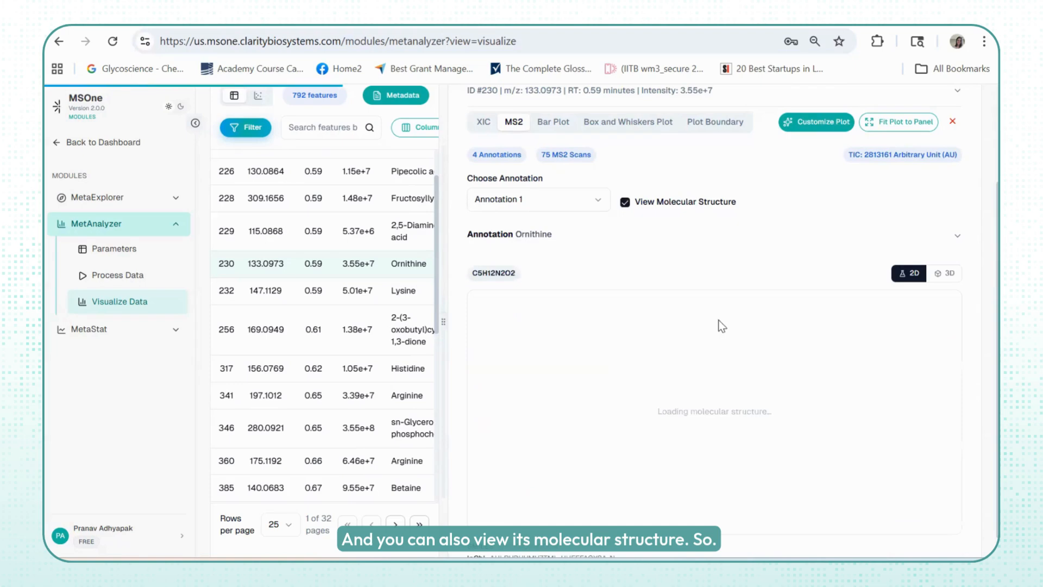
left_click(948, 274)
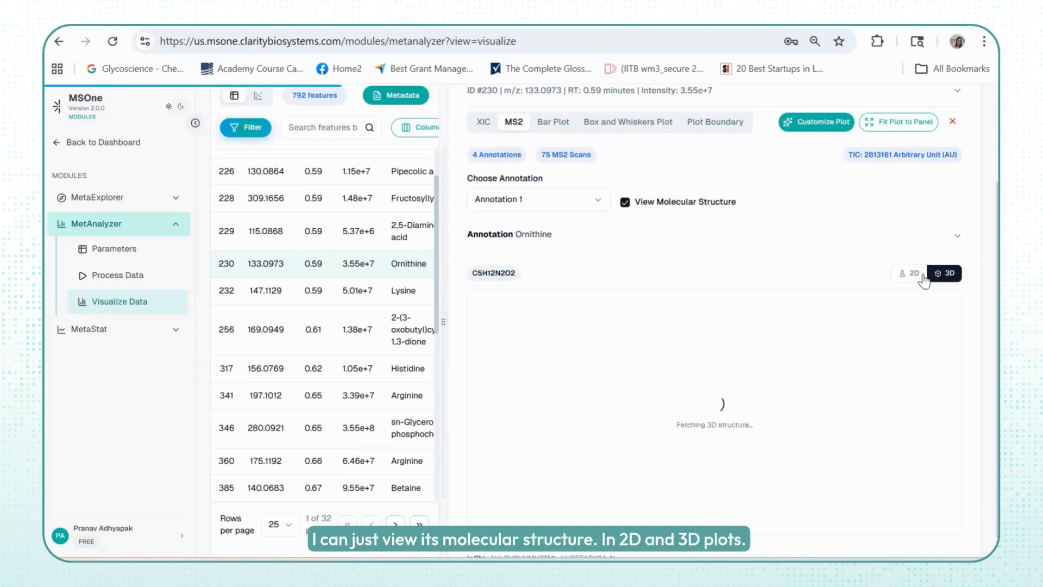
left_click(908, 275)
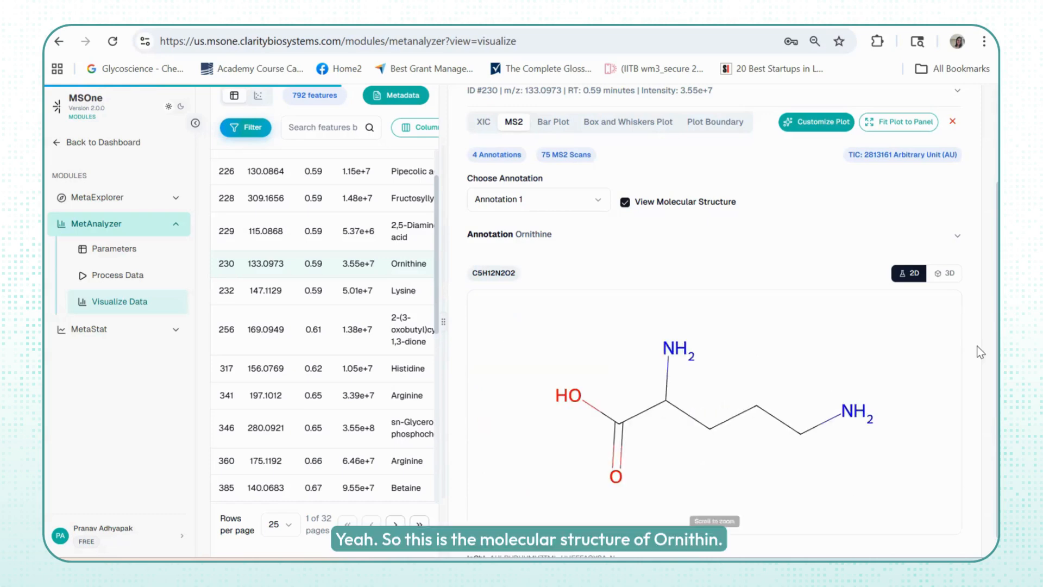
Step: Display ornithine's molecular structure in 3D, rotate the model slightly and zoom it out
left_click(947, 274)
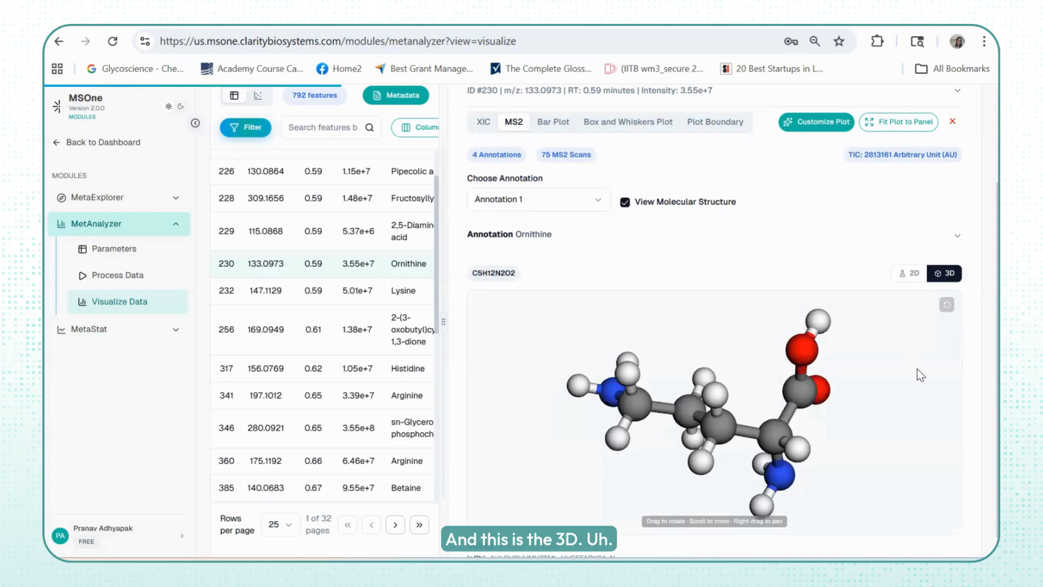
mouse_move(918, 370)
left_mouse_down()
mouse_move(818, 398)
mouse_move(881, 361)
left_mouse_up()
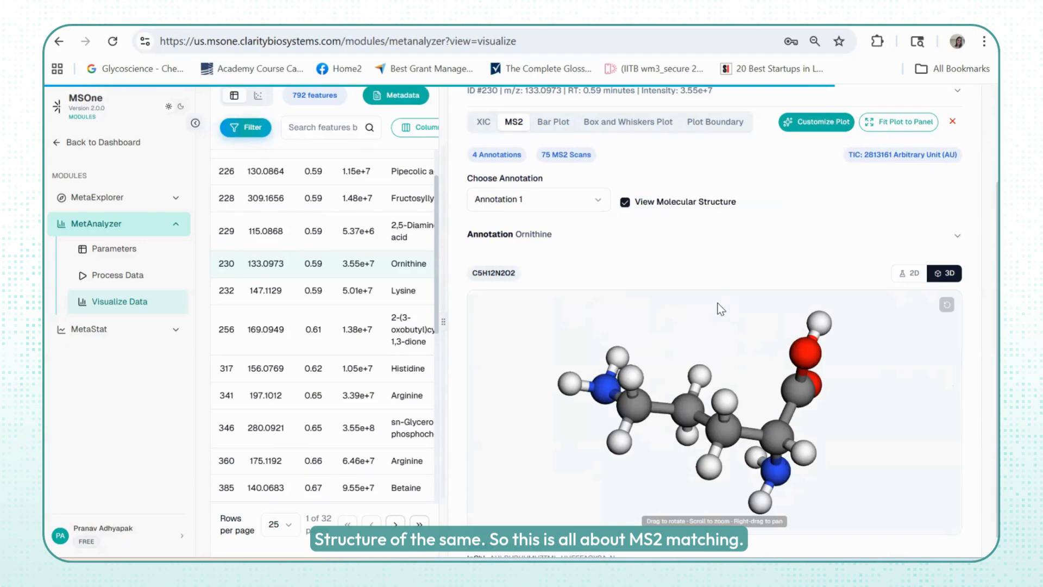
scroll(721, 309, "down", 2)
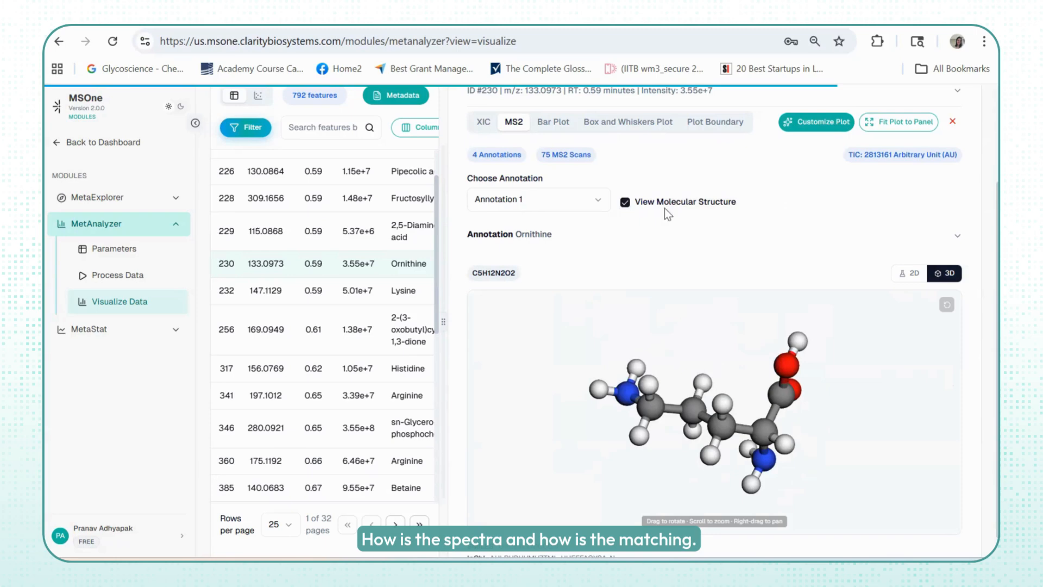
Step: View ornithine's bar plot and box and whiskers plot, comparing the Healthy, Guillain-Barre syndrome, Blank and QC groups
left_click(552, 128)
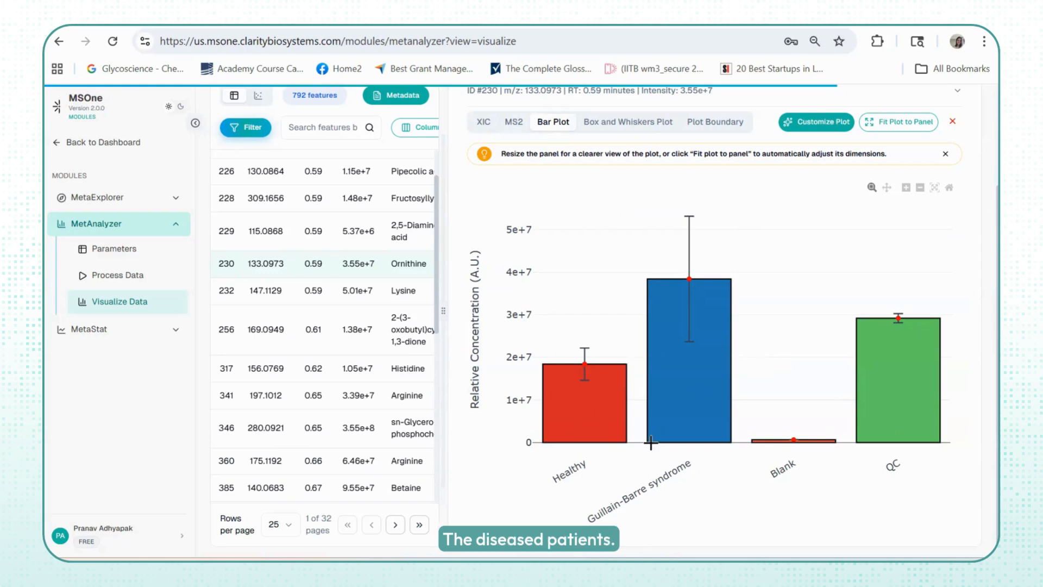
mouse_move(702, 317)
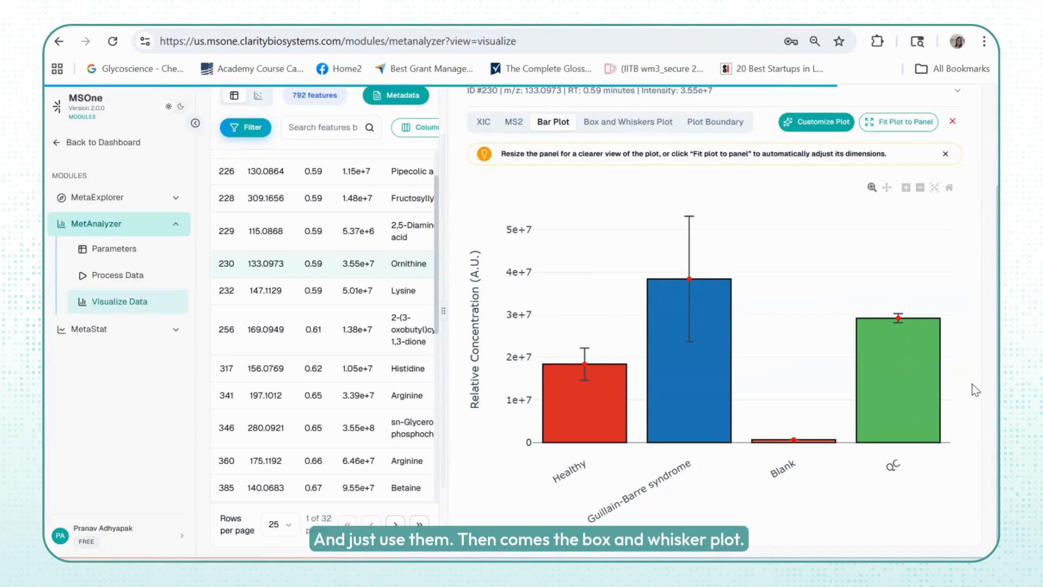
left_click(622, 123)
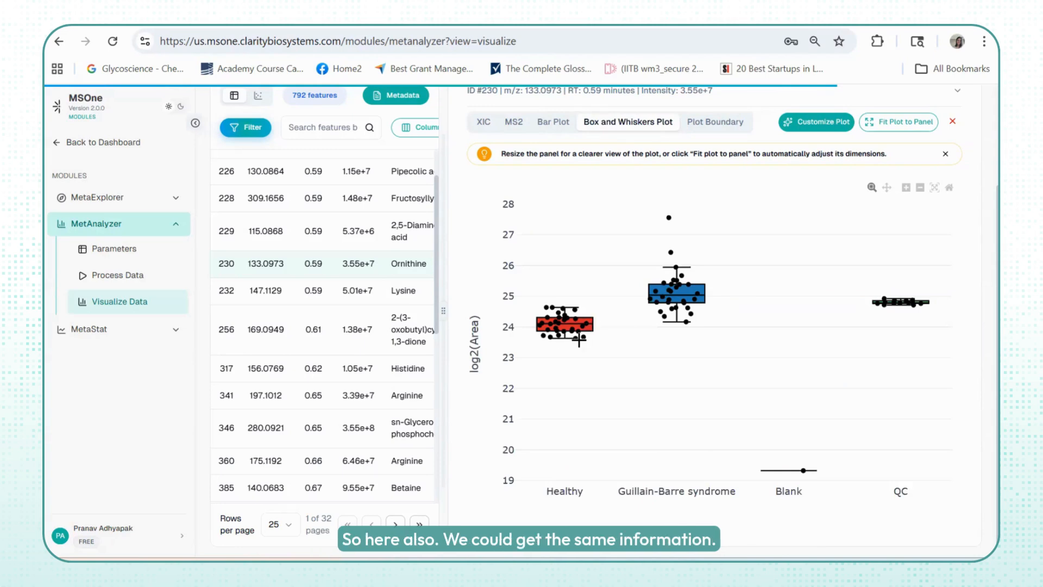
mouse_move(614, 318)
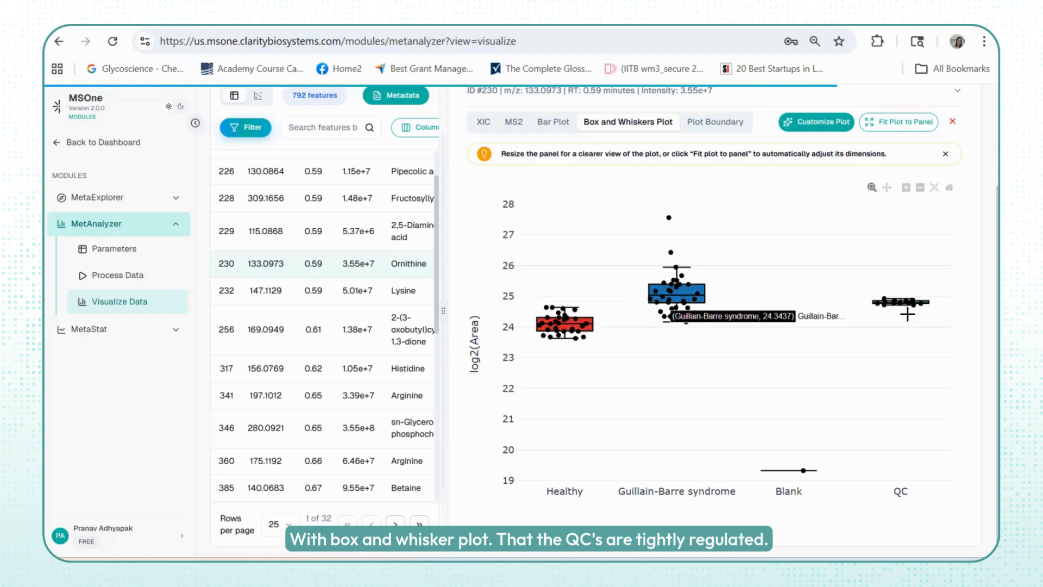
mouse_move(909, 297)
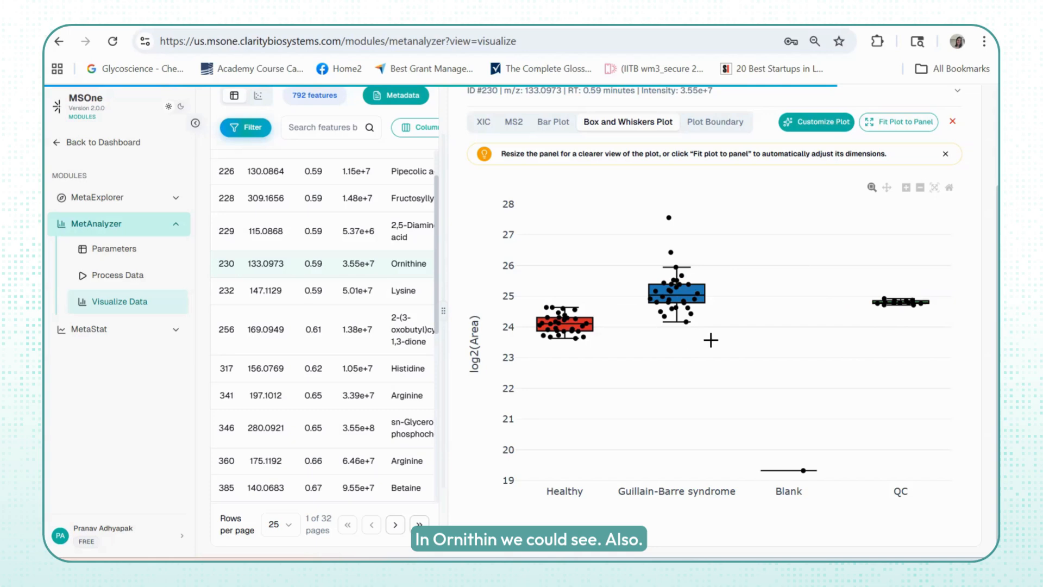
Step: Open ornithine's plot boundary view and page through the individual sample peaks up to page 4
left_click(721, 134)
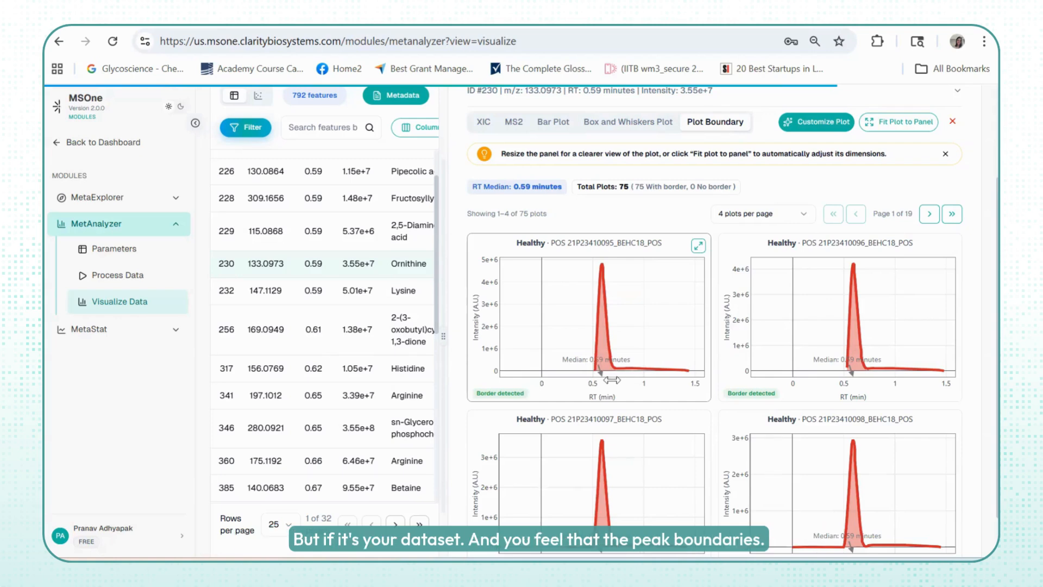
left_click(929, 213)
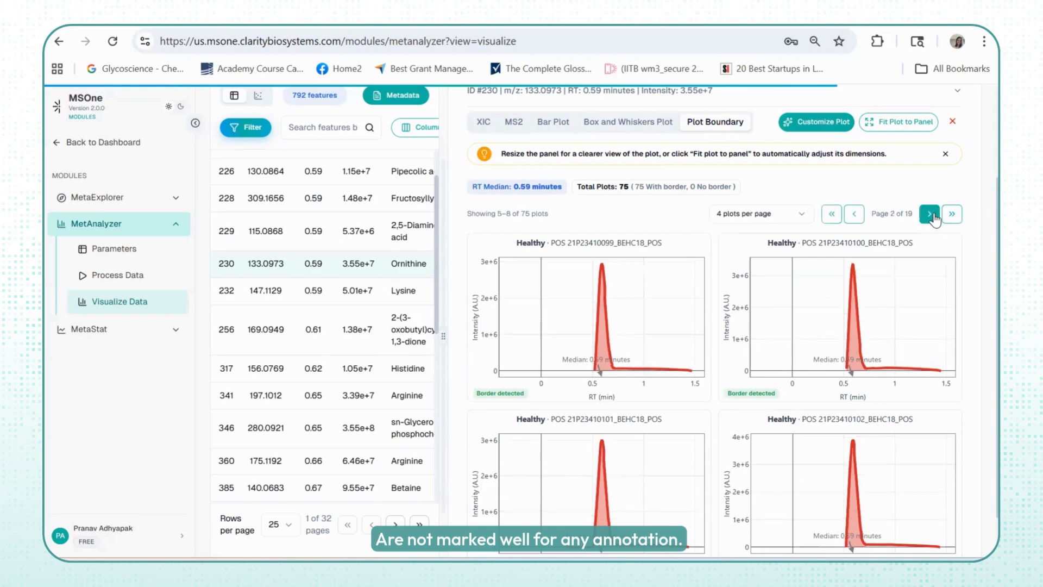
left_click(931, 215)
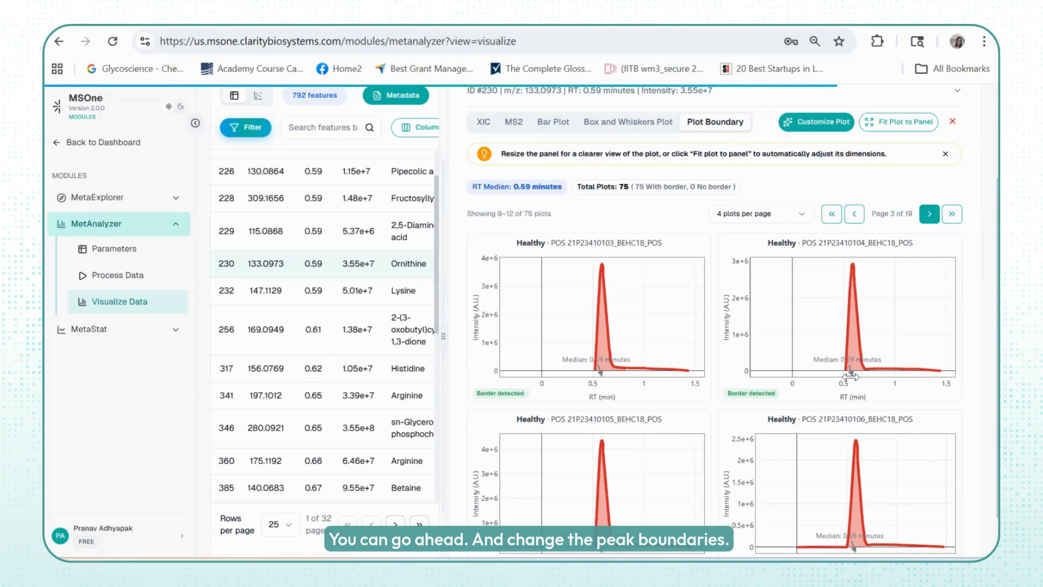
left_click(930, 214)
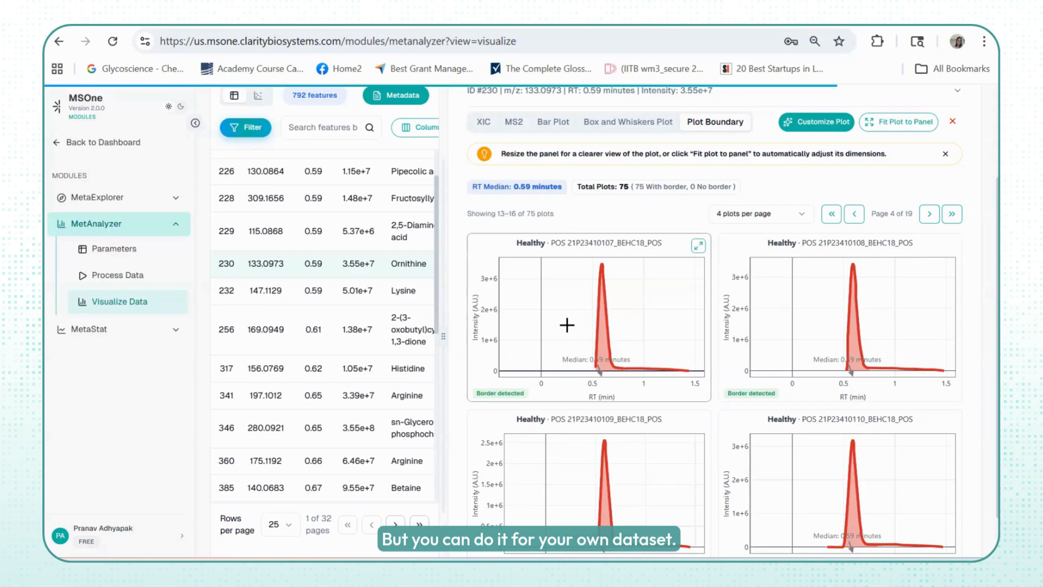
scroll(566, 324, "up", 2)
scroll(509, 201, "down", 2)
scroll(508, 201, "up", 2)
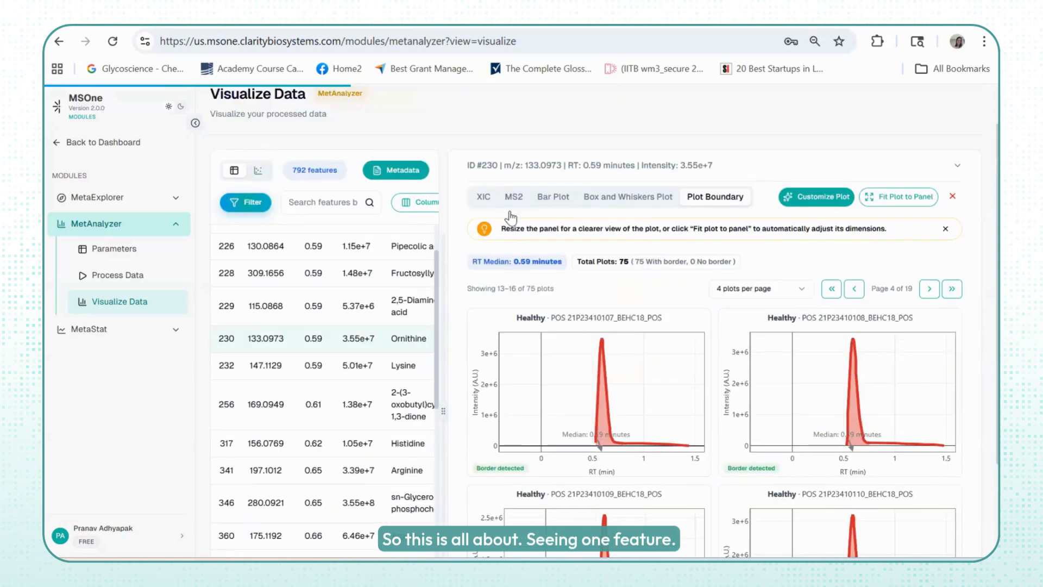
Step: Return to ornithine's XIC plot, widen the feature table, and clear the selected feature's visualizations
left_click(477, 197)
scroll(273, 309, "down", 2)
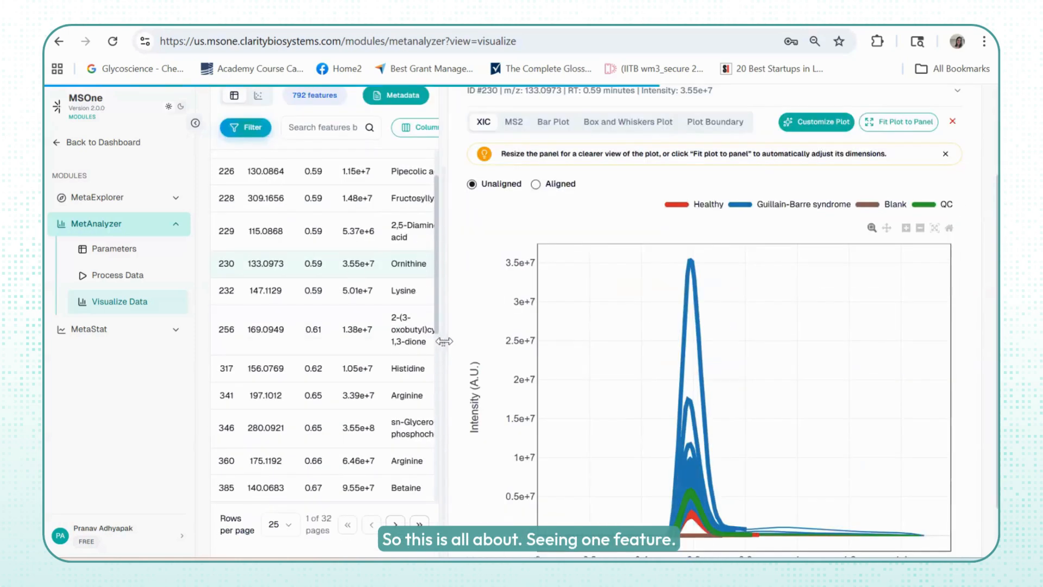
left_click_drag(443, 342, 582, 338)
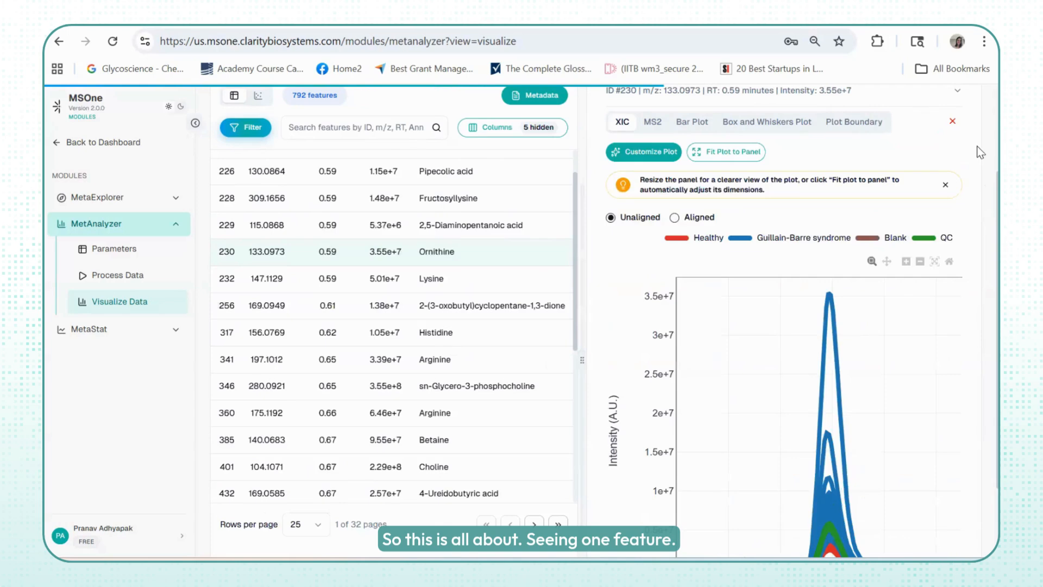
left_click(958, 127)
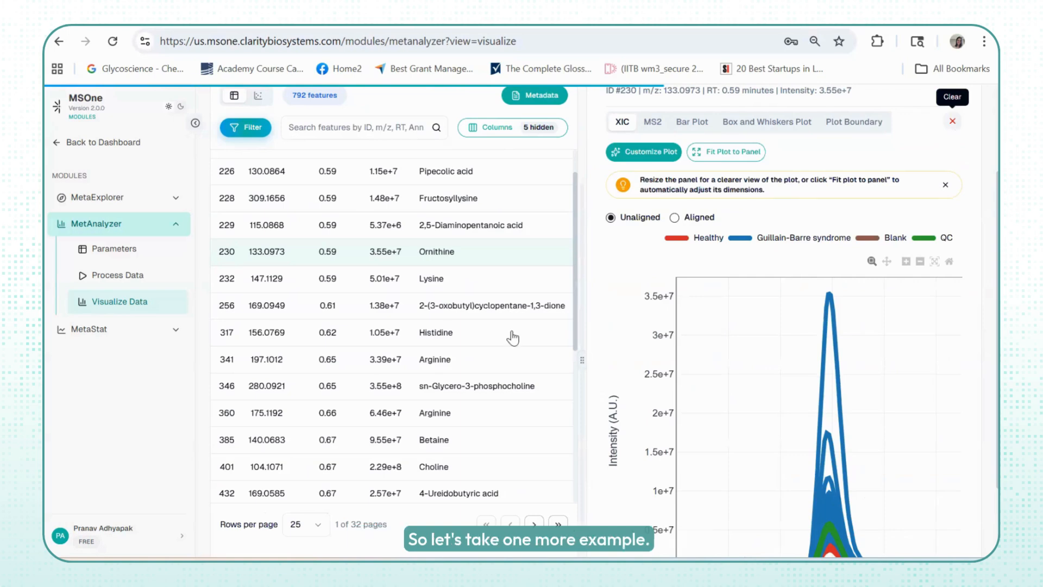
Step: Open the arginine feature with ID 360 and inspect its XIC, MS2 and bar plots
scroll(746, 426, "down", 3)
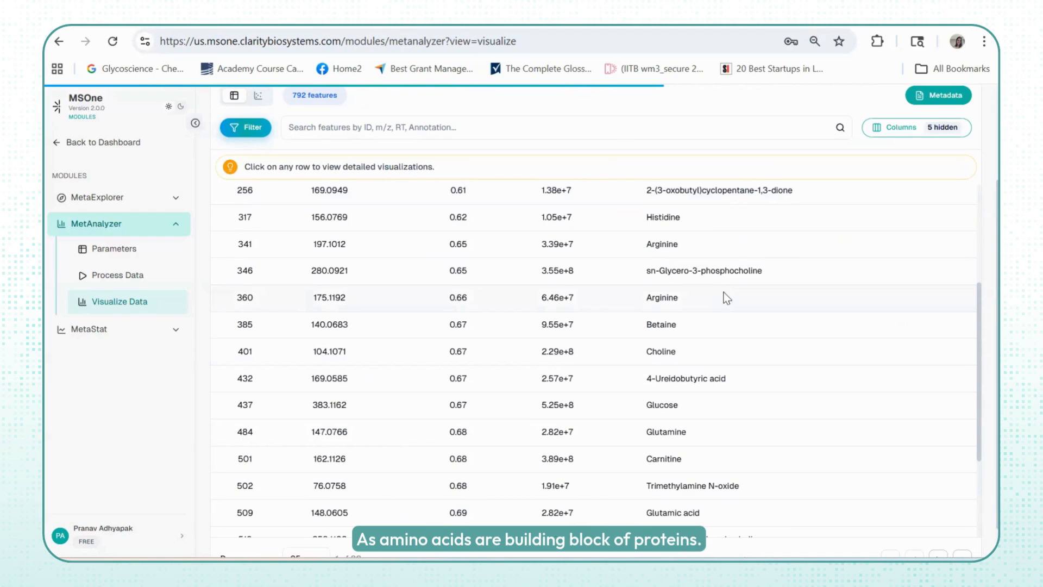
left_click(727, 298)
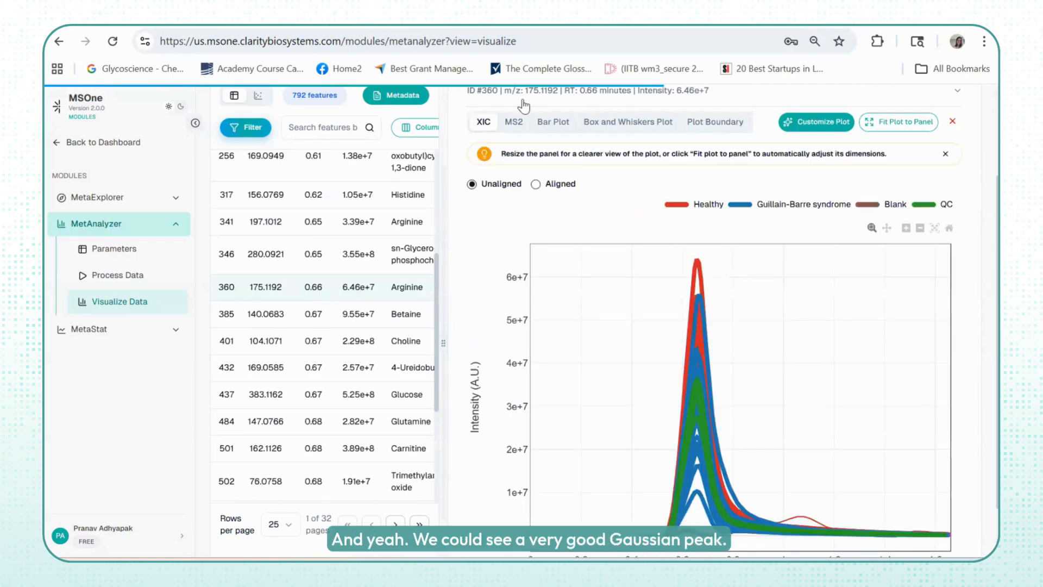
left_click(516, 126)
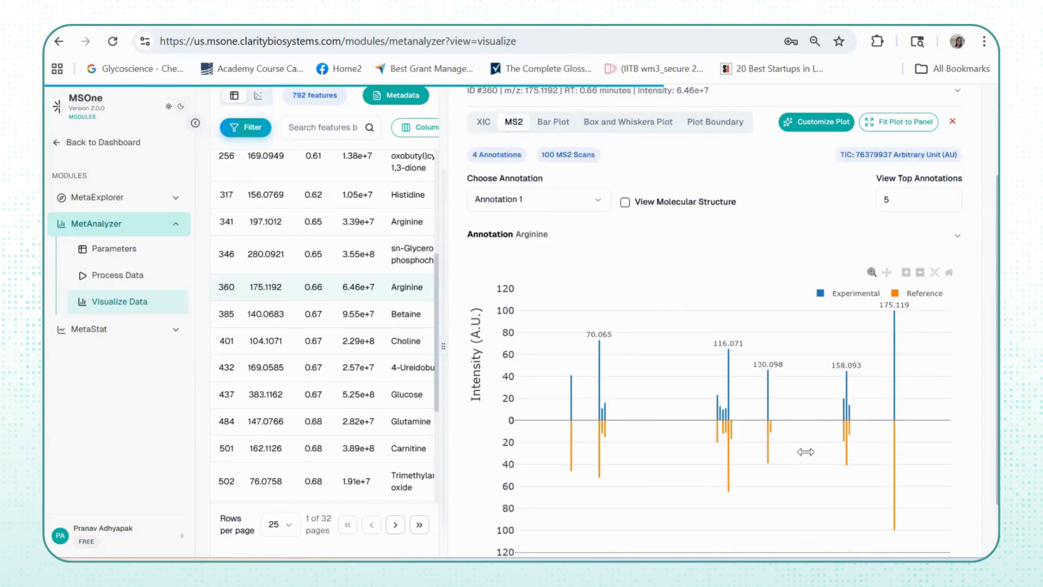
left_click(550, 126)
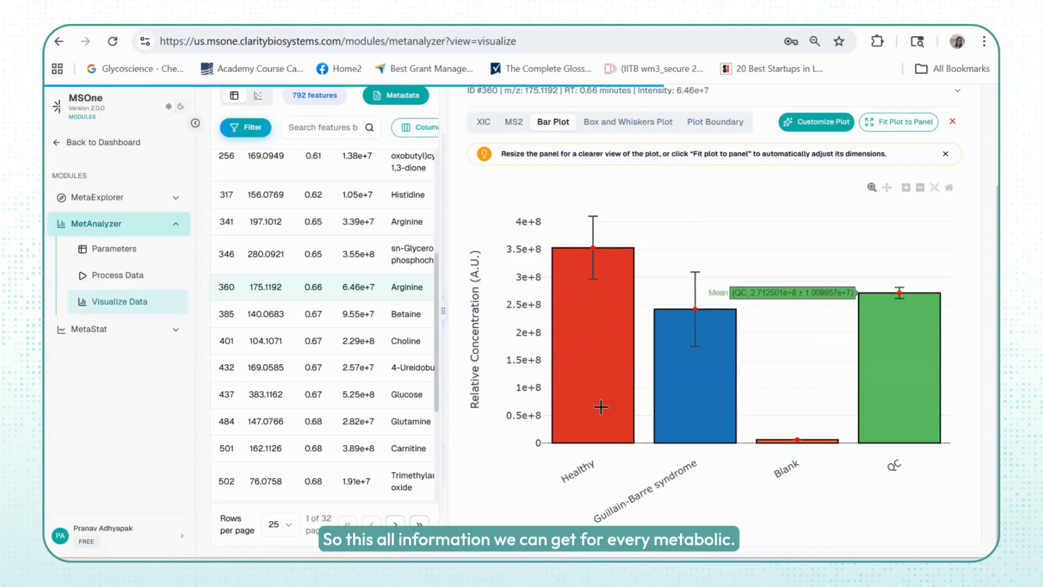
Step: Search the feature table for Carnitine and open the carnitine feature with ID 501
left_click_drag(444, 309, 604, 309)
scroll(476, 406, "down", 2)
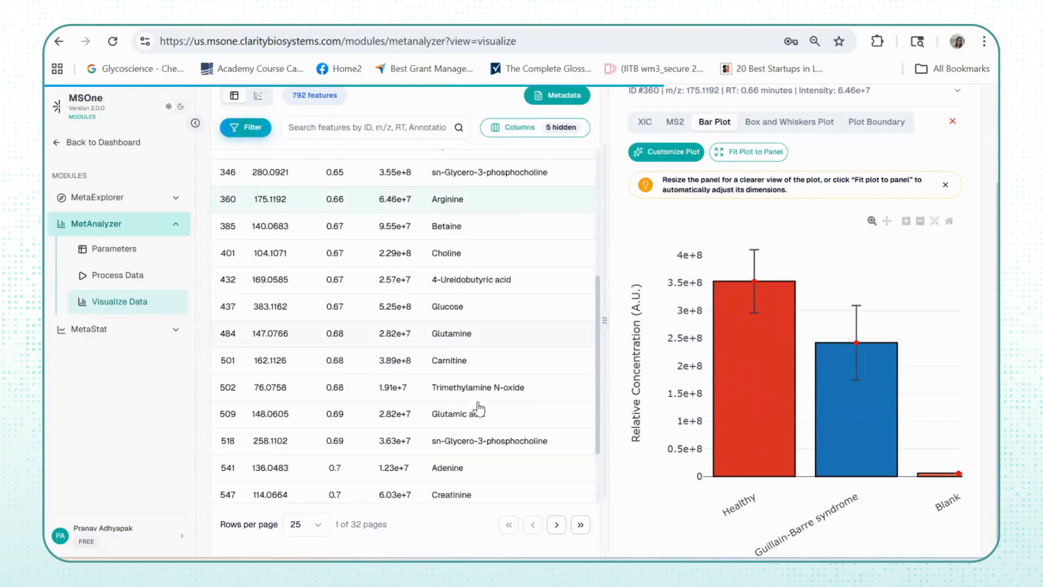
scroll(478, 408, "up", 5)
scroll(478, 408, "up", 5)
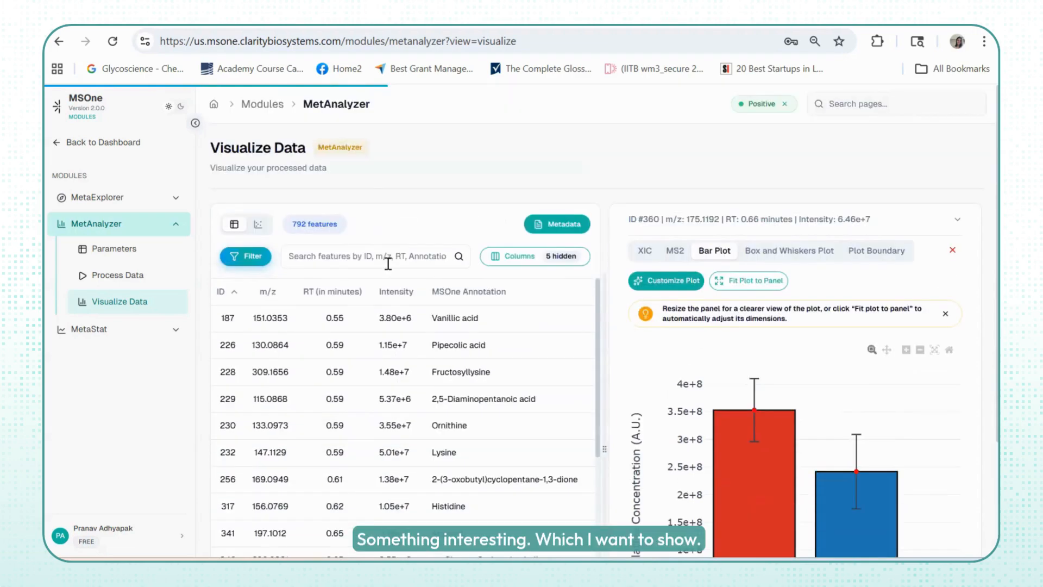
left_click(387, 261)
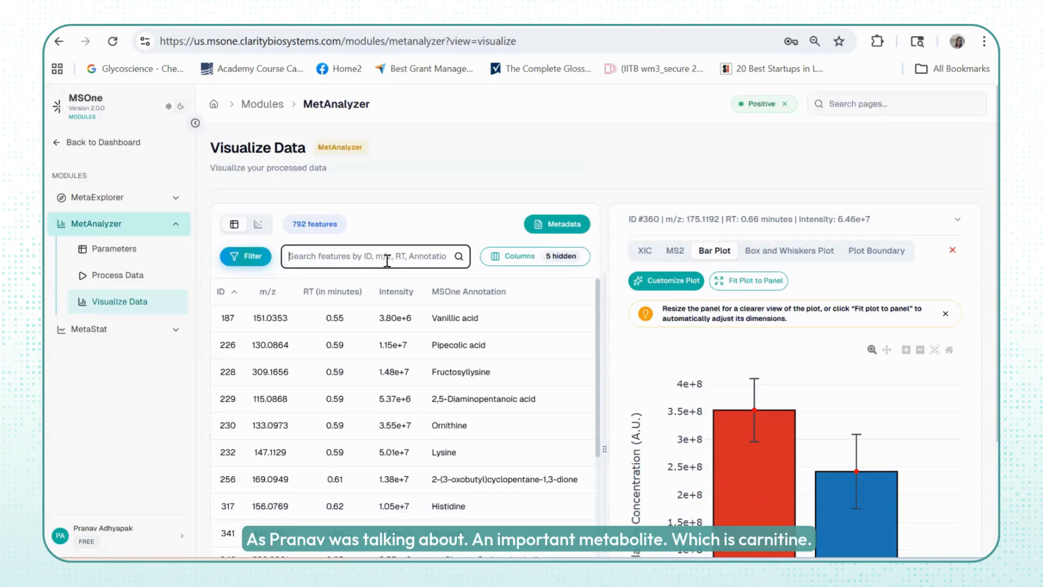
type("car")
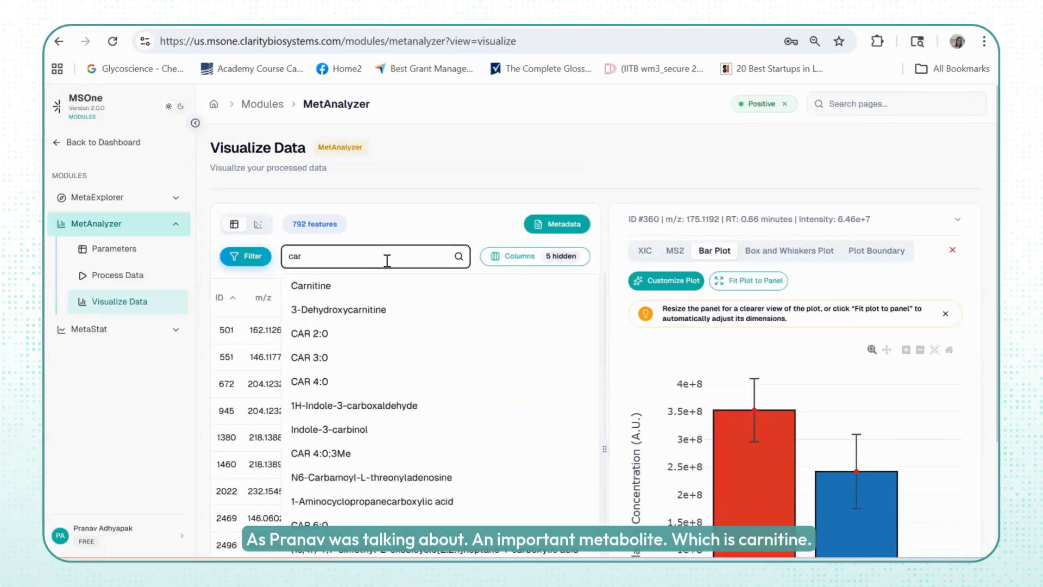
left_click(361, 280)
left_click(426, 323)
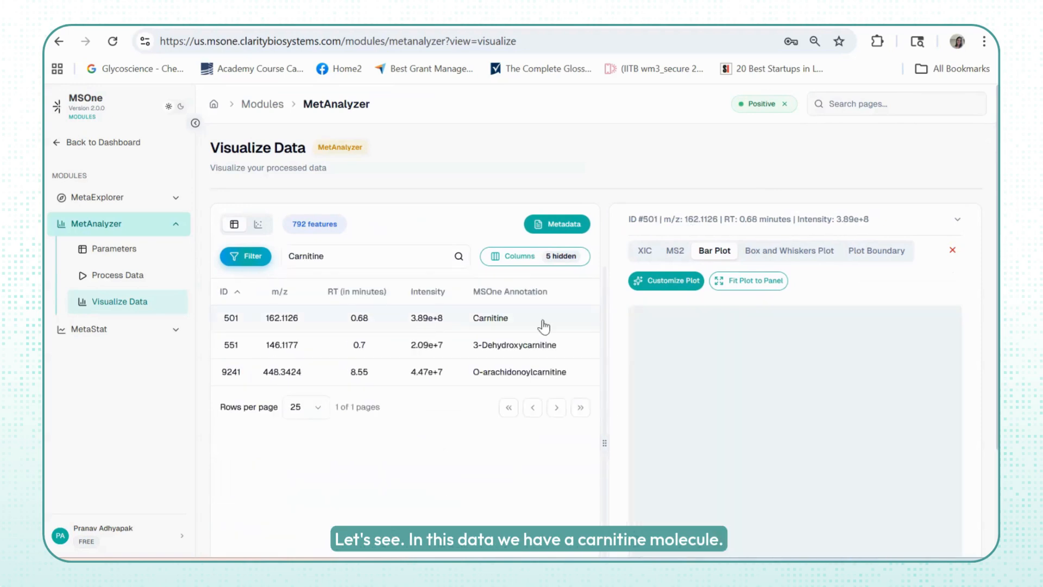
Step: Enlarge the plot panel and inspect carnitine's XIC peaks and its MS2 spectral match for Annotation 1
left_click_drag(602, 434, 538, 419)
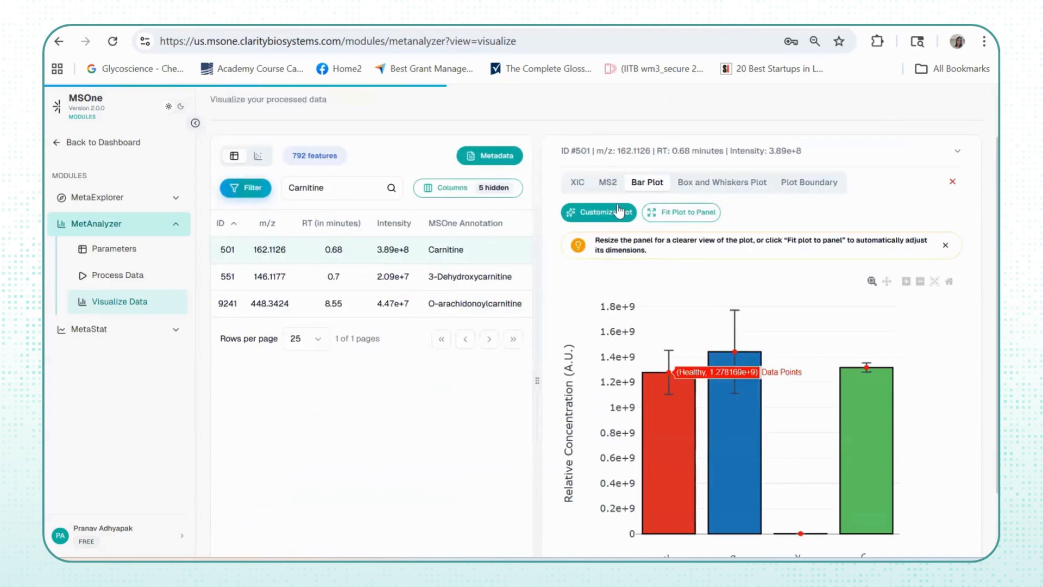
left_click(578, 180)
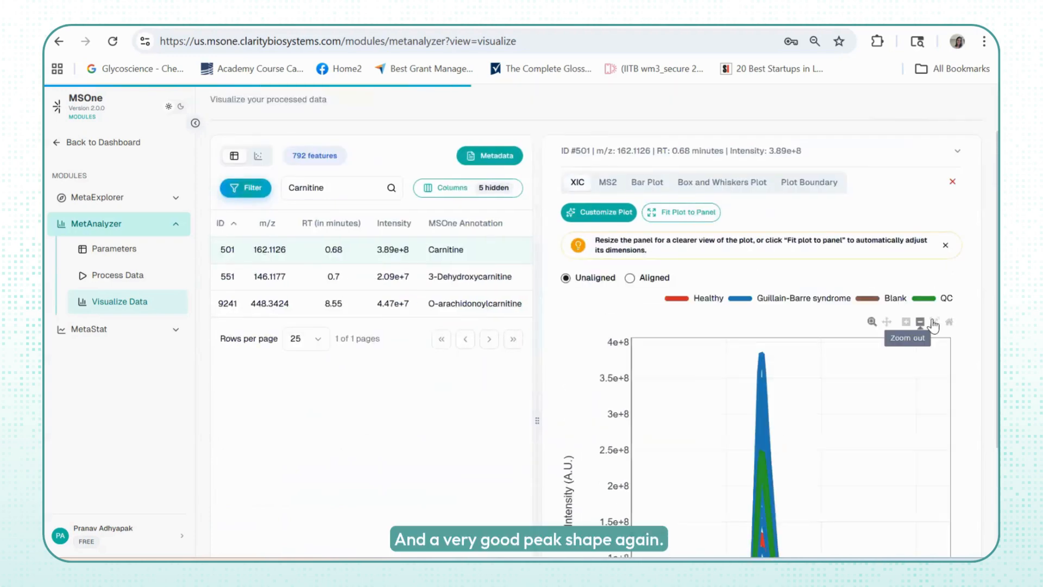
scroll(933, 326, "down", 2)
scroll(934, 326, "down", 2)
scroll(933, 326, "up", 2)
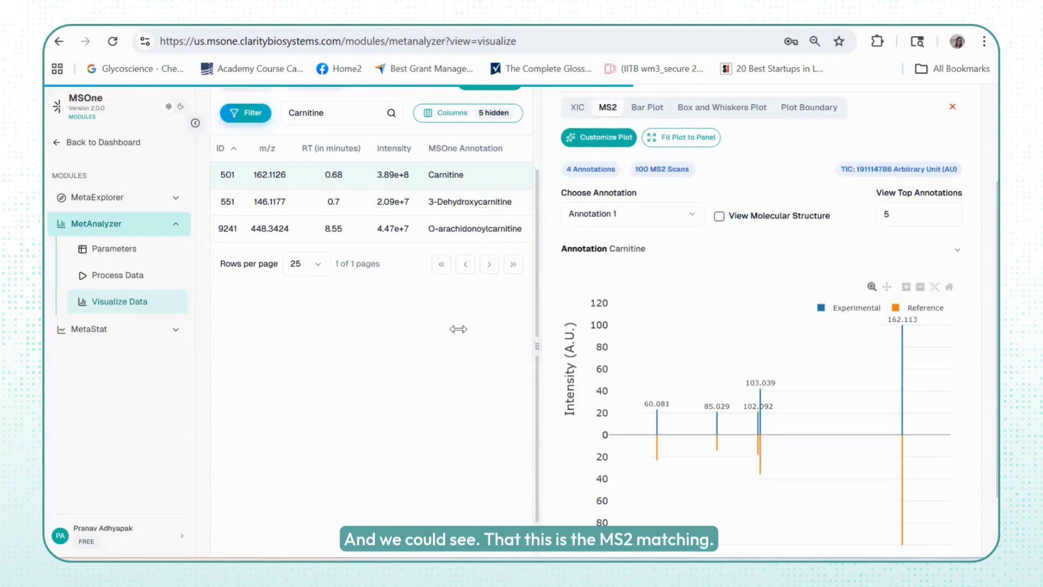
Step: Enlarge the plot panel again and inspect the full m/z range of carnitine's MS2 fragment matches
left_click_drag(537, 346, 413, 332)
scroll(978, 422, "down", 1)
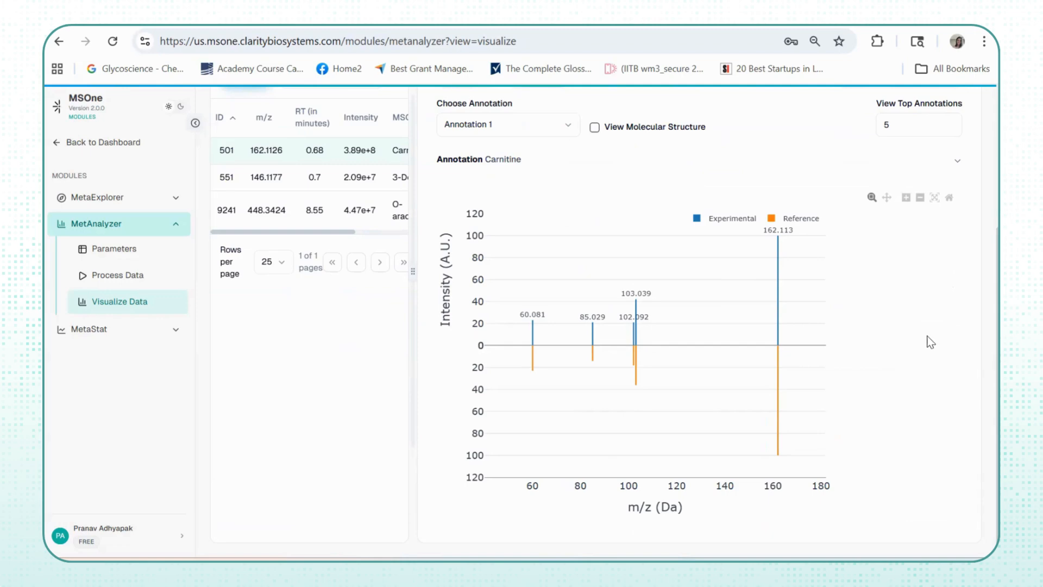
scroll(891, 359, "up", 2)
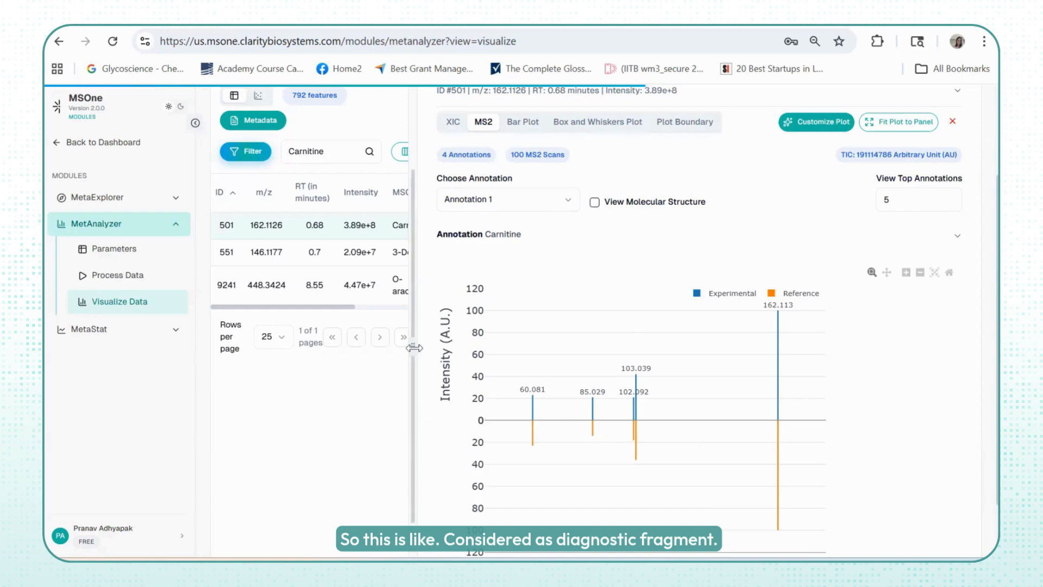
Step: Open the O-arachidonoylcarnitine feature with ID 9241 and inspect its MS2 spectral match in an enlarged plot panel
left_click_drag(436, 348, 689, 351)
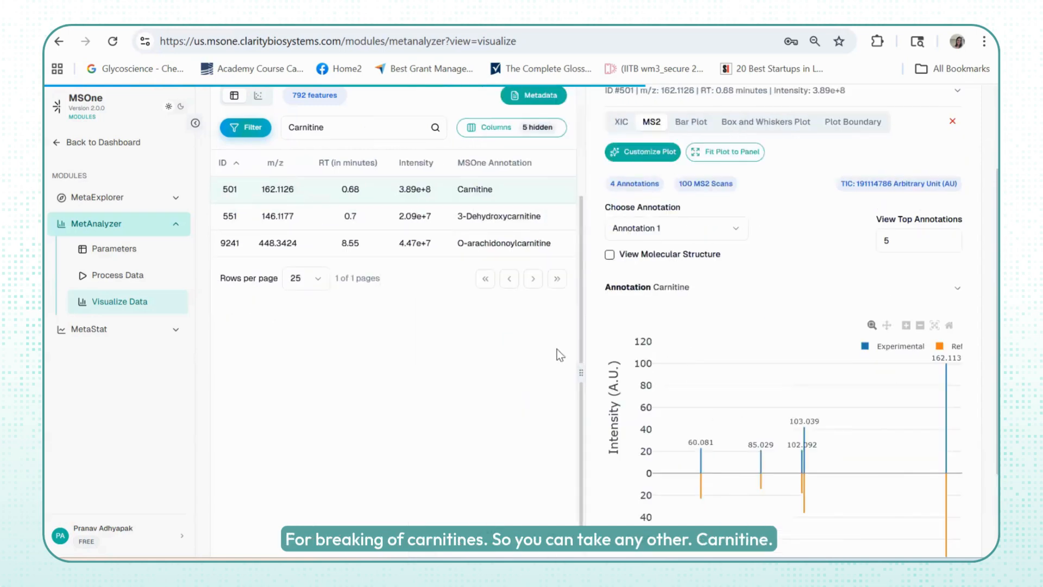
scroll(547, 359, "up", 1)
left_click(544, 298)
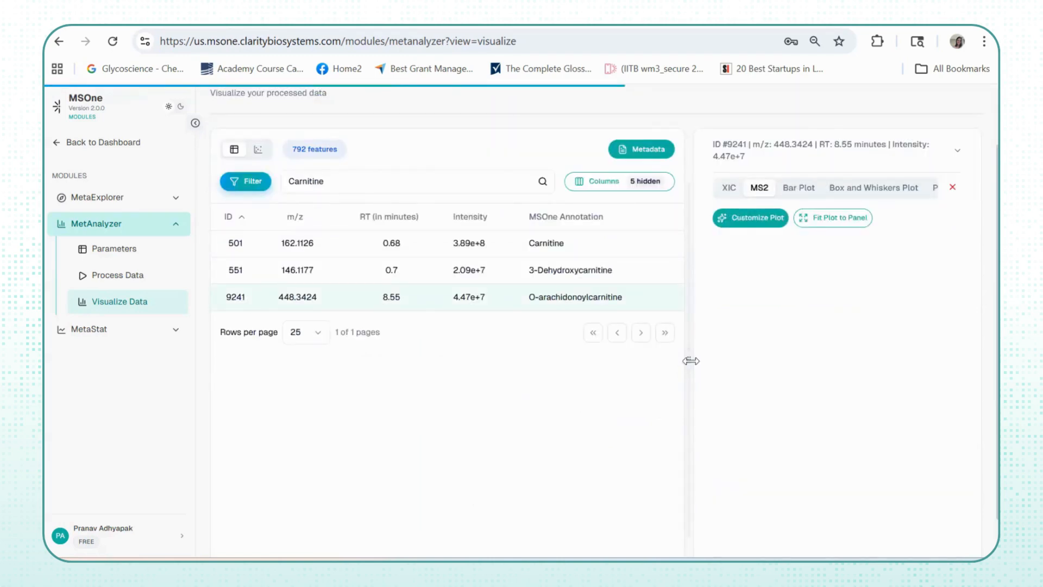
left_click_drag(689, 360, 634, 360)
left_click(711, 176)
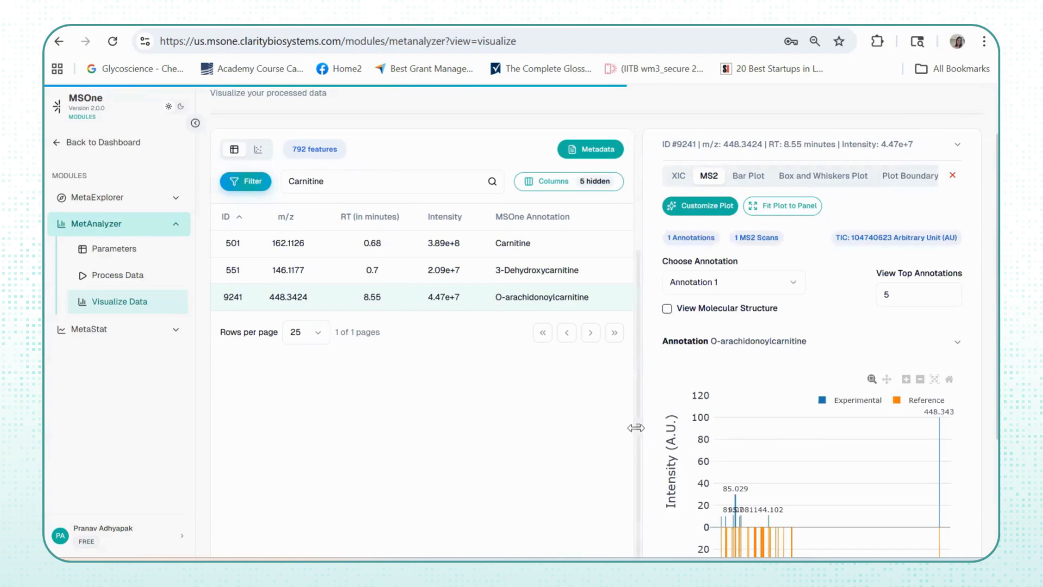
left_click_drag(636, 428, 489, 411)
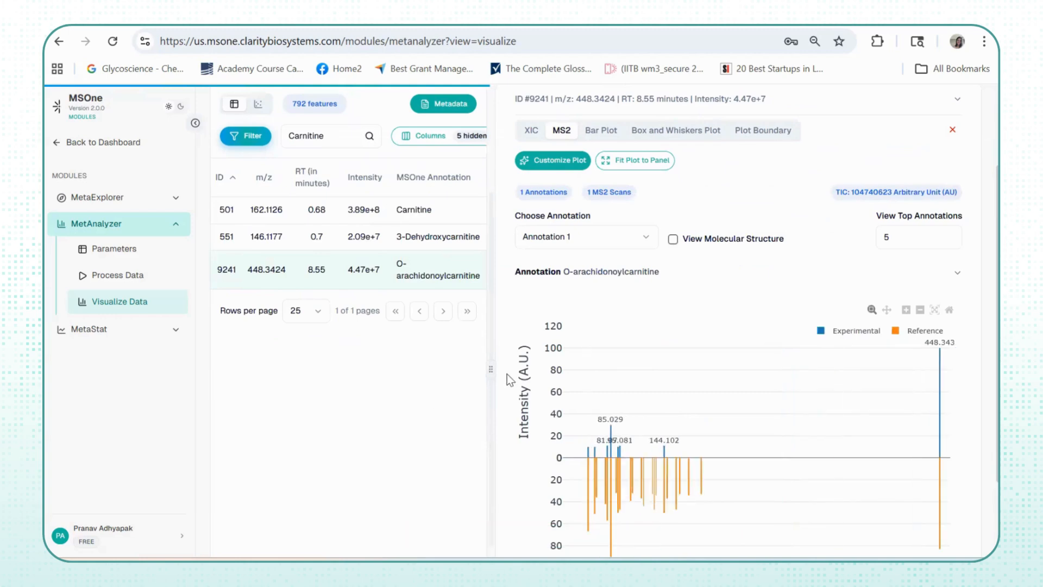
Step: Shorten the feature search term to Car and widen the table to view the matching annotations
left_click(340, 142)
key("BackSpace")
key("BackSpace")
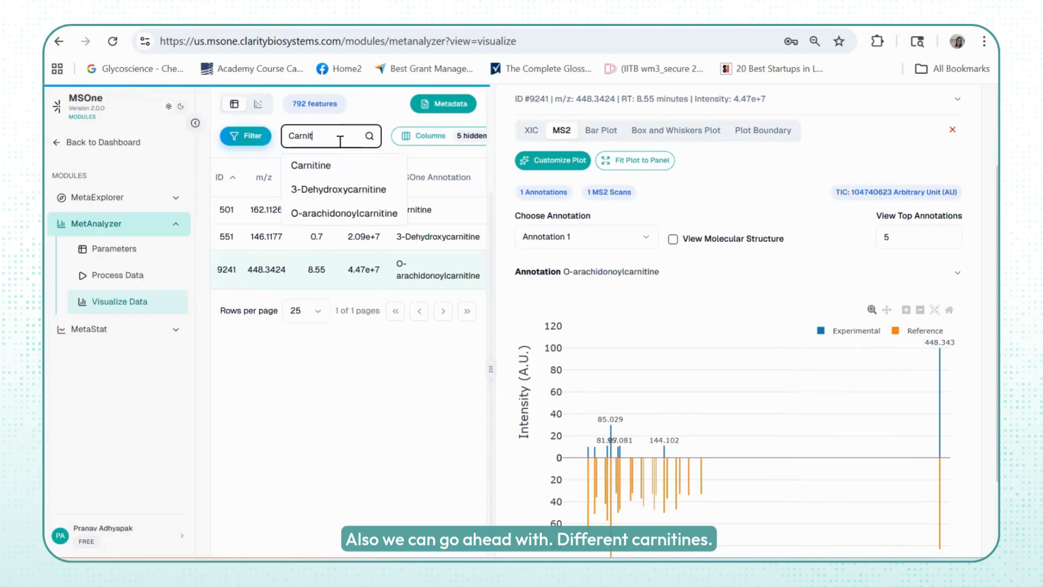
key("BackSpace")
key("BackSpace")
key("BackSpace")
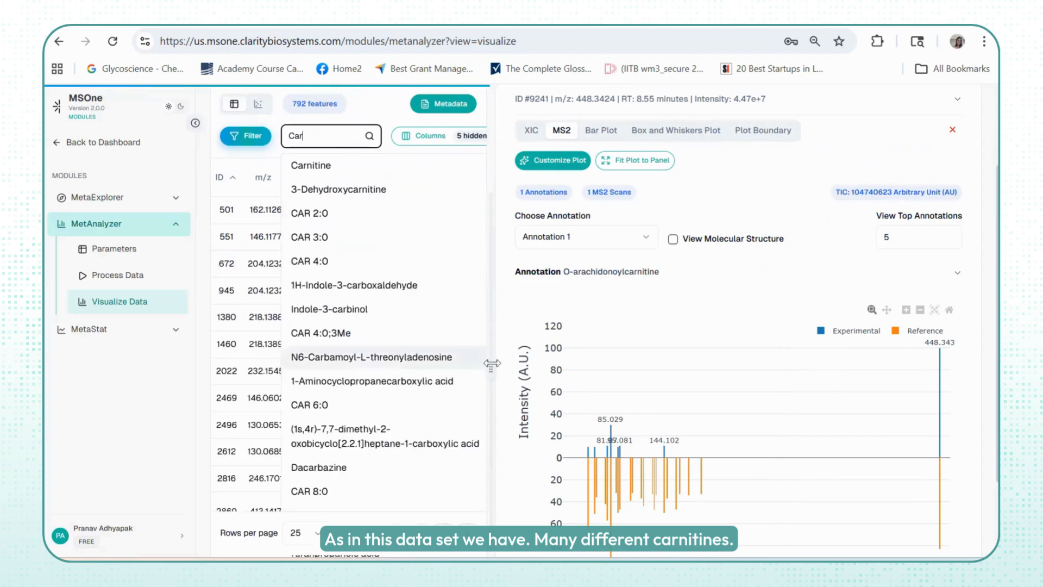
left_click_drag(563, 369, 736, 377)
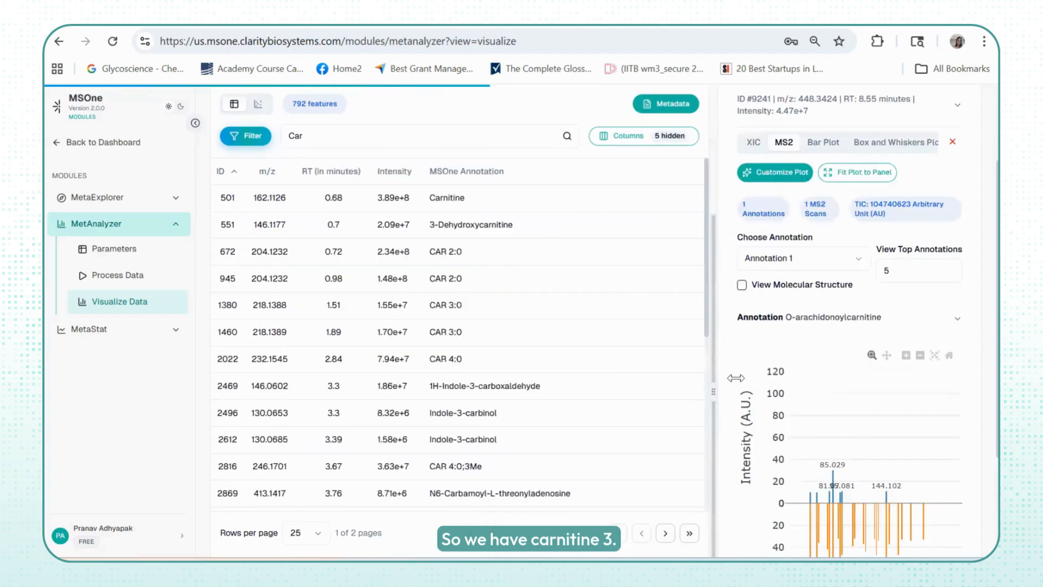
Step: Open the CAR 3:0 feature with ID 1380 and inspect its MS2 spectral match
left_click(511, 304)
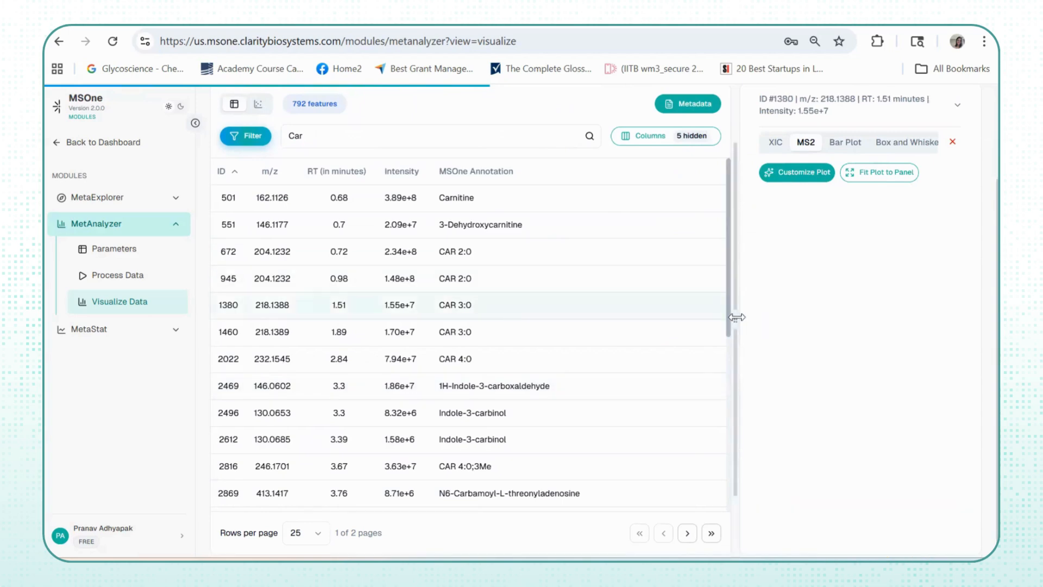
left_click_drag(712, 319, 698, 324)
scroll(698, 324, "down", 1)
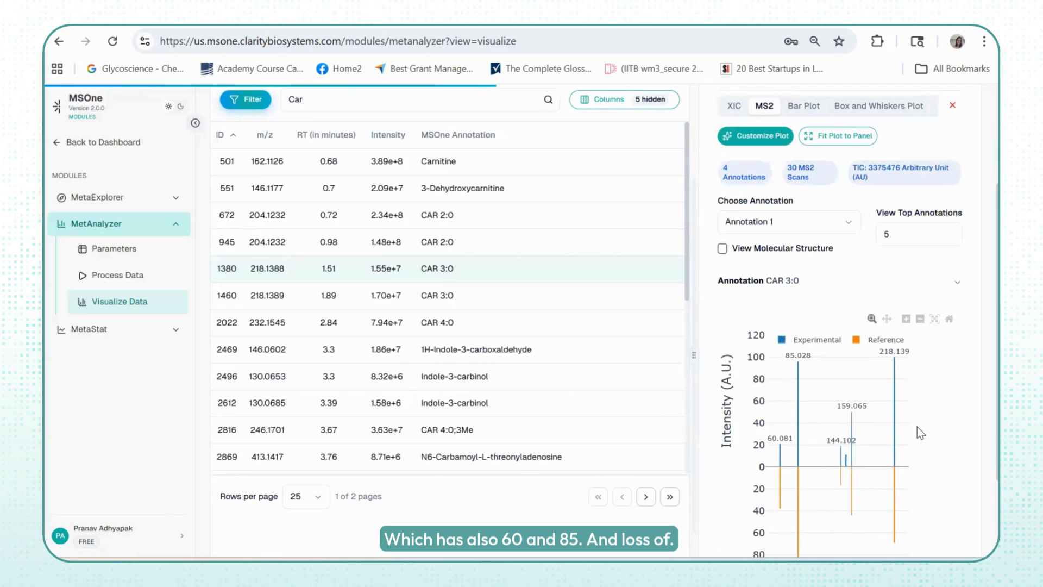
Step: Open the CAR 4:0 feature with ID 2022 and enlarge the plot panel to inspect its MS2 fragmentation pattern
left_click(419, 325)
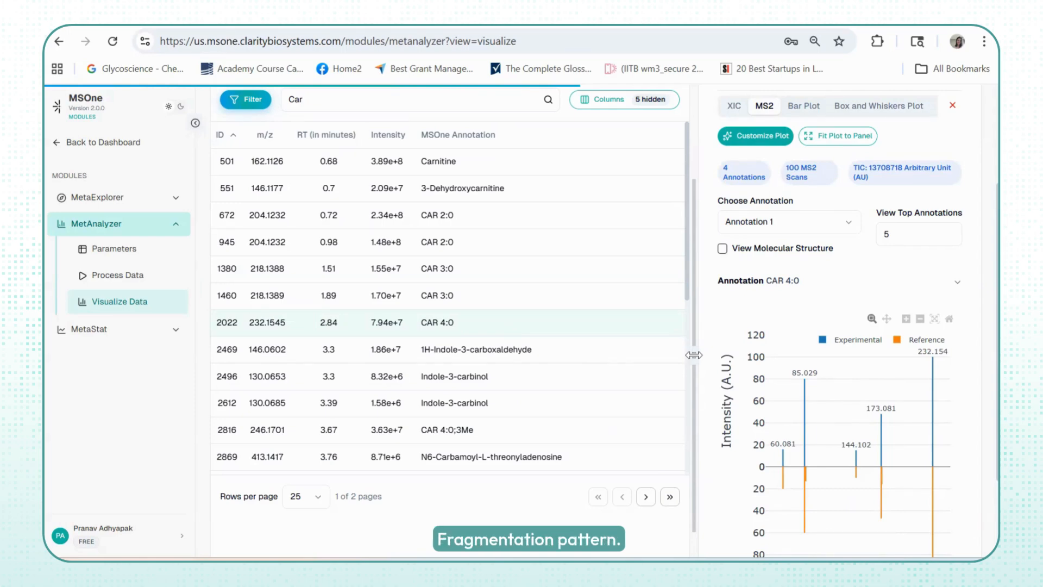
left_click_drag(694, 355, 640, 356)
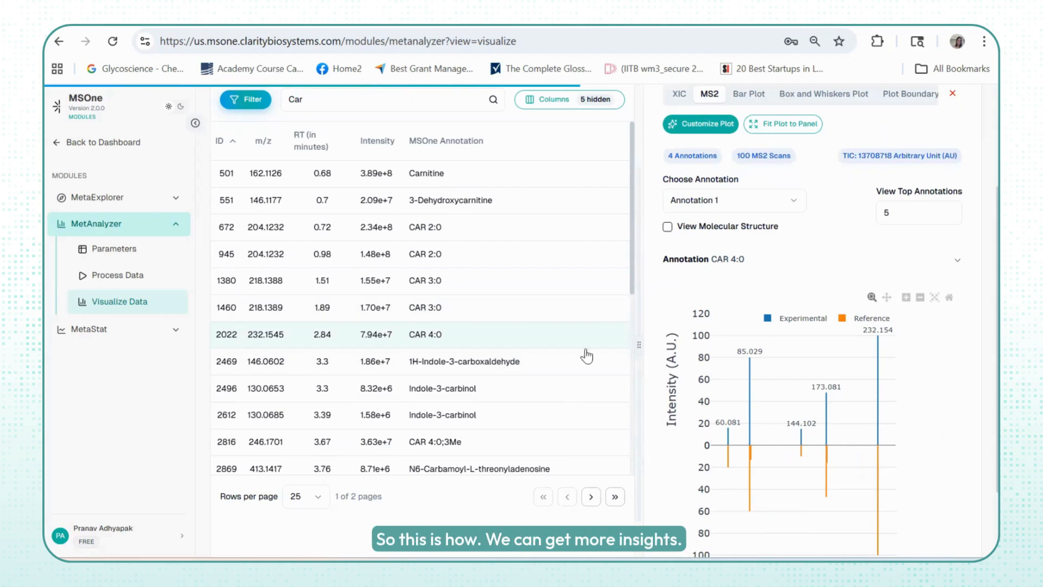
scroll(506, 392, "up", 3)
scroll(506, 391, "down", 3)
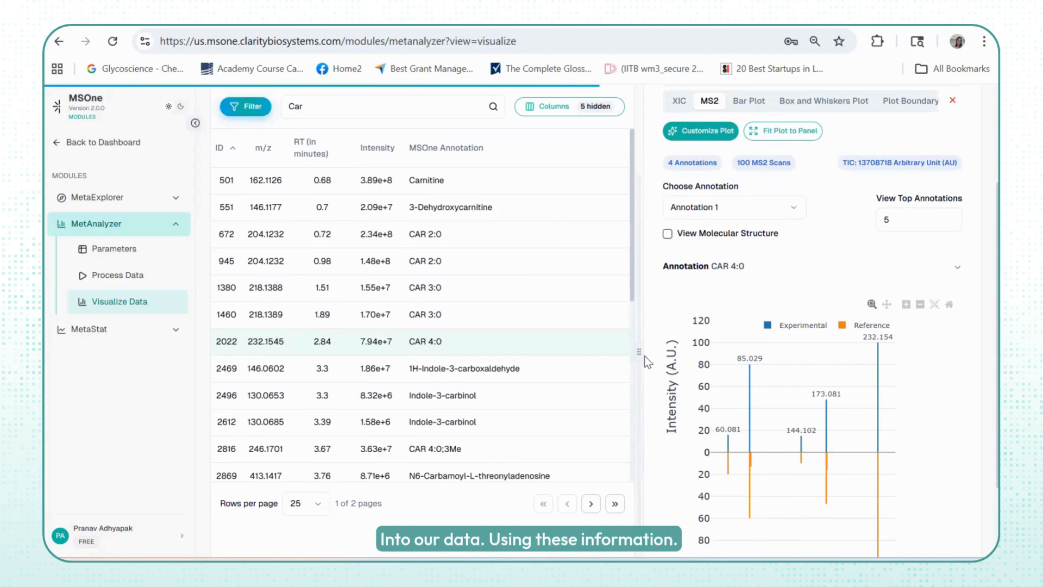
left_click_drag(639, 352, 576, 340)
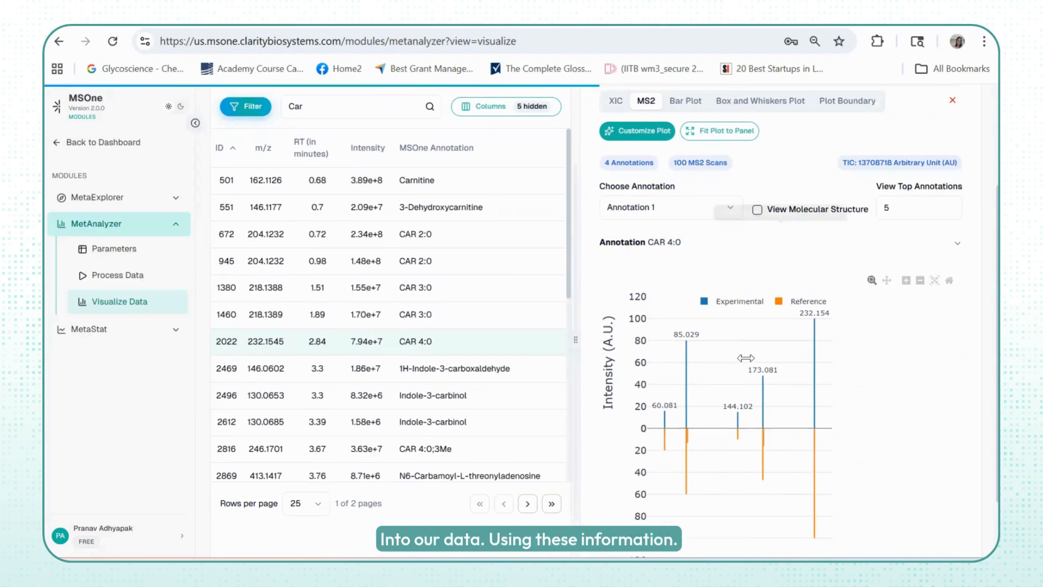
Step: Switch the feature list from table to scatter plot format and close the CAR 4:0 feature's visualizations
scroll(375, 392, "up", 3)
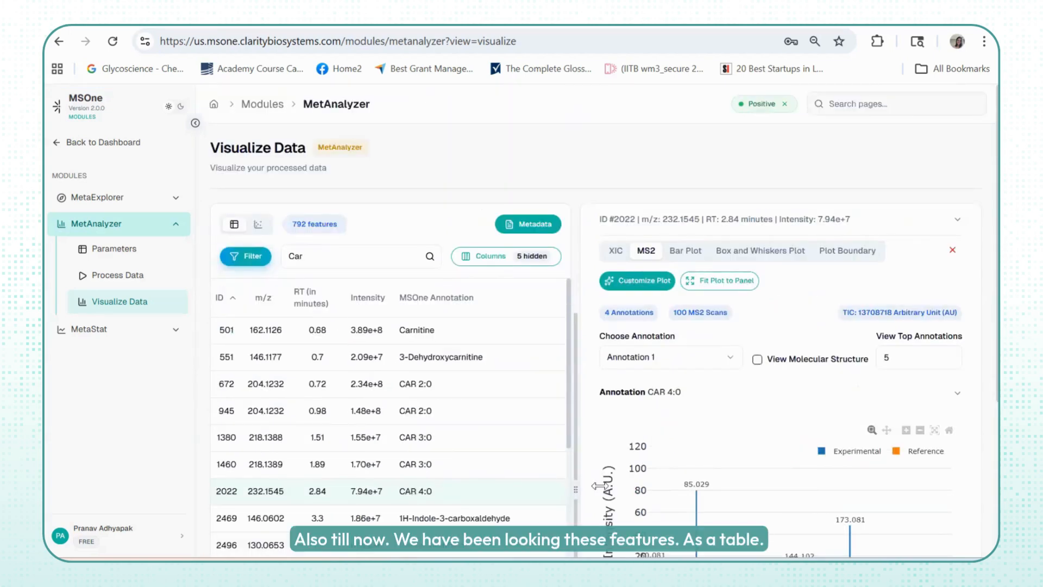
left_click_drag(600, 486, 607, 486)
scroll(430, 372, "down", 3)
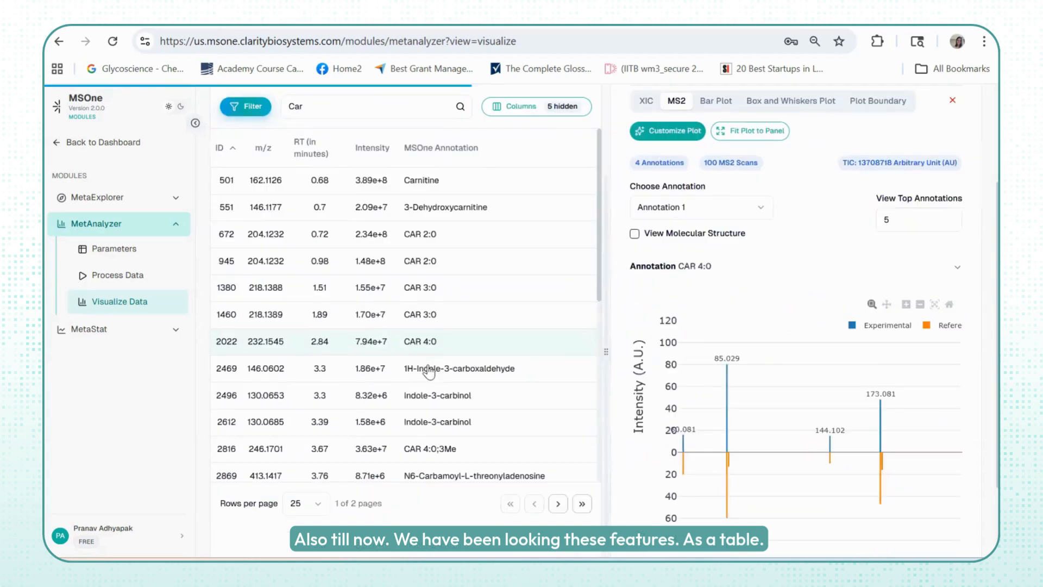
scroll(326, 314, "up", 2)
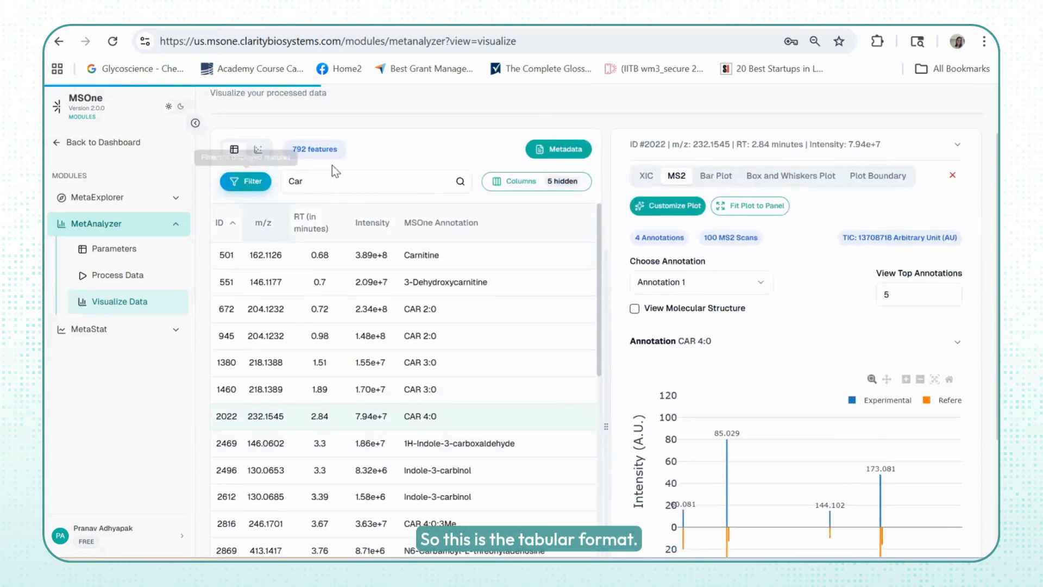
left_click(259, 152)
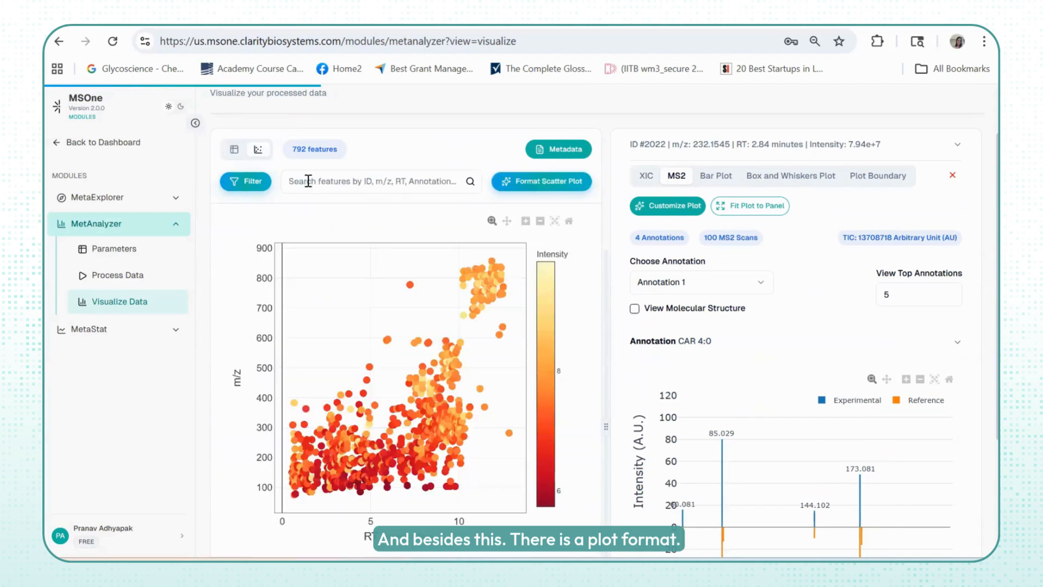
left_click(954, 179)
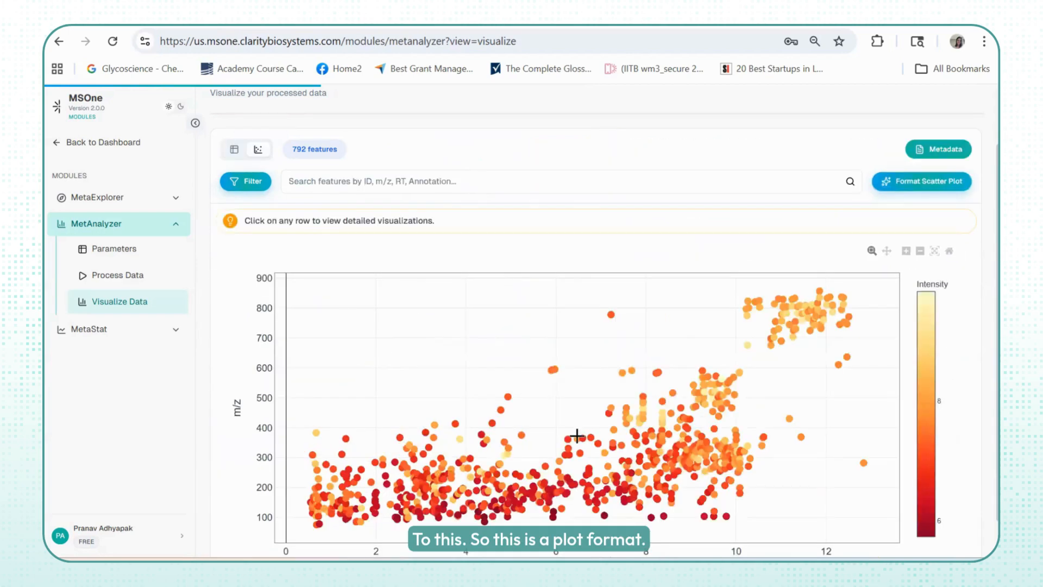
Step: Examine the feature scatter plot of m/z against retention time, including the details of individual bubbles
scroll(337, 397, "down", 1)
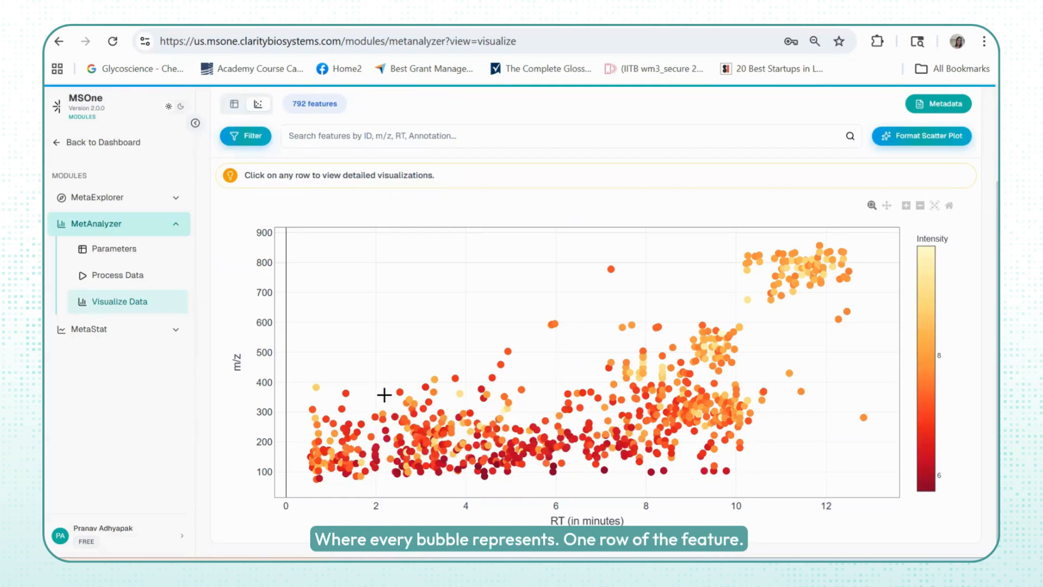
mouse_move(552, 323)
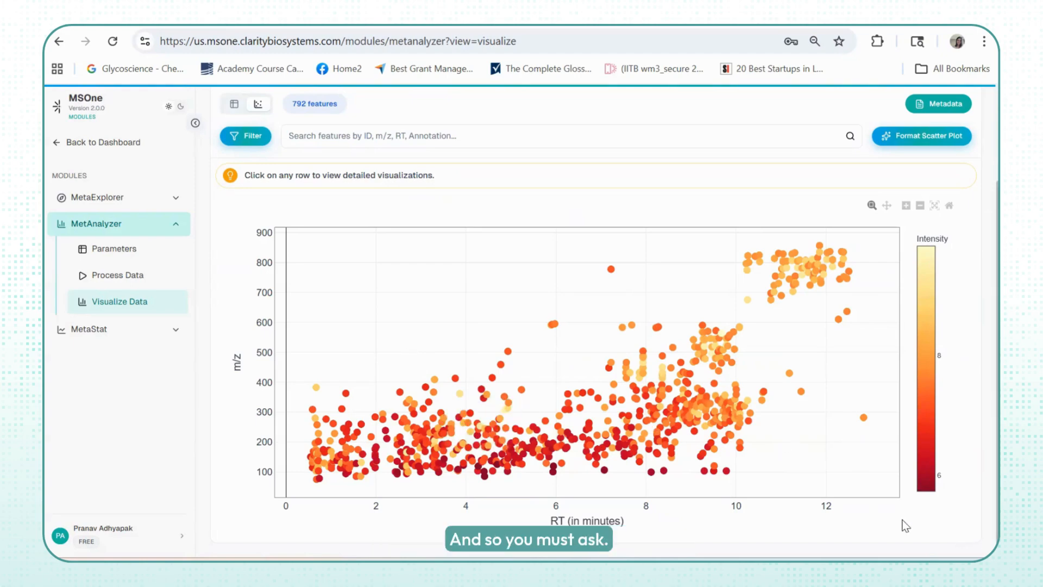
scroll(972, 534, "up", 1)
scroll(973, 534, "down", 1)
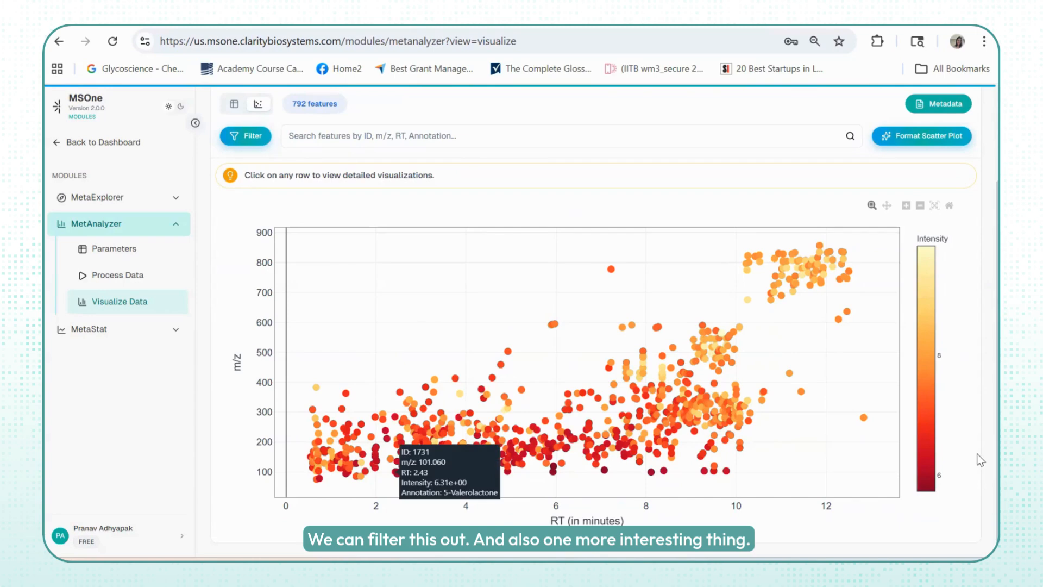
scroll(868, 498, "up", 1)
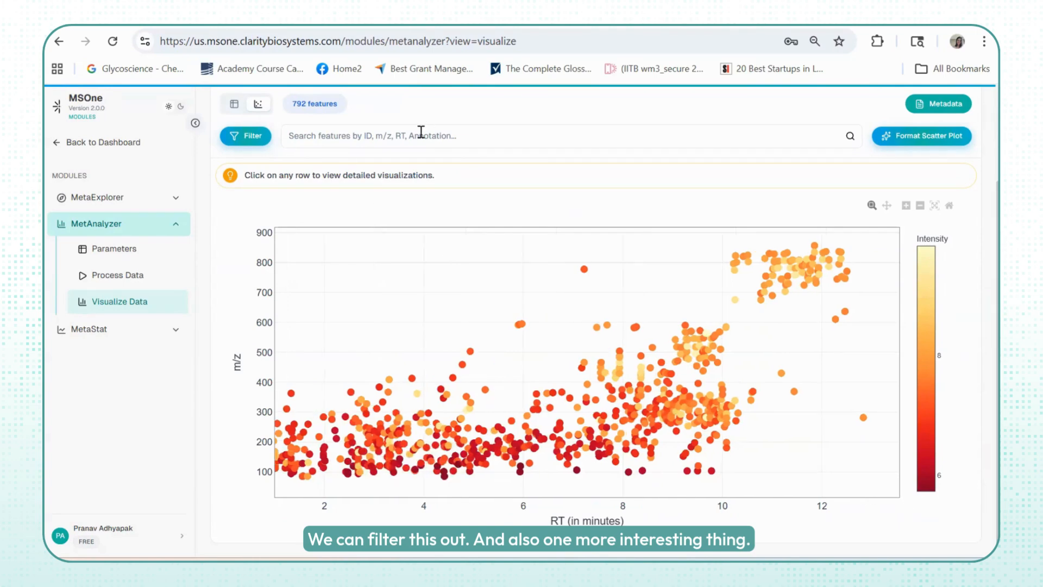
Step: Search the scatter plot for car and inspect the retention times of the plotted carnitines, including CAR 8:0
left_click(422, 132)
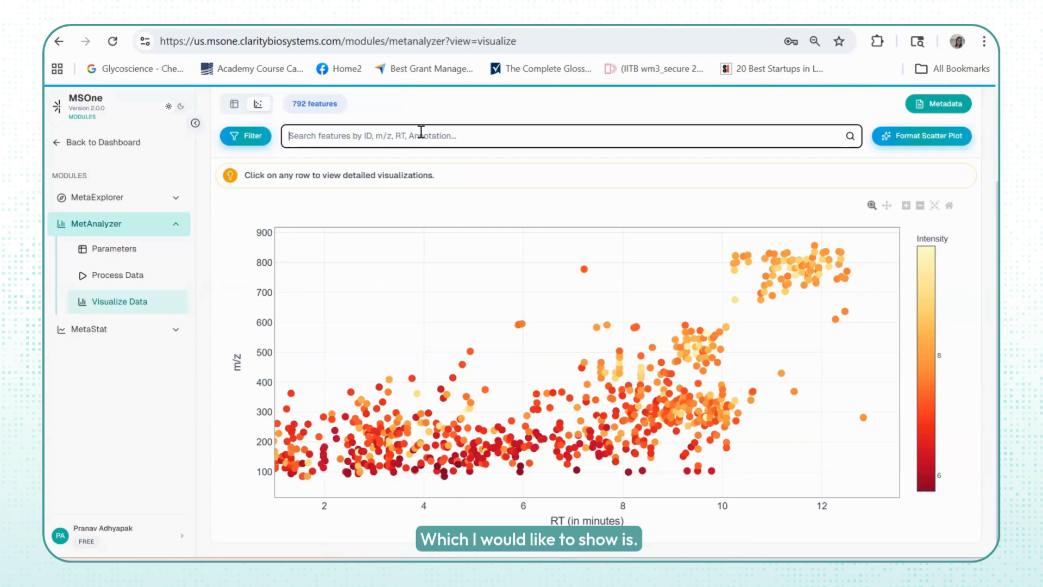
type("car")
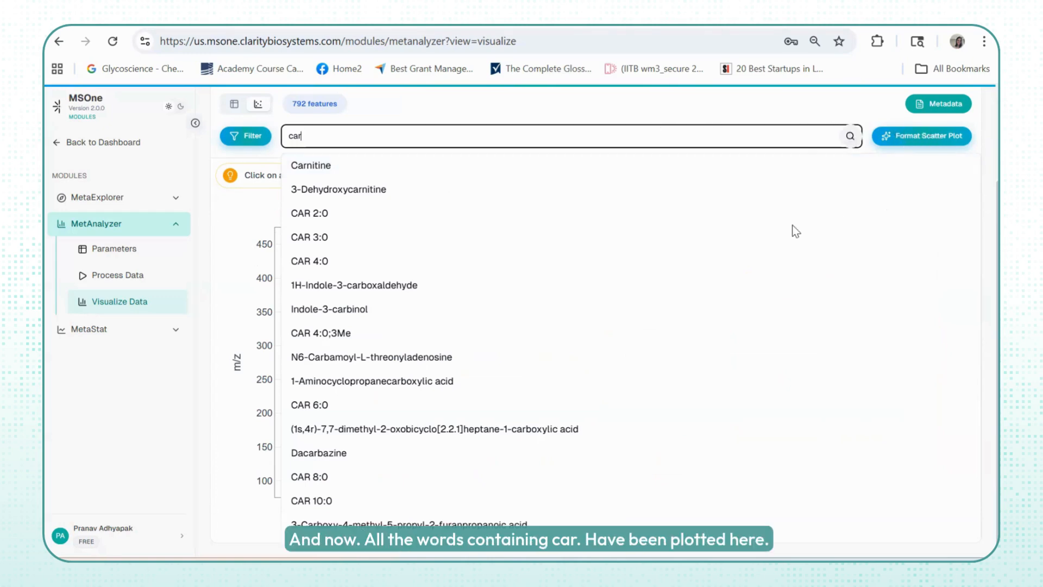
left_click(192, 428)
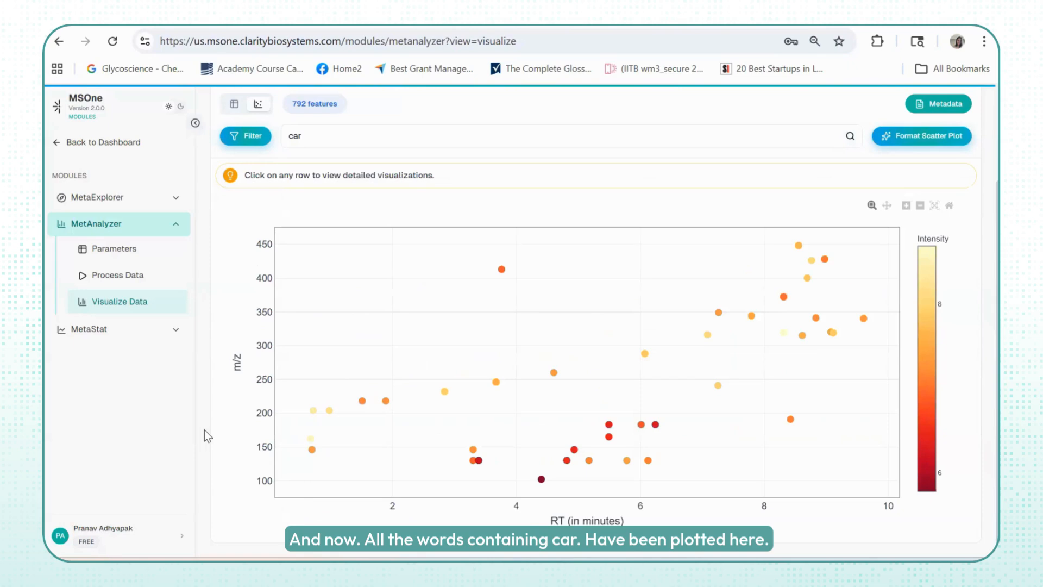
mouse_move(336, 411)
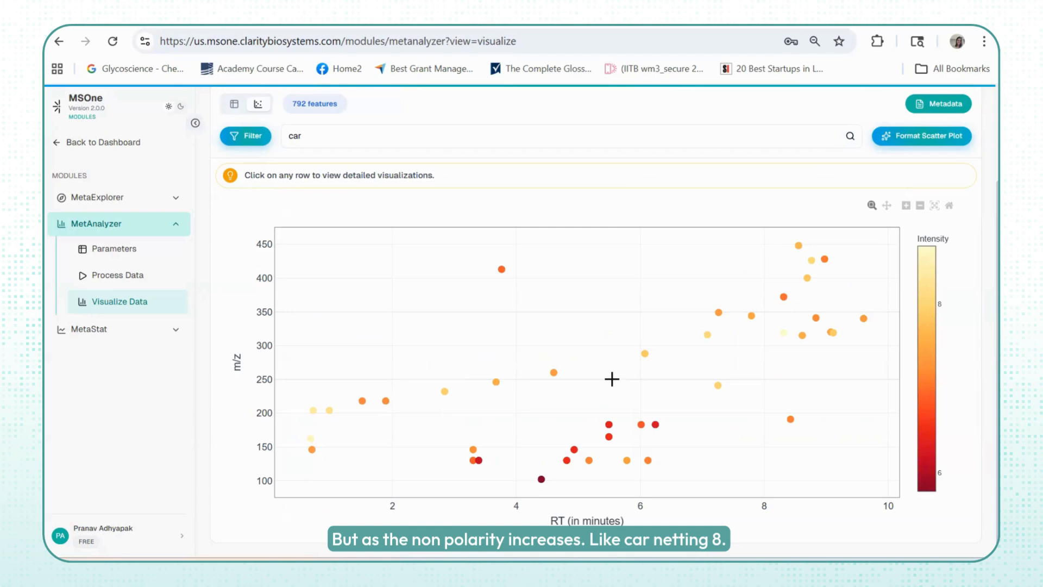
mouse_move(643, 359)
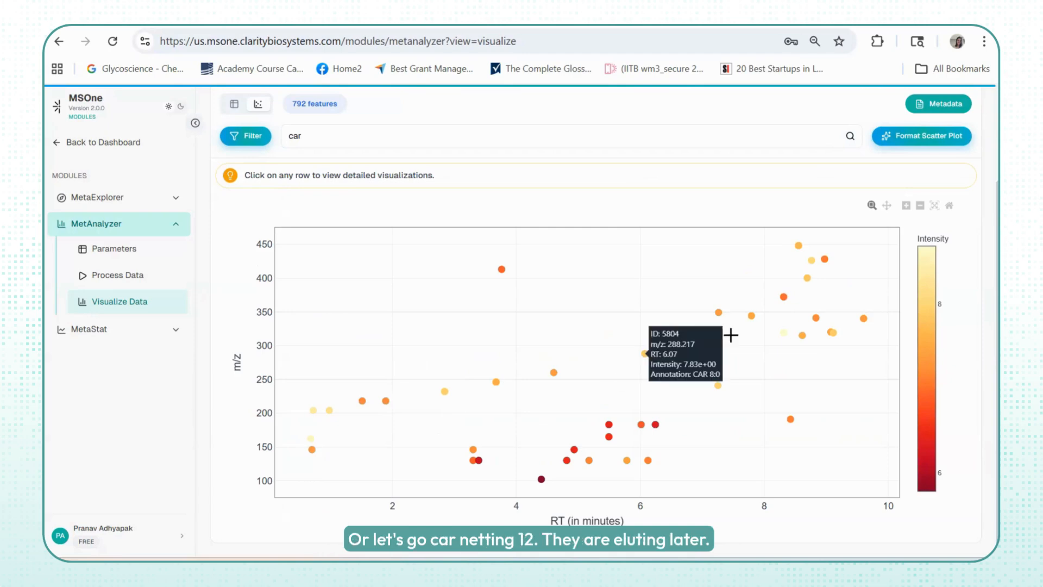
mouse_move(751, 320)
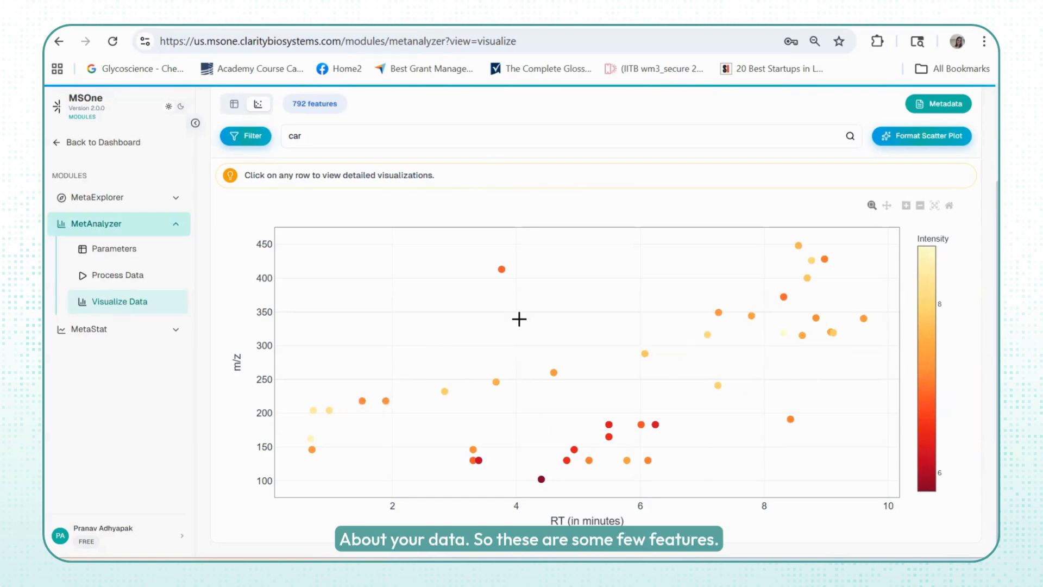
Step: Return to the table format and open the histidine feature with ID 317
left_click(234, 103)
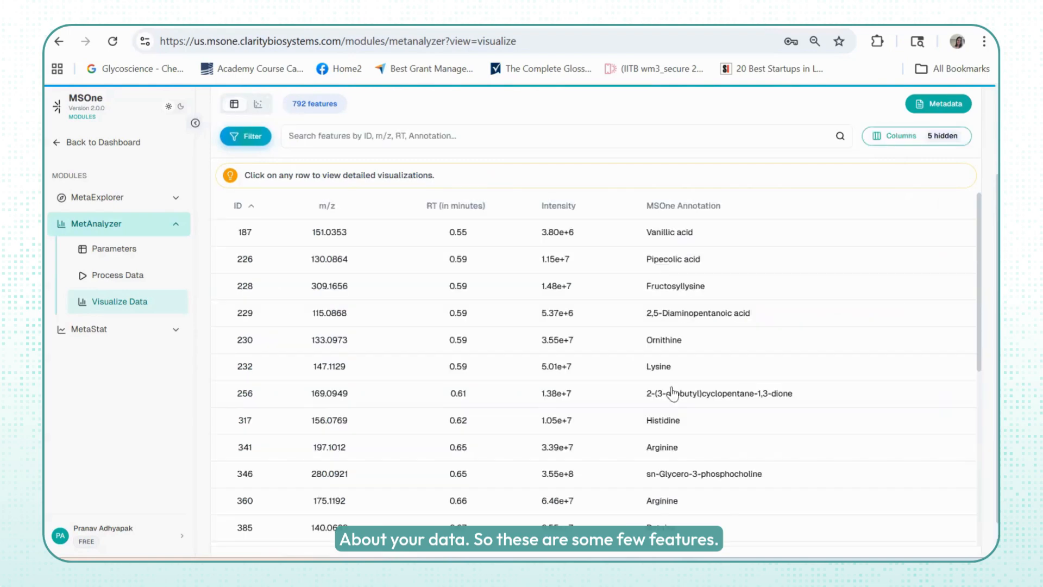
left_click(588, 431)
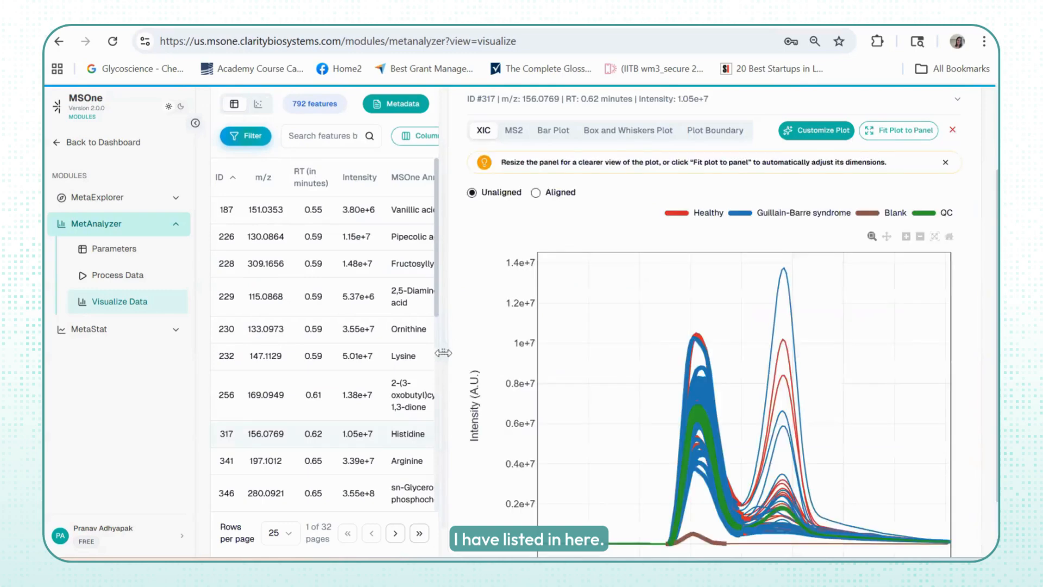
Step: Widen the feature table and show all of its hidden columns
left_click_drag(443, 354, 845, 368)
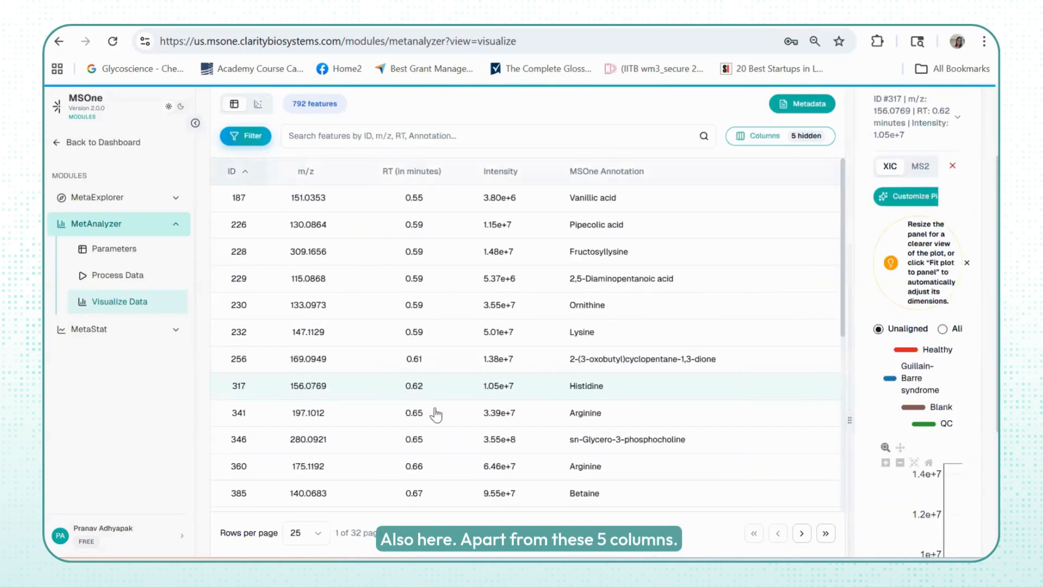
left_click(798, 143)
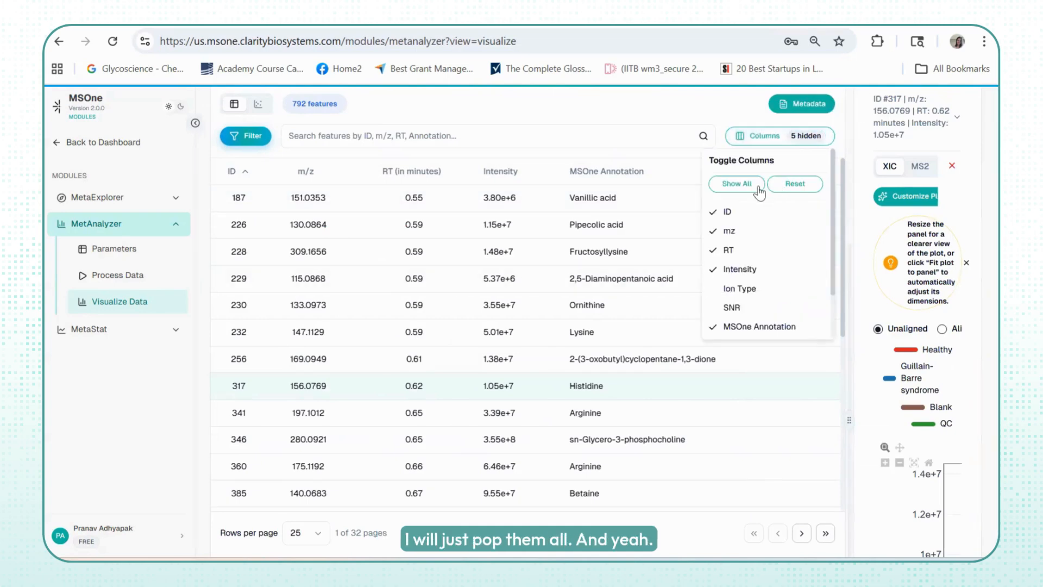
left_click(737, 183)
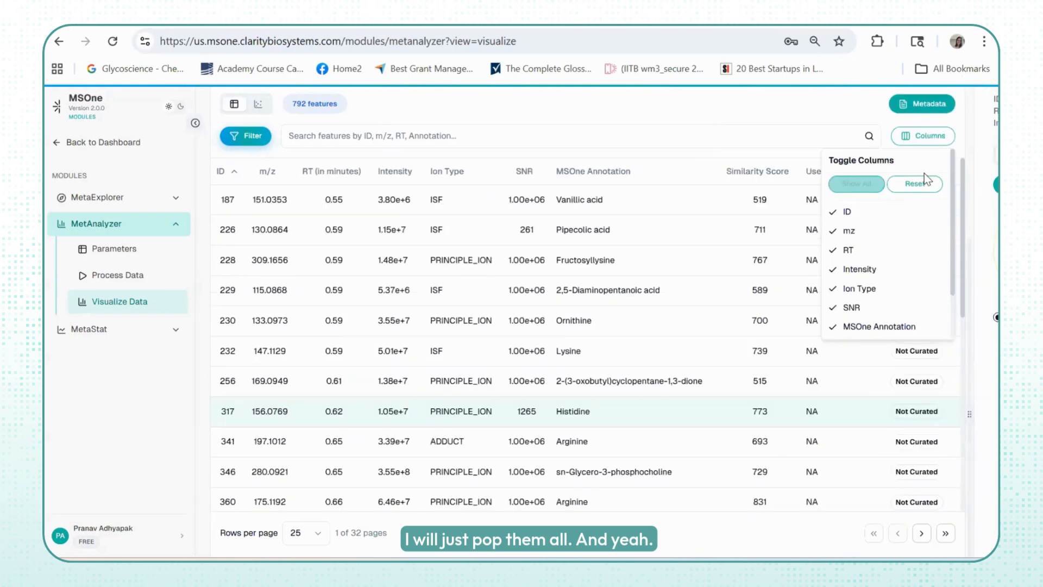
Step: Check the Feature Curation choices in the data filter parameters, and close the filter without applying any change
left_click(752, 137)
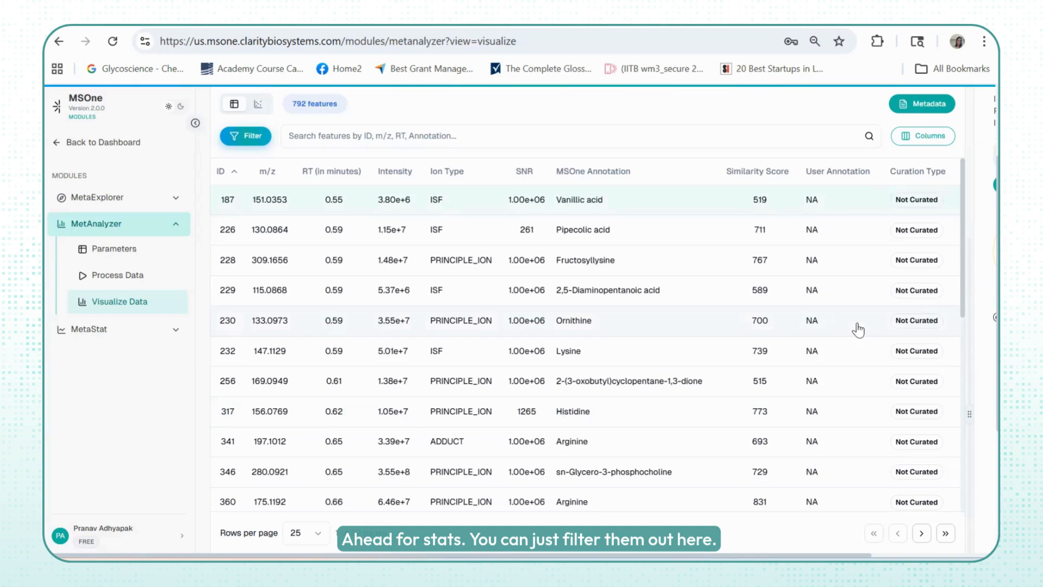
scroll(162, 242, "up", 3)
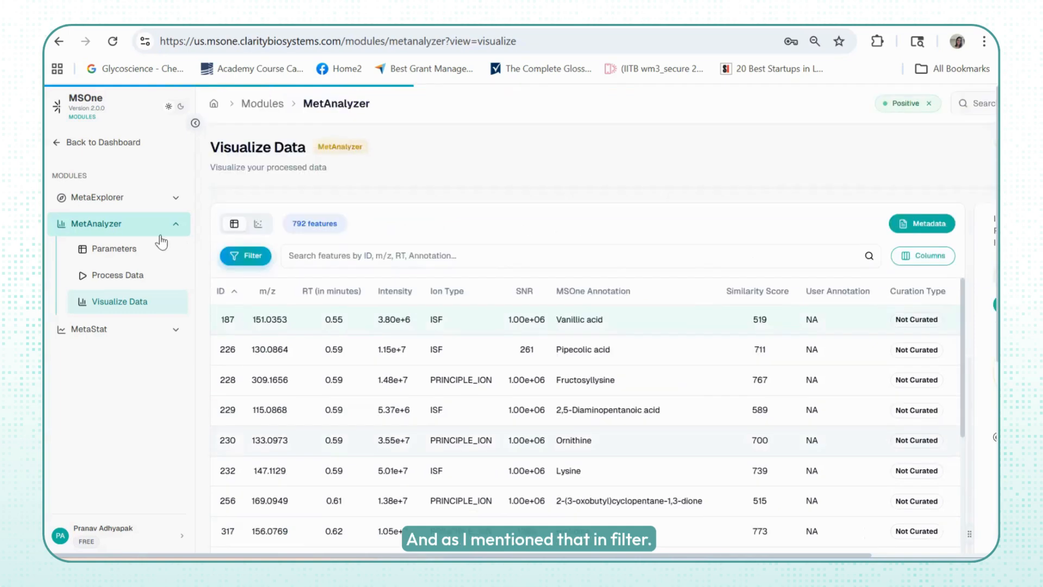
left_click(245, 257)
left_click(500, 321)
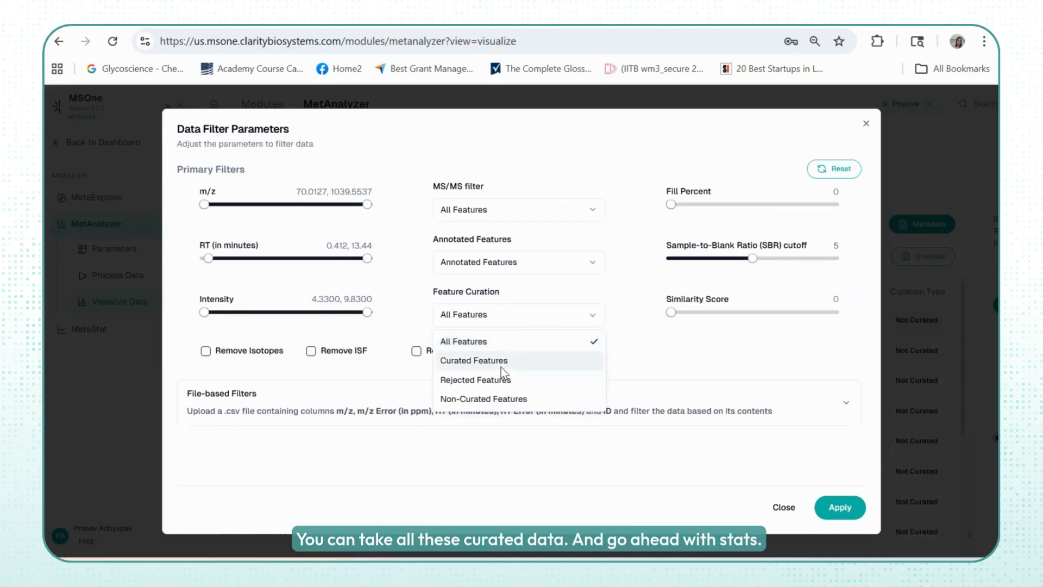
left_click(781, 511)
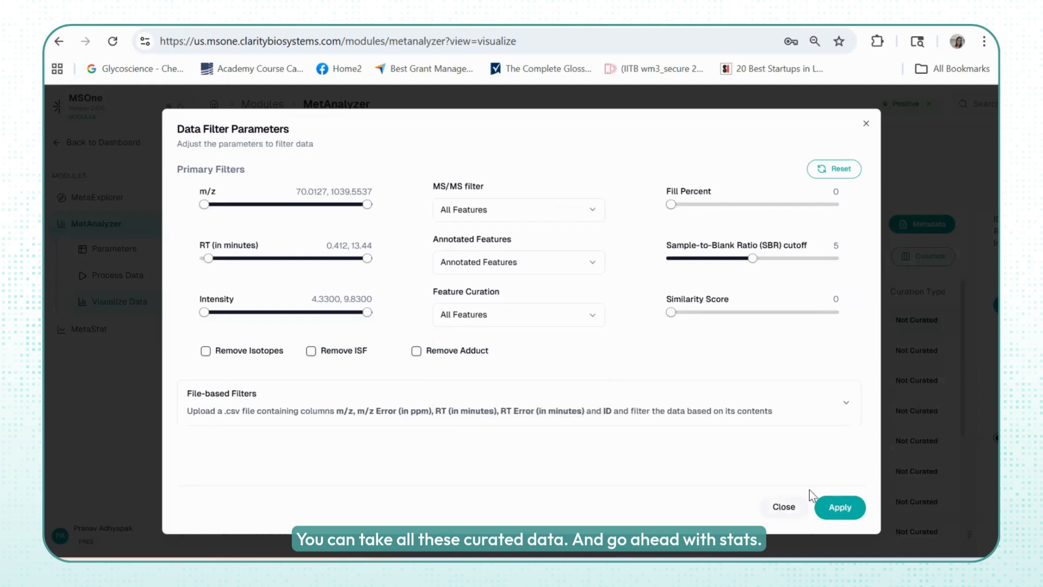
left_click(866, 126)
scroll(498, 426, "down", 2)
scroll(498, 426, "down", 10)
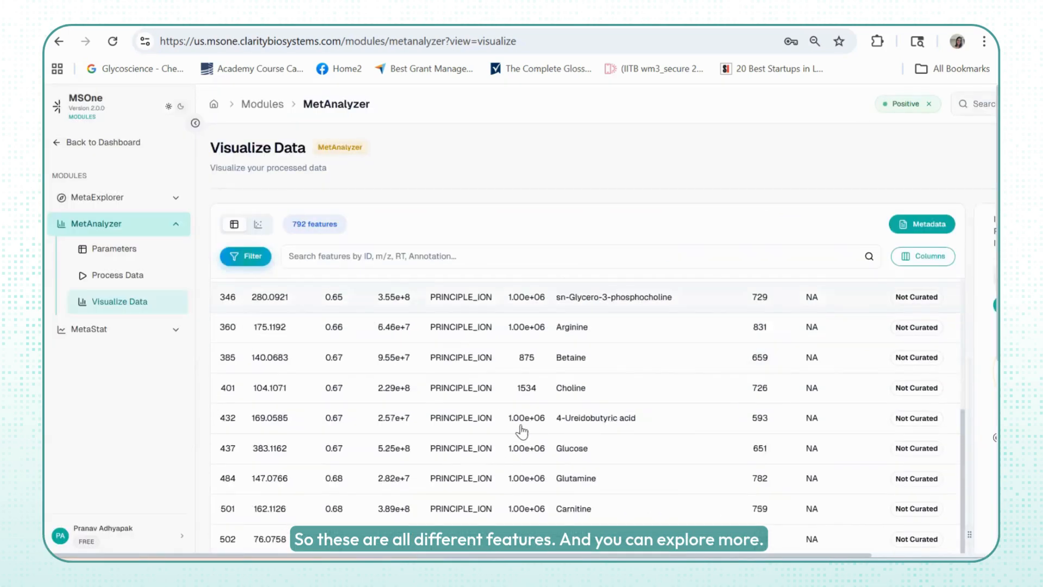
scroll(584, 442, "up", 5)
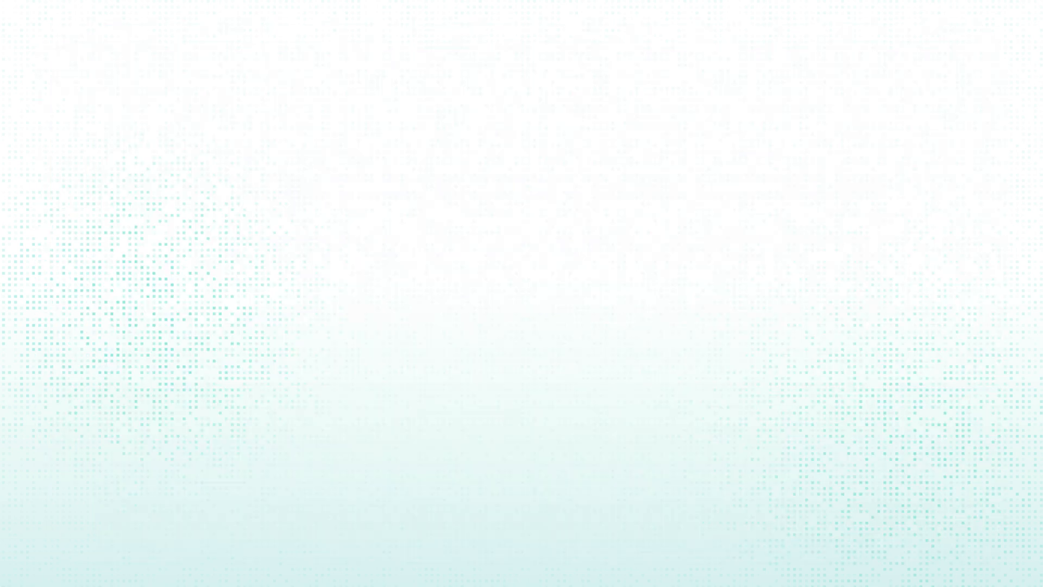